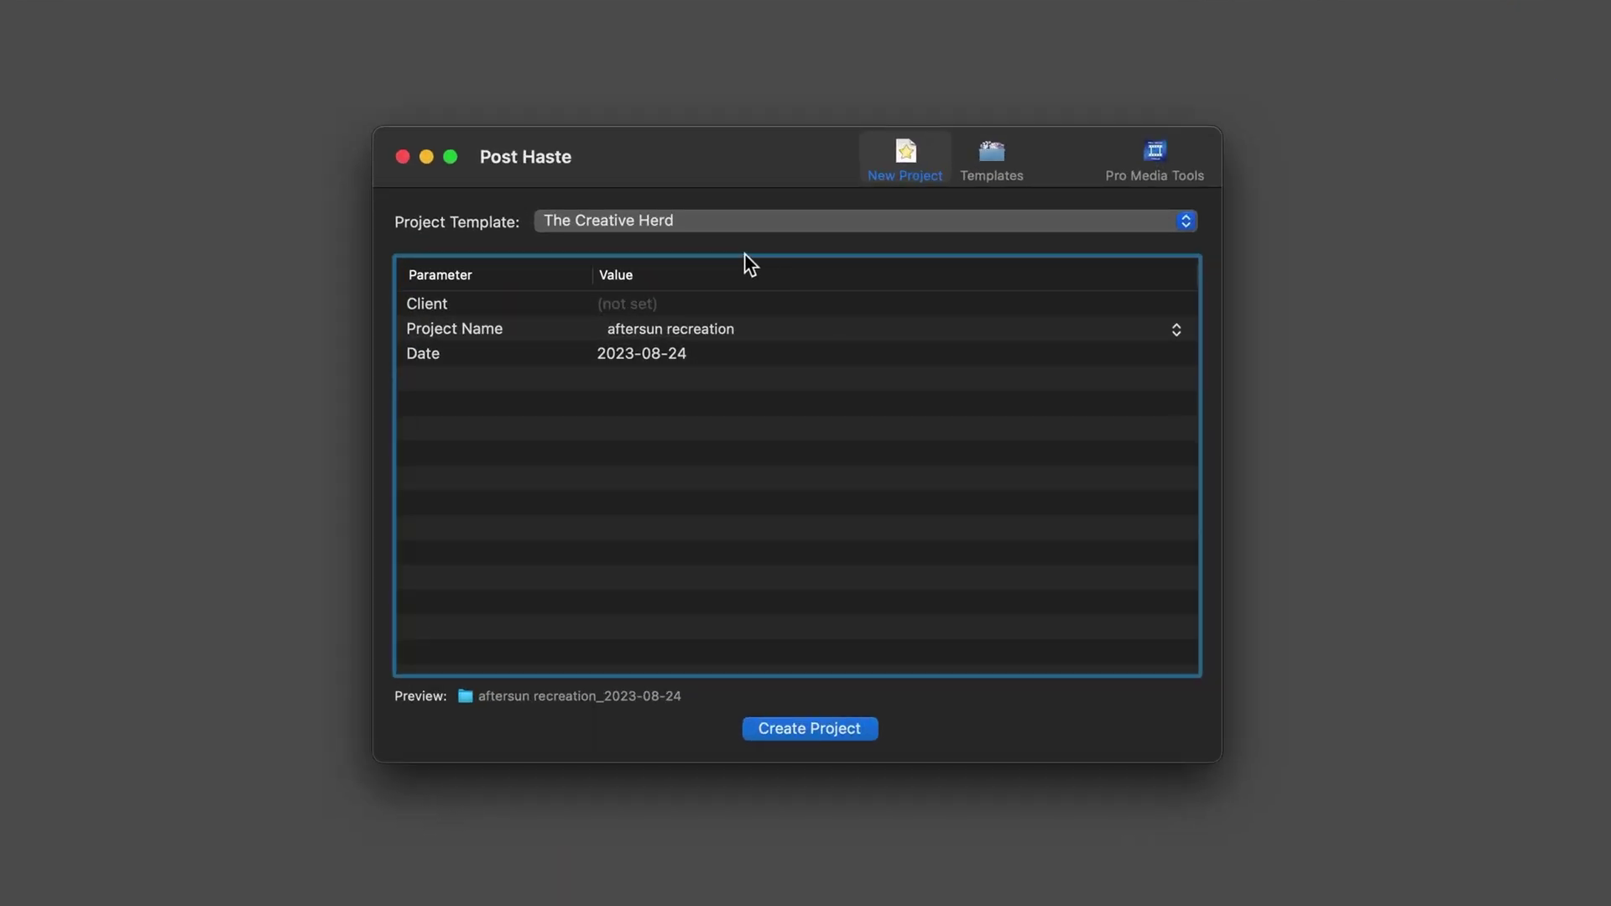
Browse the saved project templates, viewing Video Editing Template and The Creative Herd folder structures
{"action": "left_click", "coordinate": [931, 222]}
{"action": "left_click", "coordinate": [433, 225]}
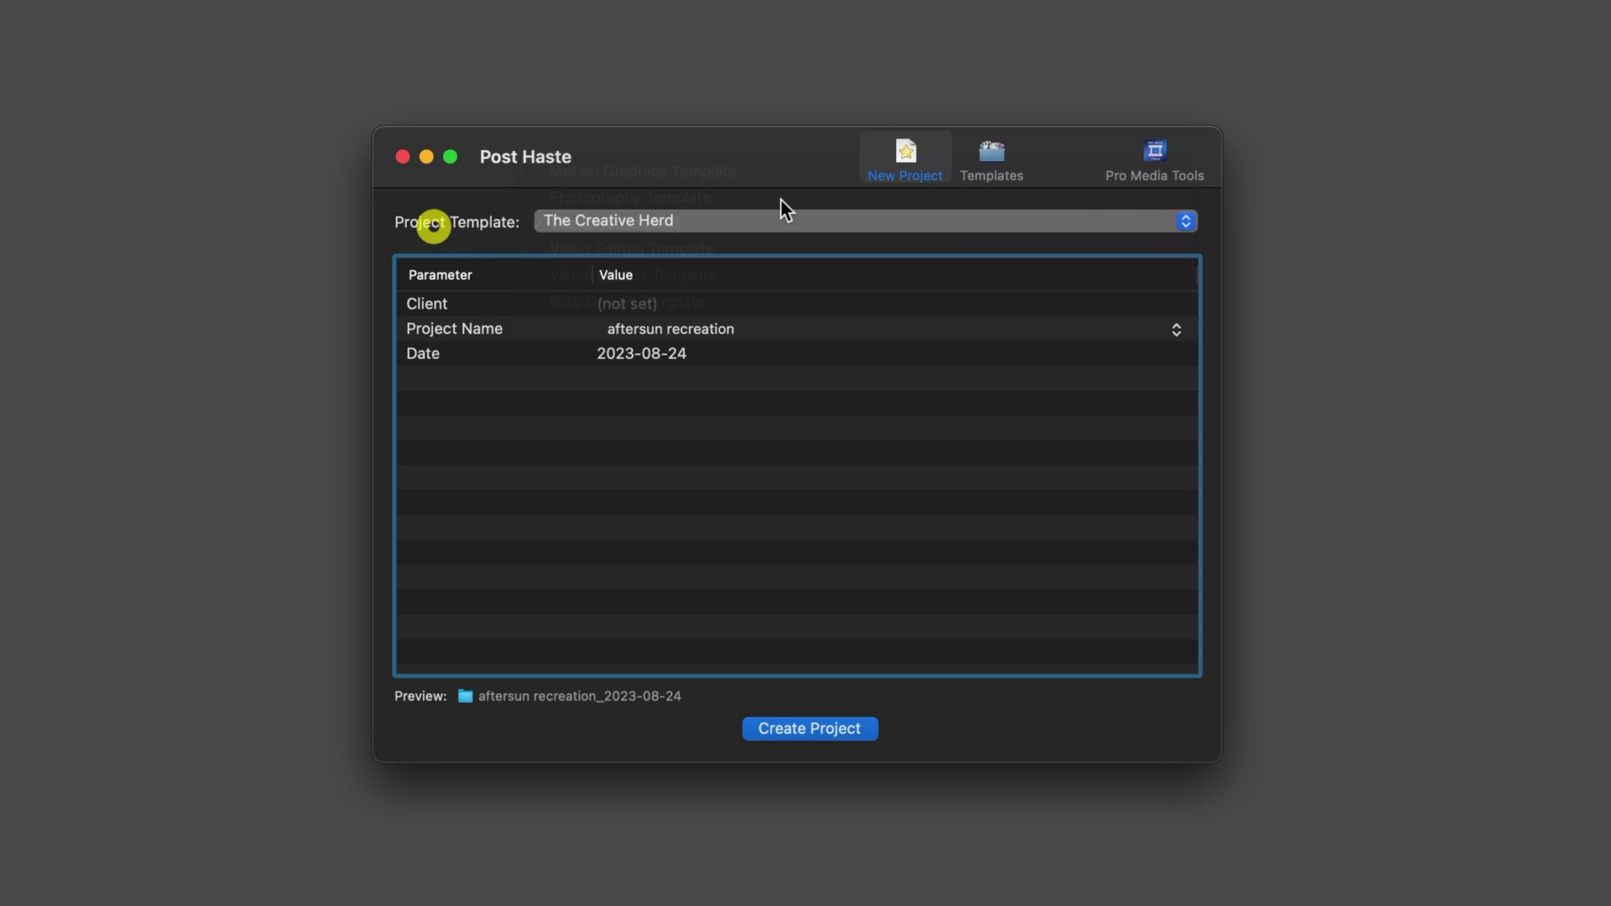
{"action": "left_click", "coordinate": [986, 172]}
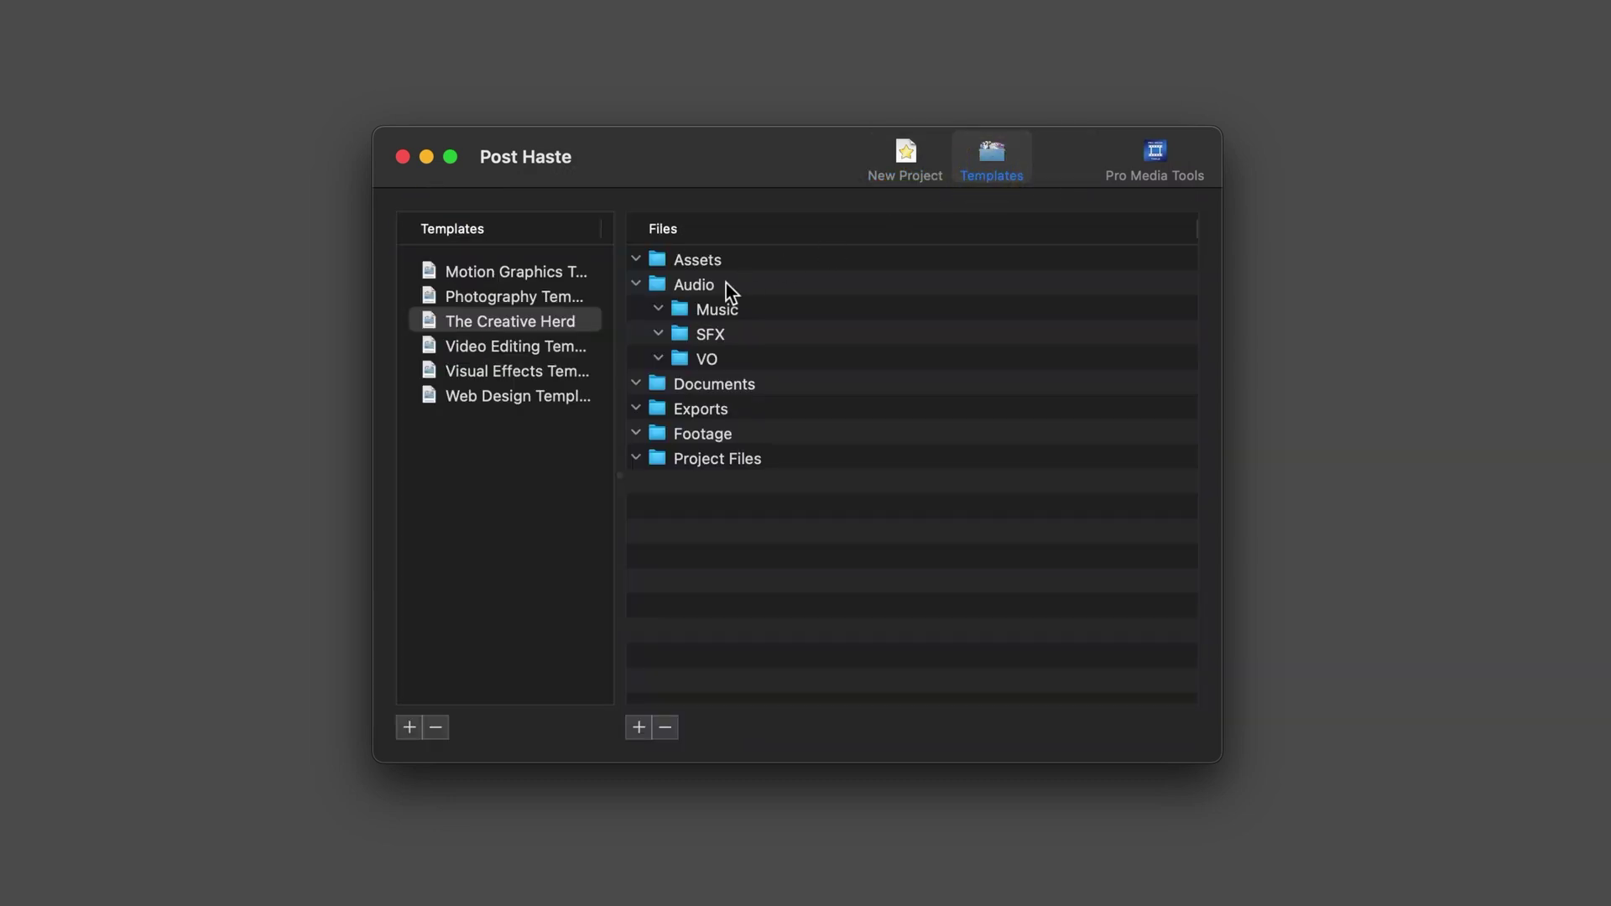
{"action": "left_click", "coordinate": [512, 346]}
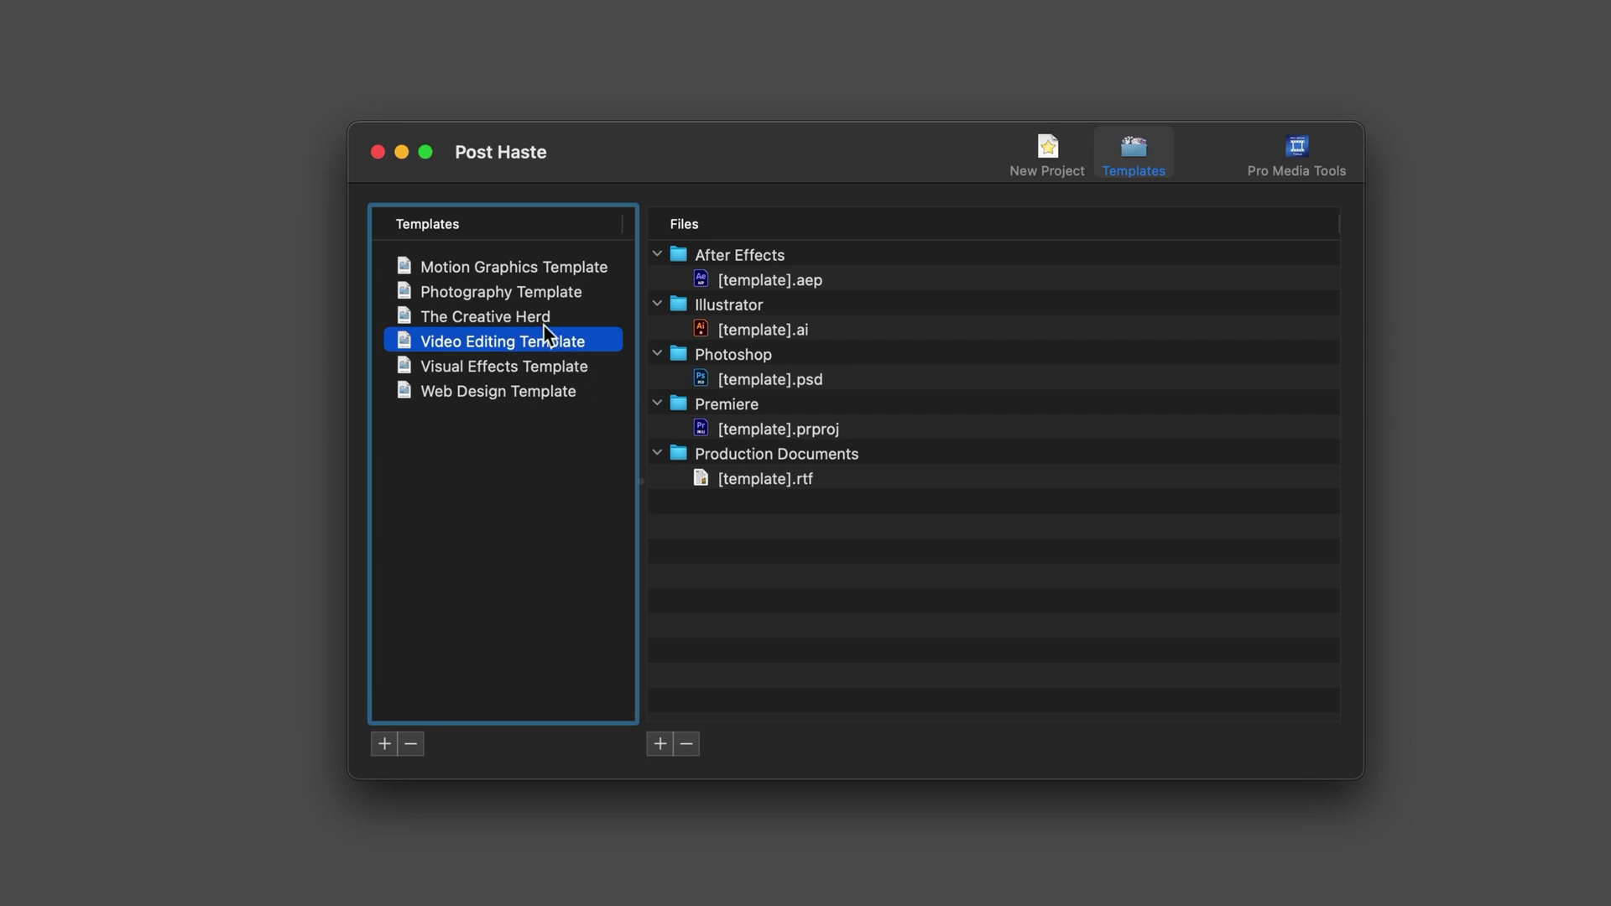
{"action": "left_click", "coordinate": [451, 318]}
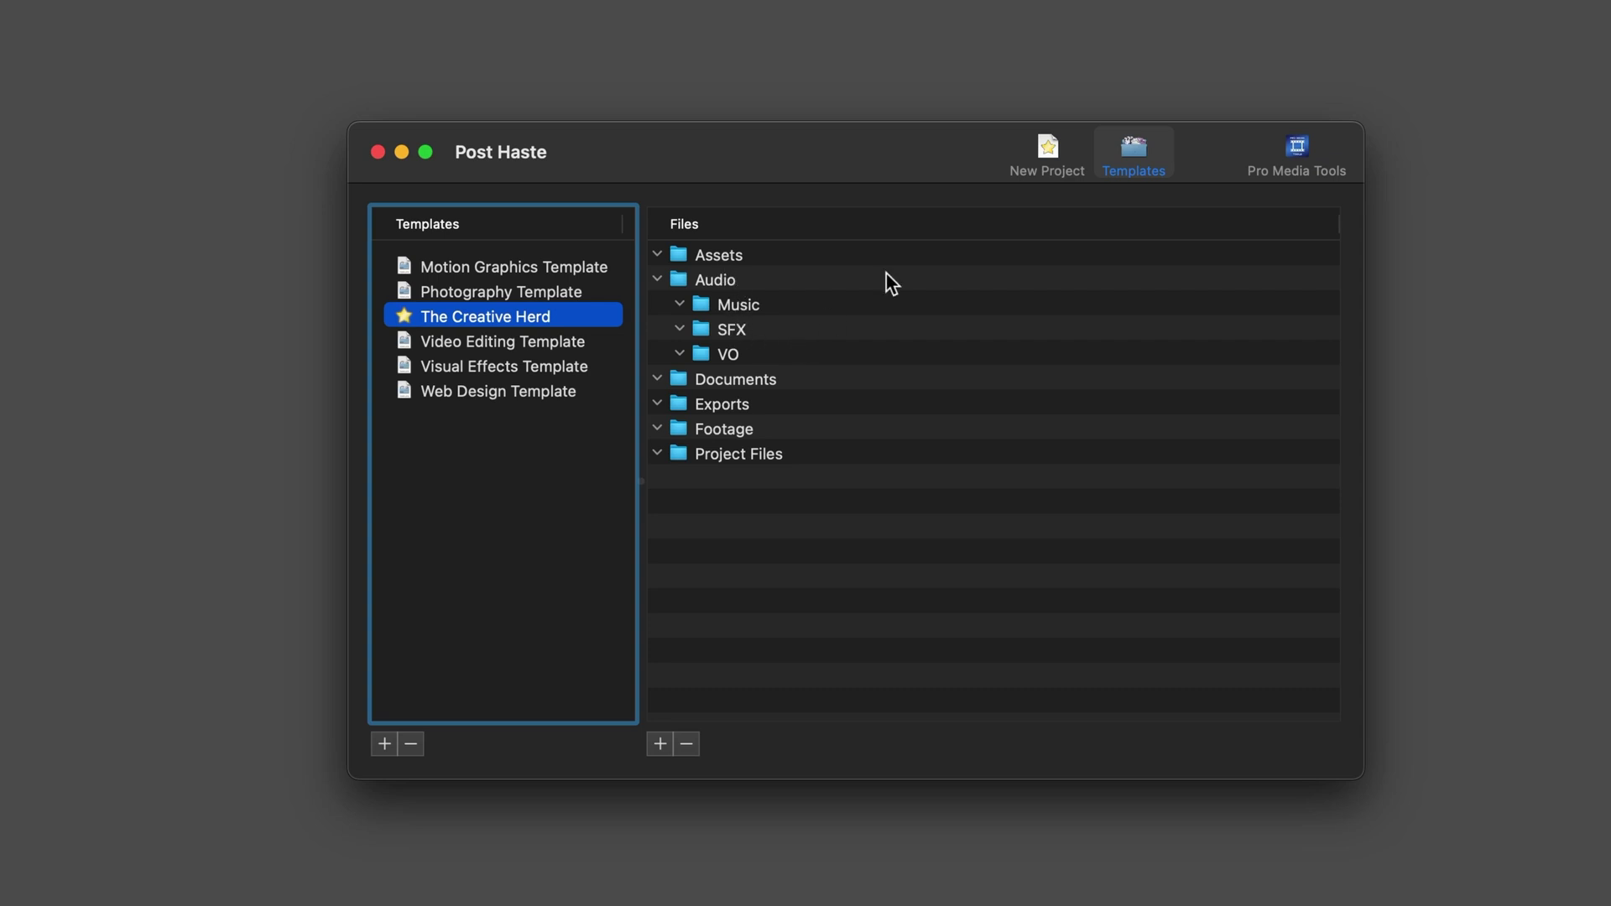
In the new project form, clear the date and name the project 'Plugins I Use For DaVinci Resolve'
{"action": "left_click", "coordinate": [1018, 151]}
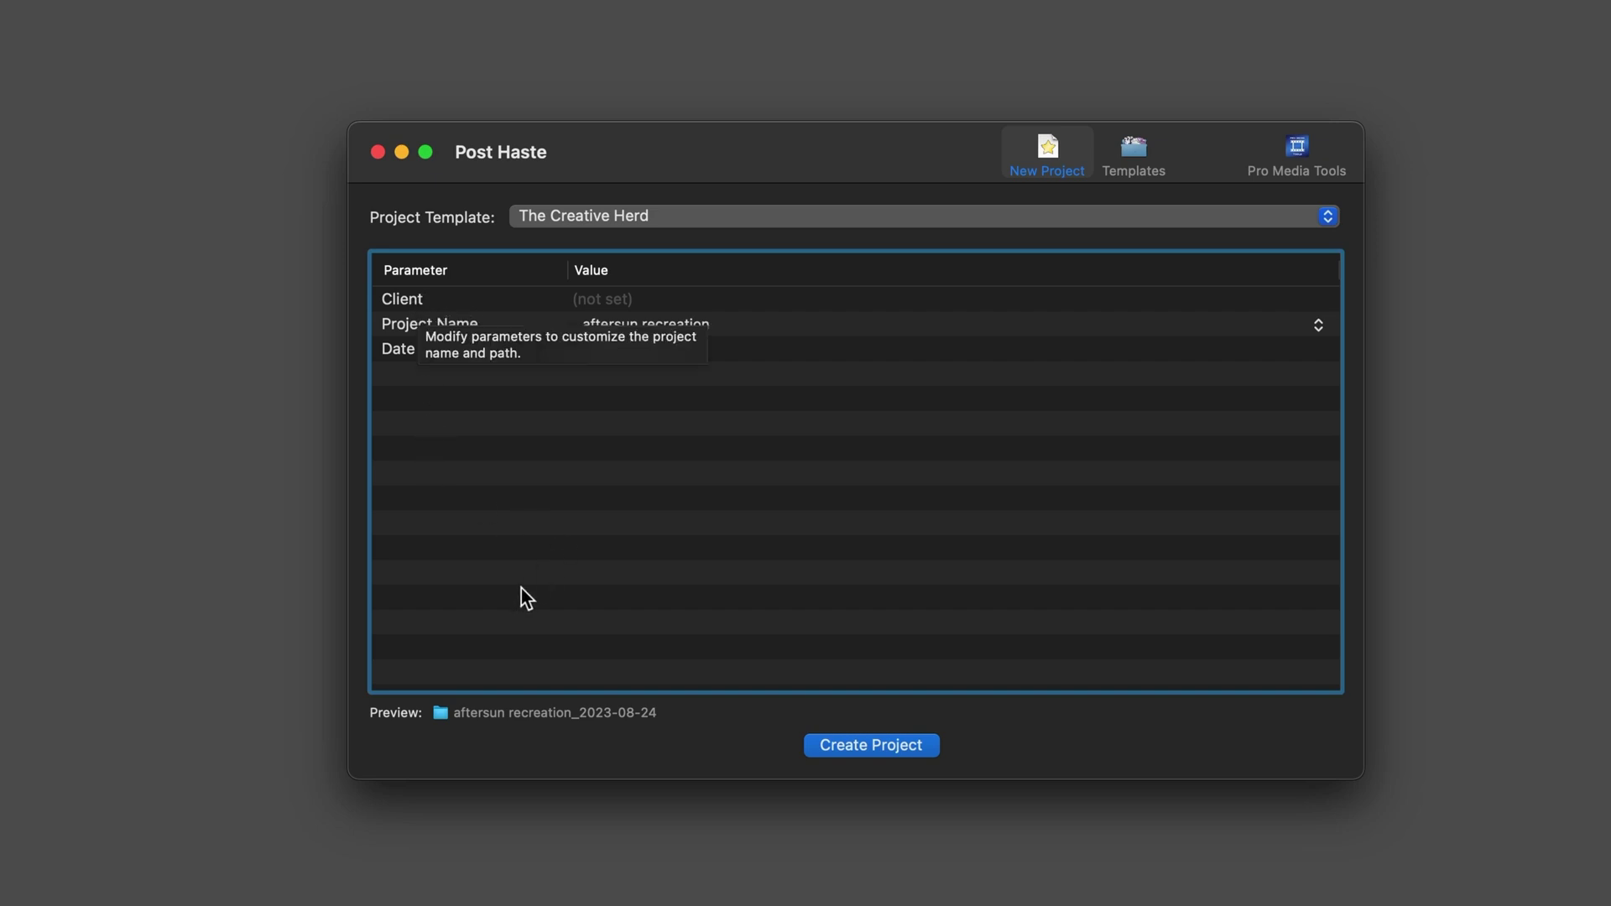
{"action": "left_click", "coordinate": [436, 502]}
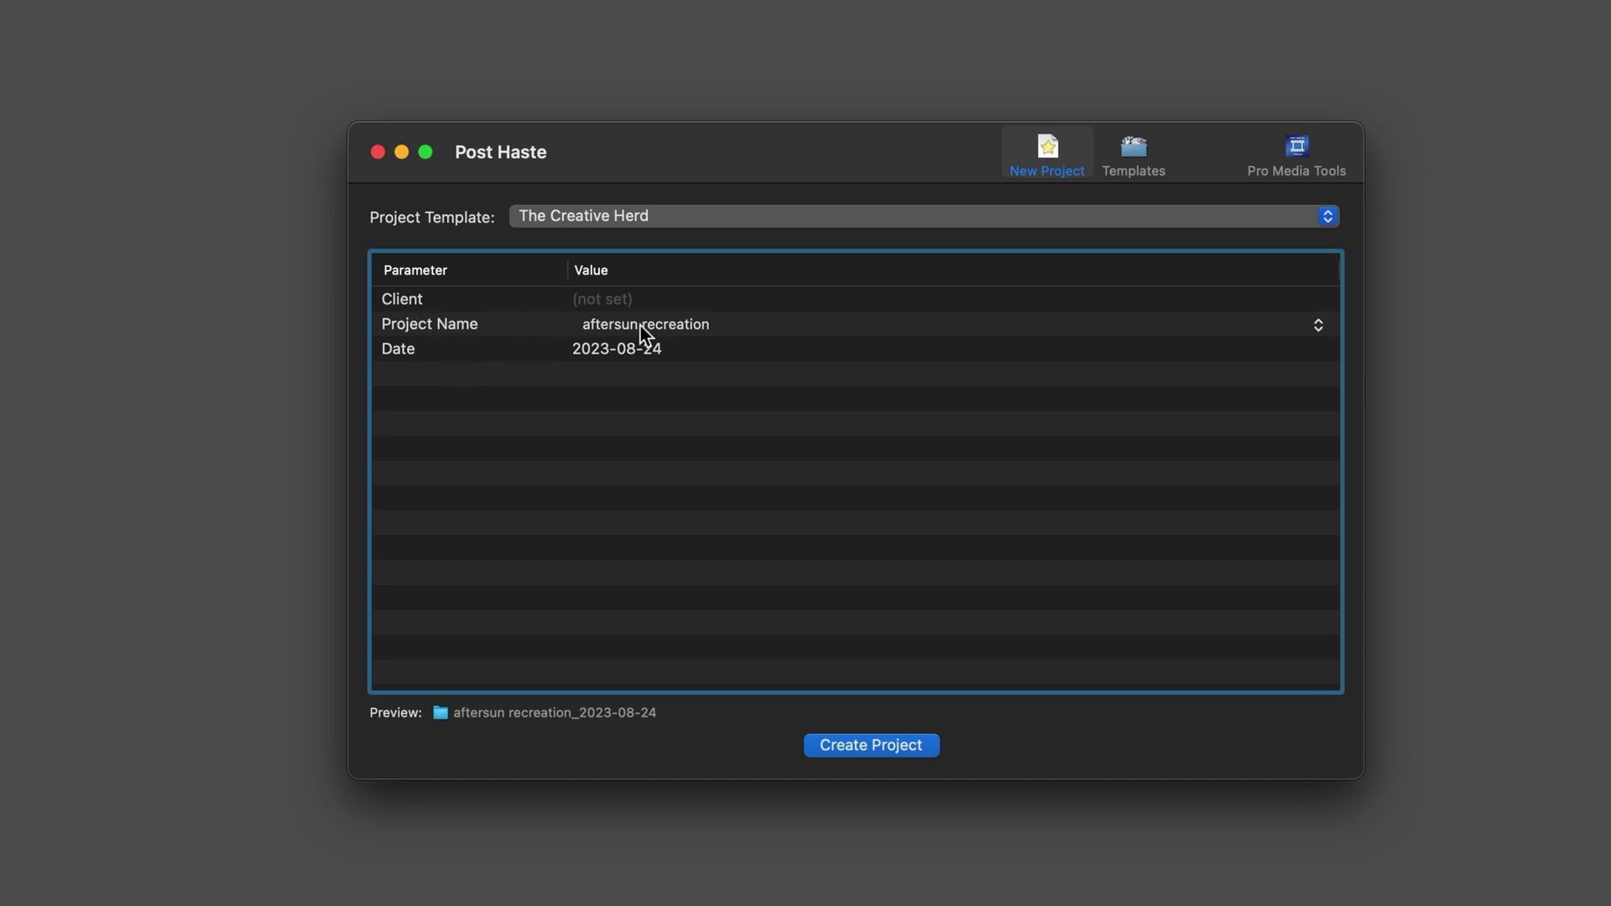
{"action": "left_click", "coordinate": [646, 347]}
{"action": "left_click", "coordinate": [644, 348]}
{"action": "key", "text": "BackSpace"}
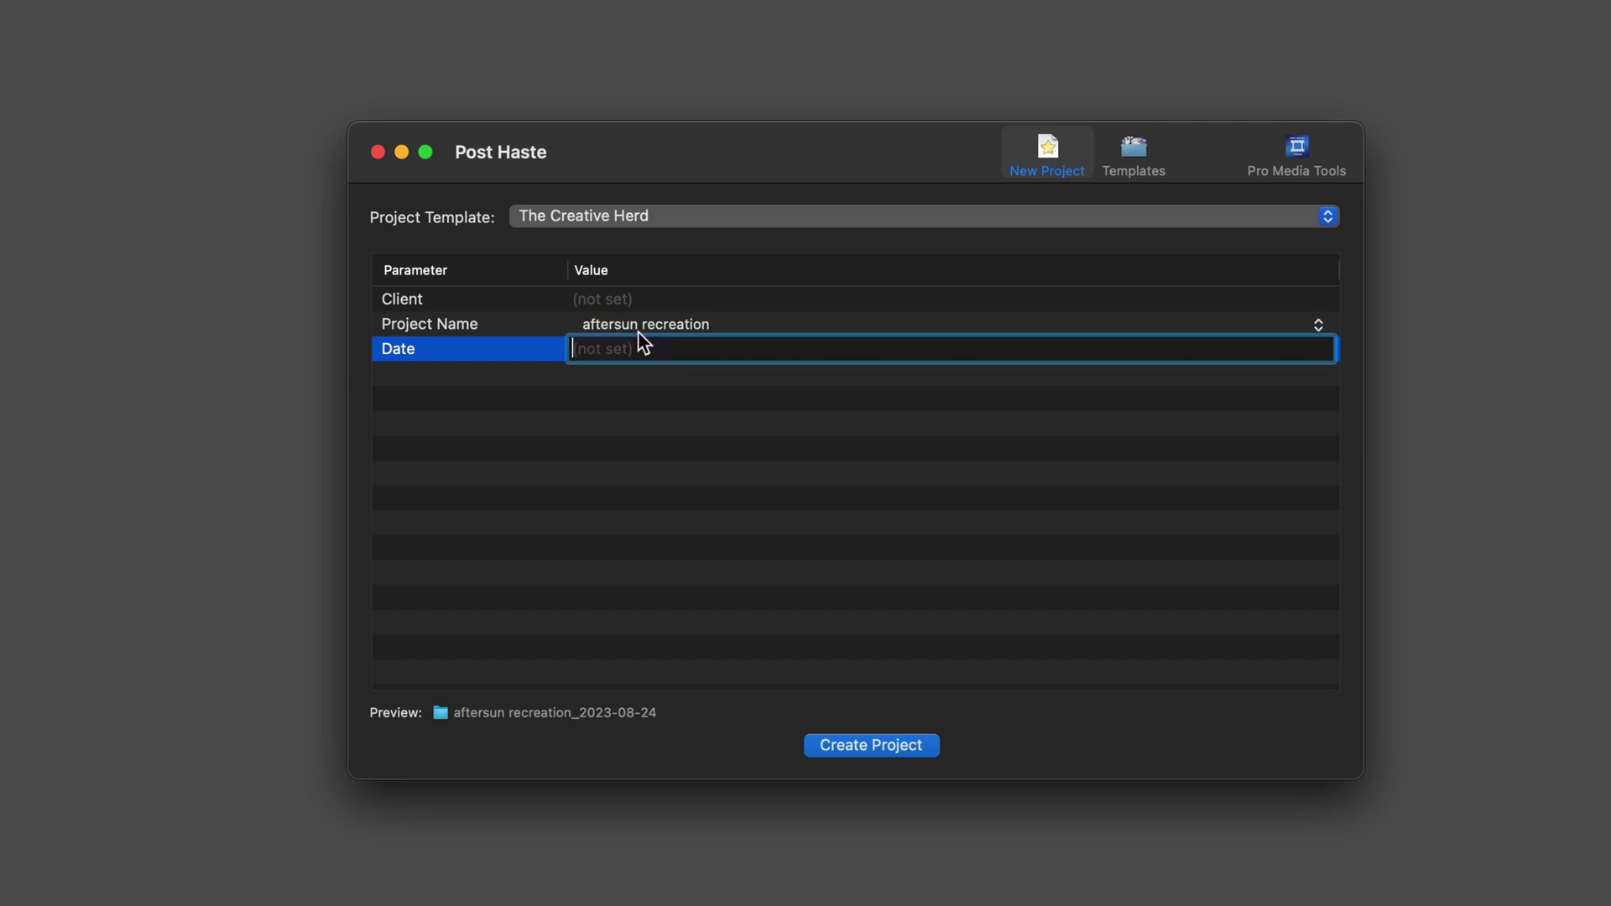
{"action": "double_click", "coordinate": [643, 324]}
{"action": "type", "text": "P"}
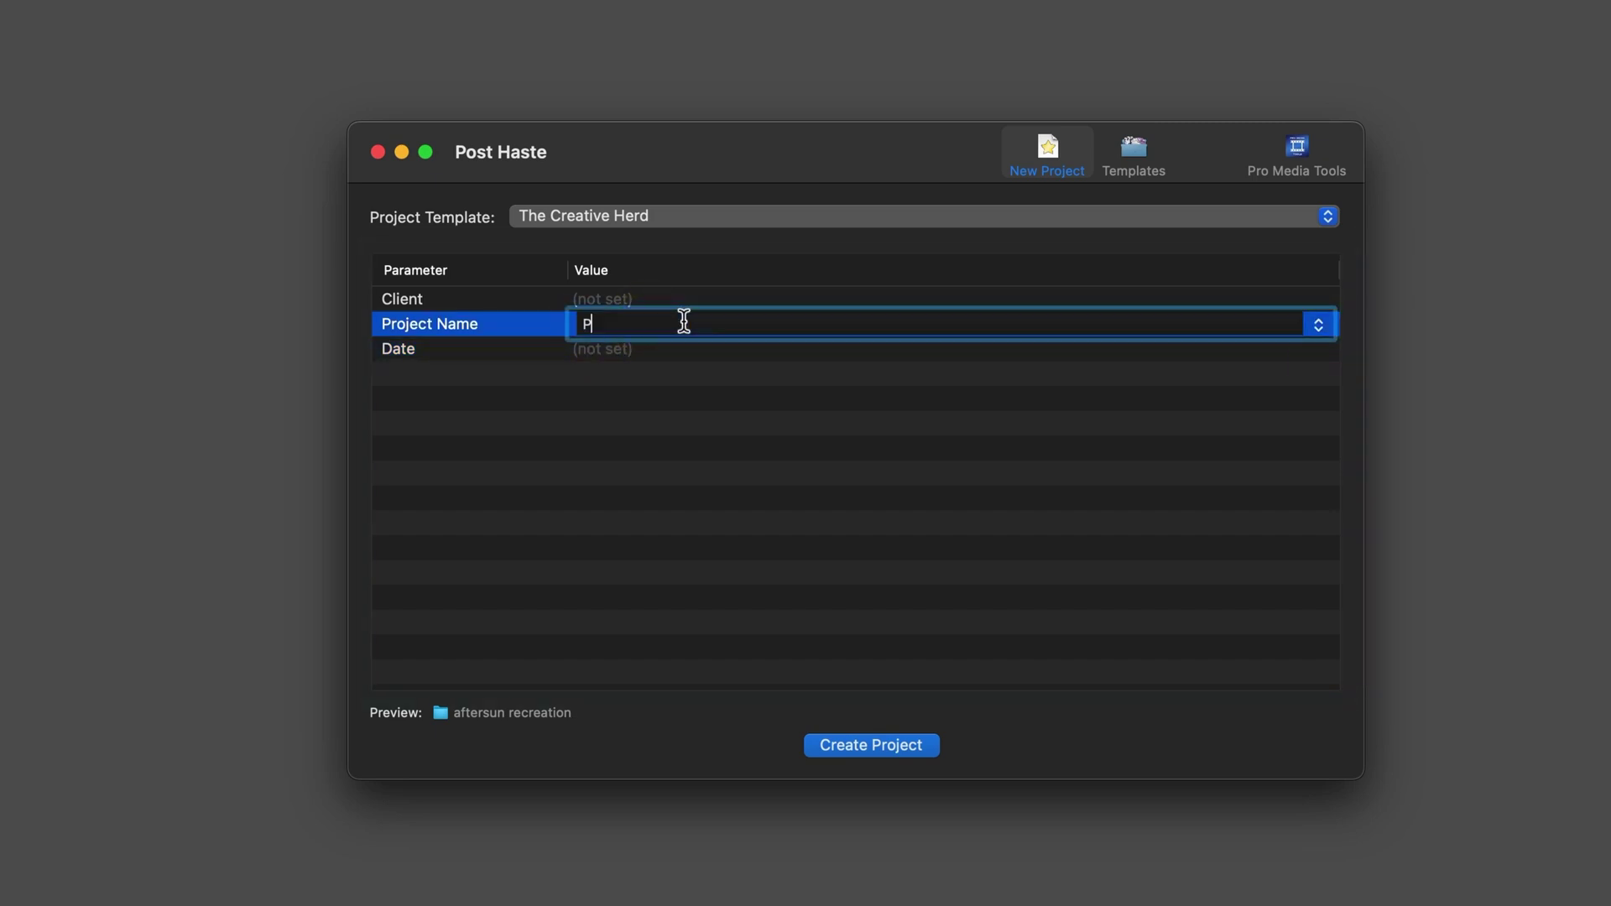
{"action": "type", "text": "lugins I Use For DaVinci Resolve"}
Save the new project folder on STR, open it in Finder and shift the window left
{"action": "key", "text": "Return"}
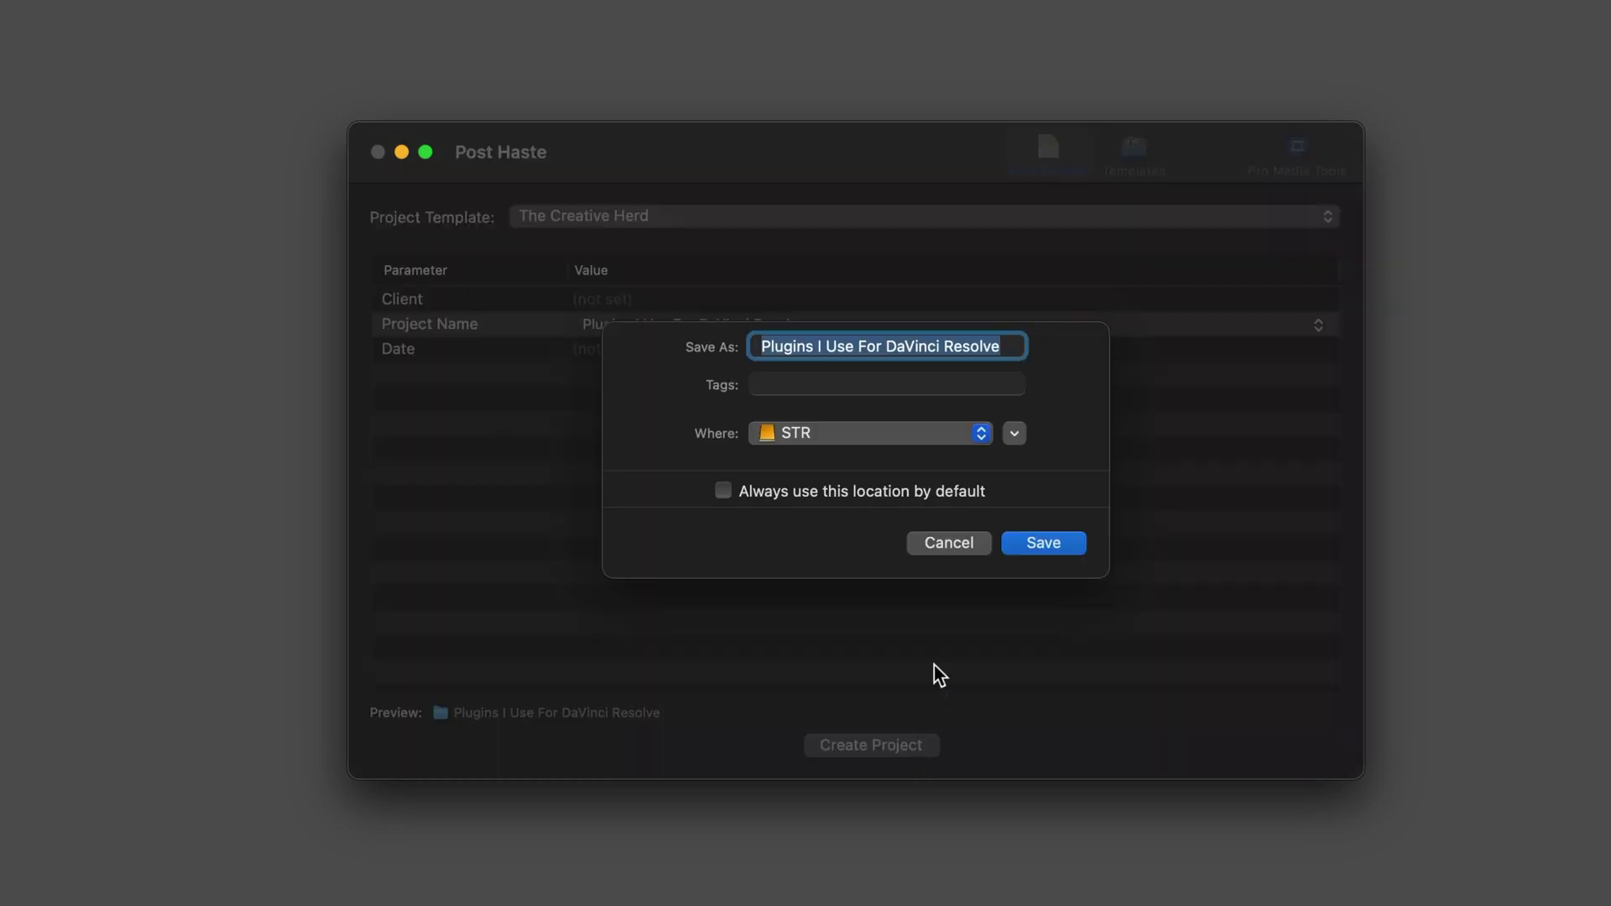
{"action": "left_click", "coordinate": [1044, 544]}
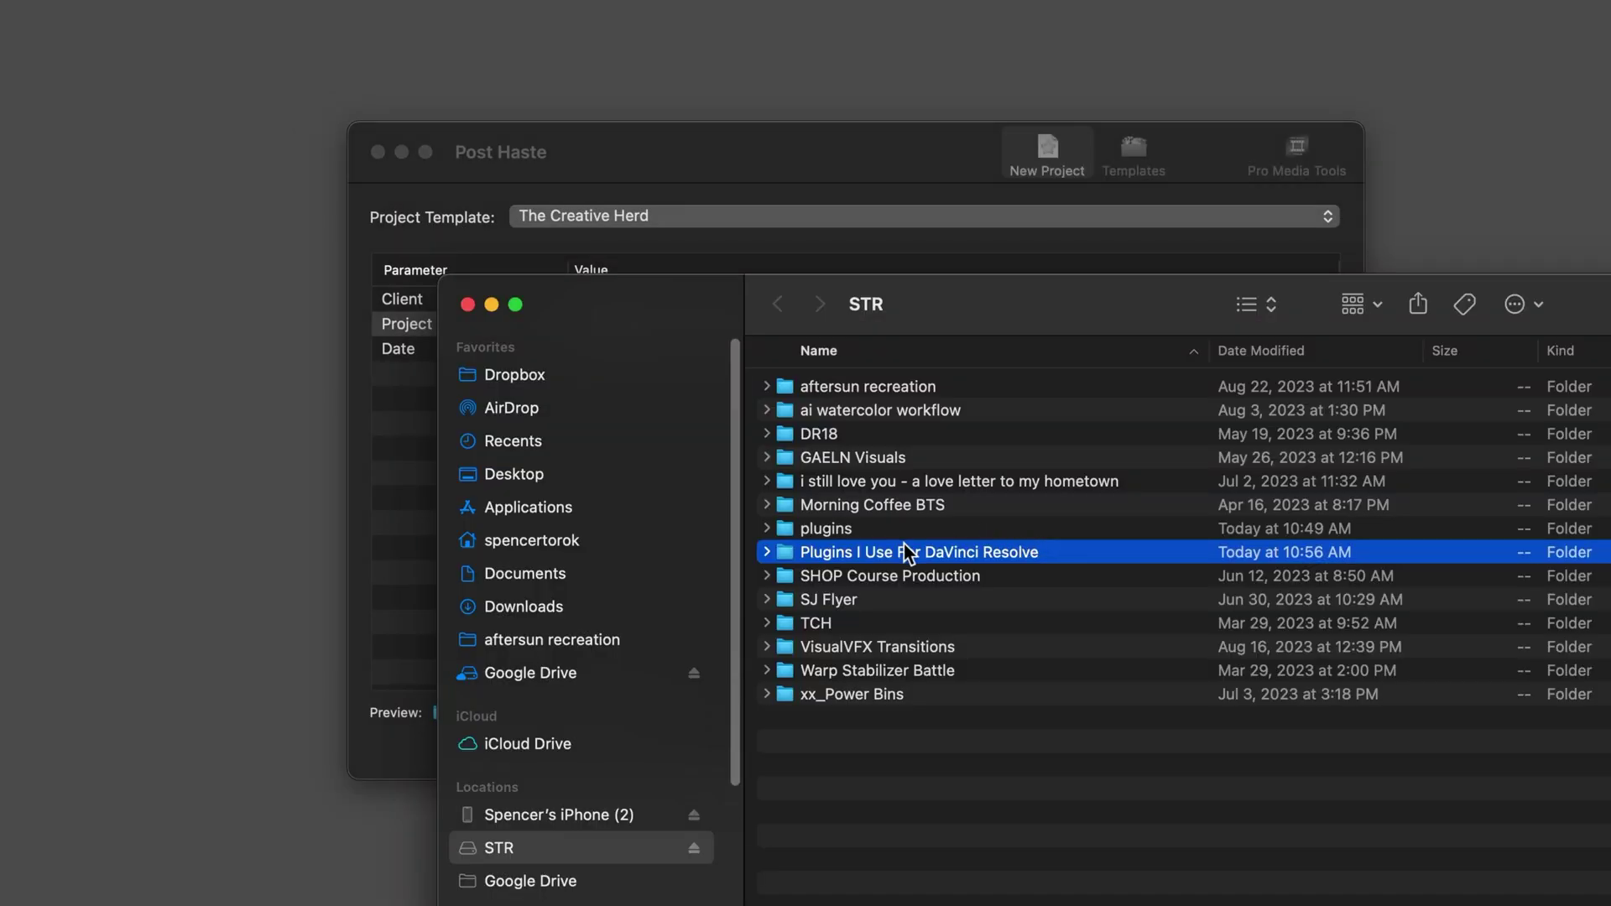
{"action": "double_click", "coordinate": [905, 552]}
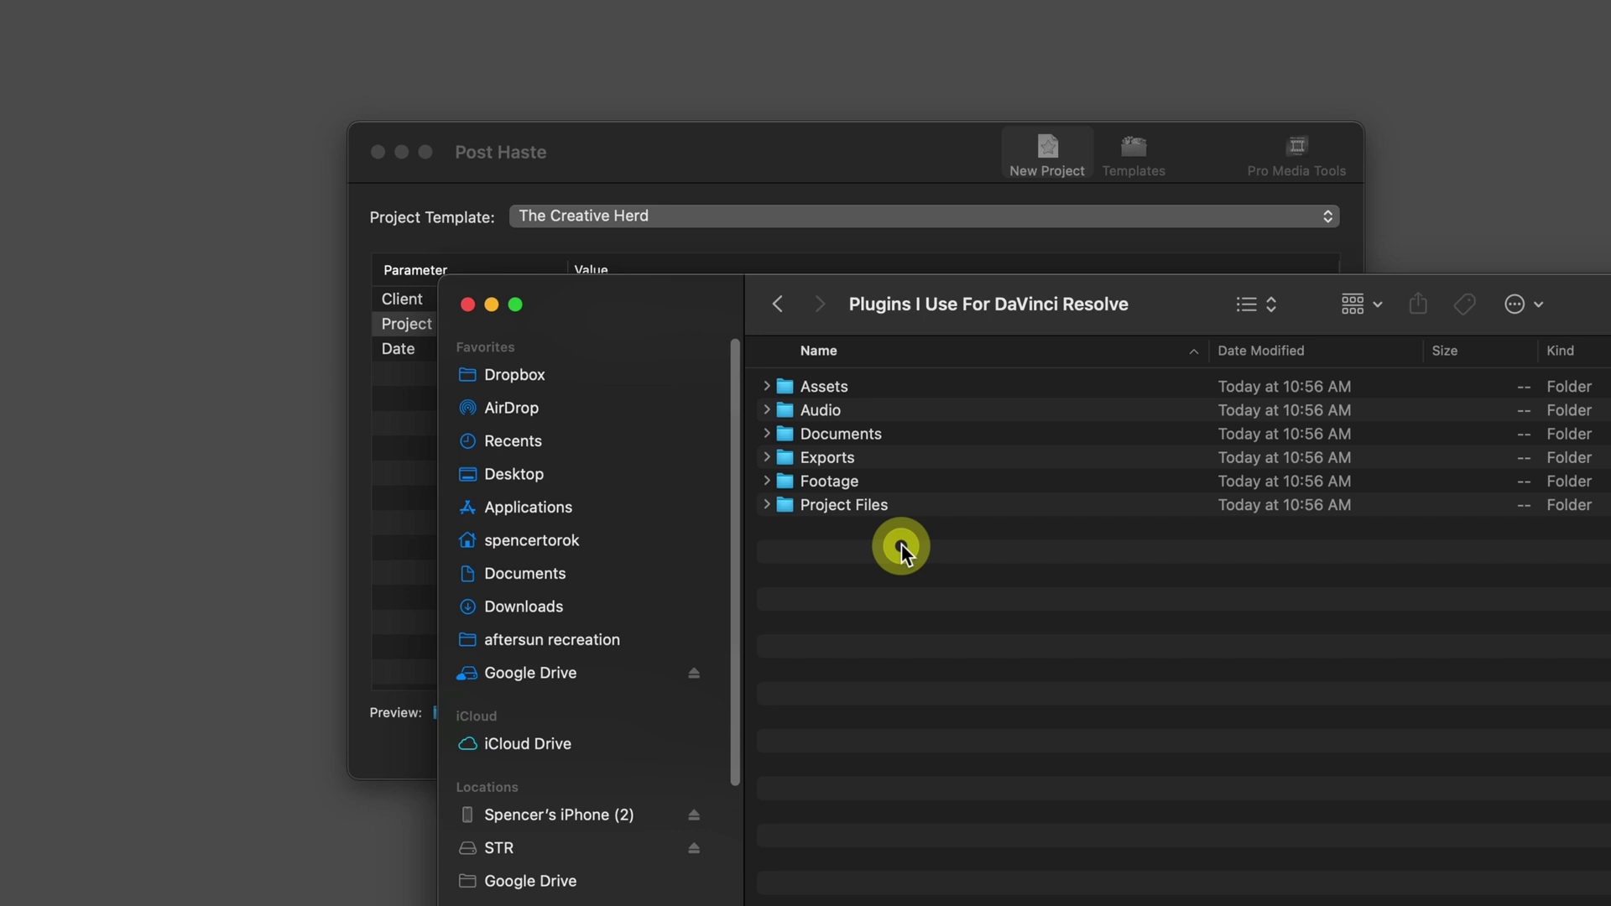
{"action": "left_click_drag", "start_coordinate": [1065, 295], "coordinate": [844, 298]}
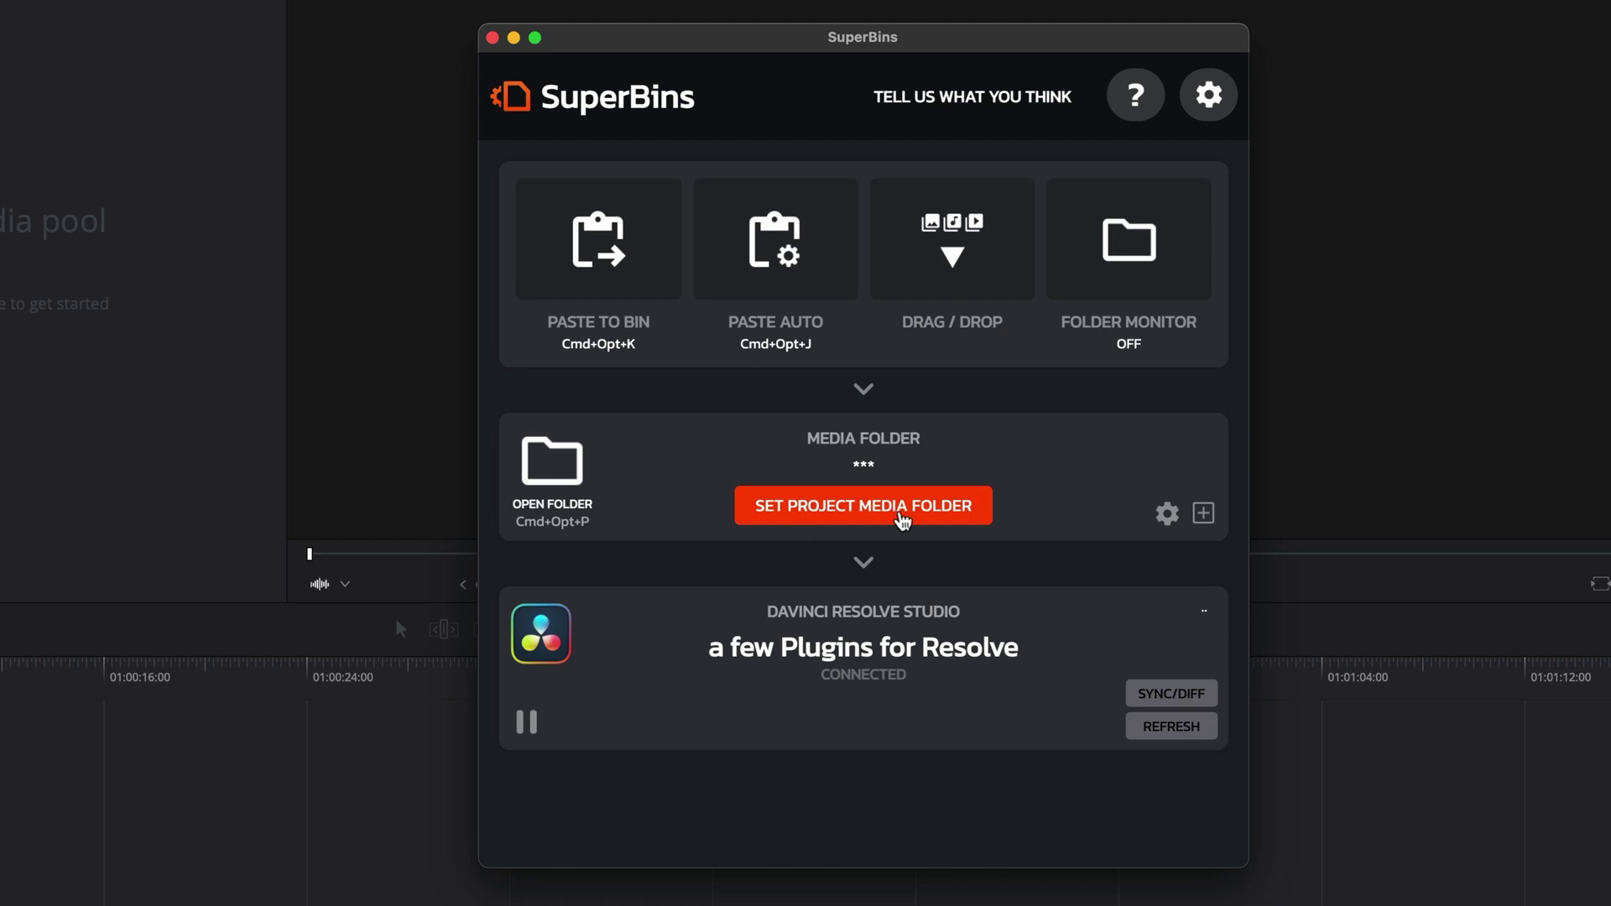
Set the STR folder 'Plugins I Use For DaVinci Resolve' as the media folder and compare it with Resolve
{"action": "left_click", "coordinate": [908, 522]}
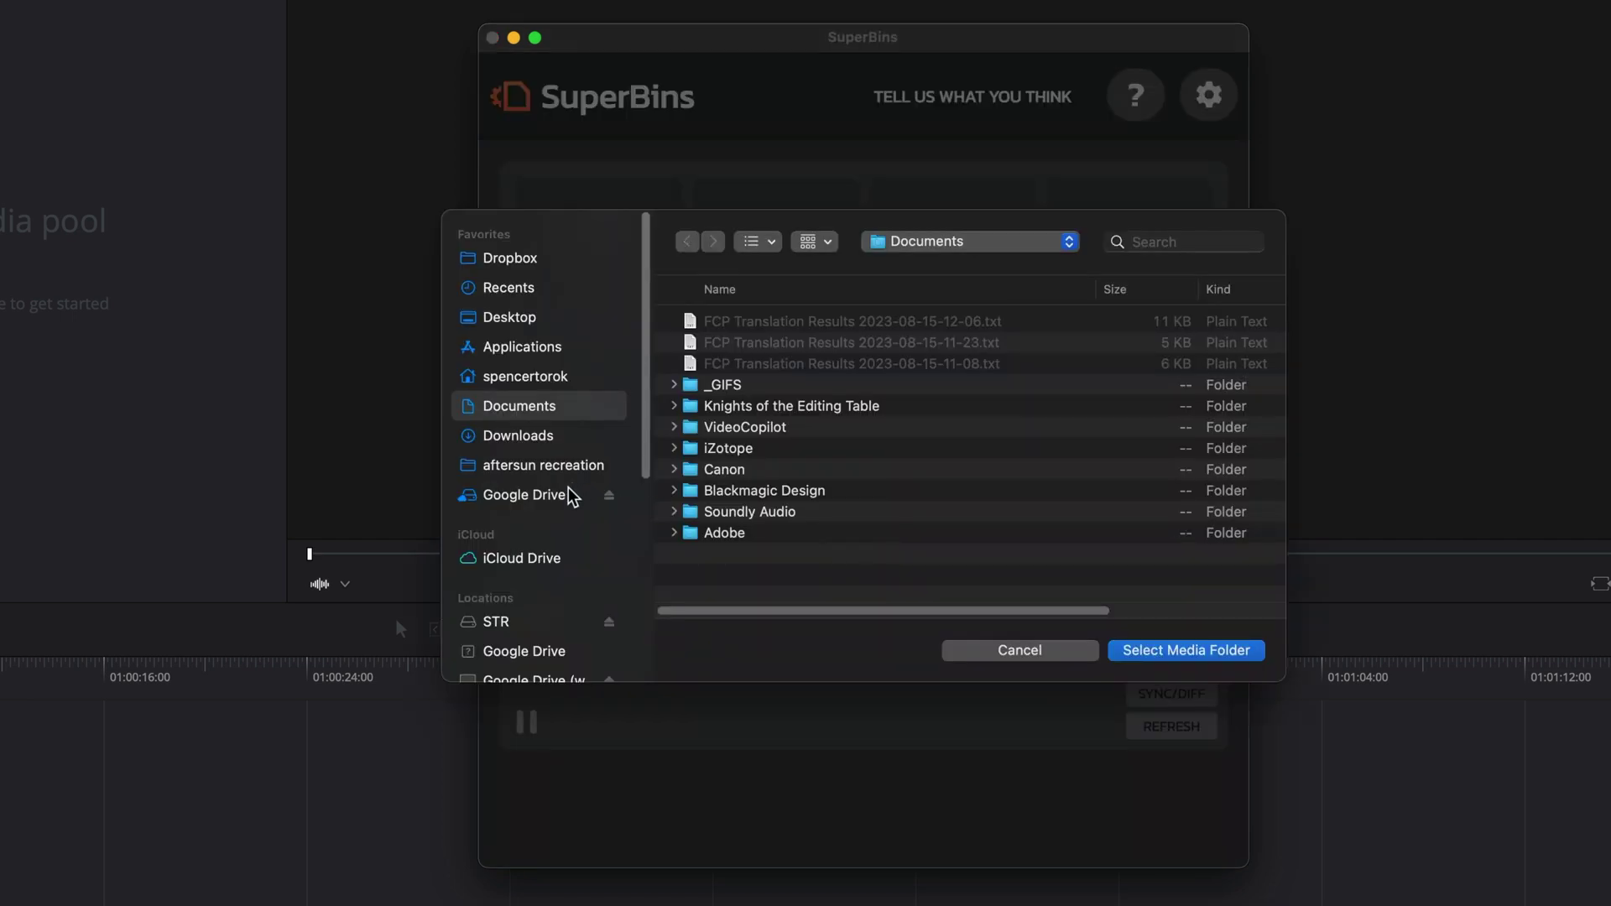
{"action": "left_click", "coordinate": [514, 621]}
{"action": "left_click", "coordinate": [770, 363]}
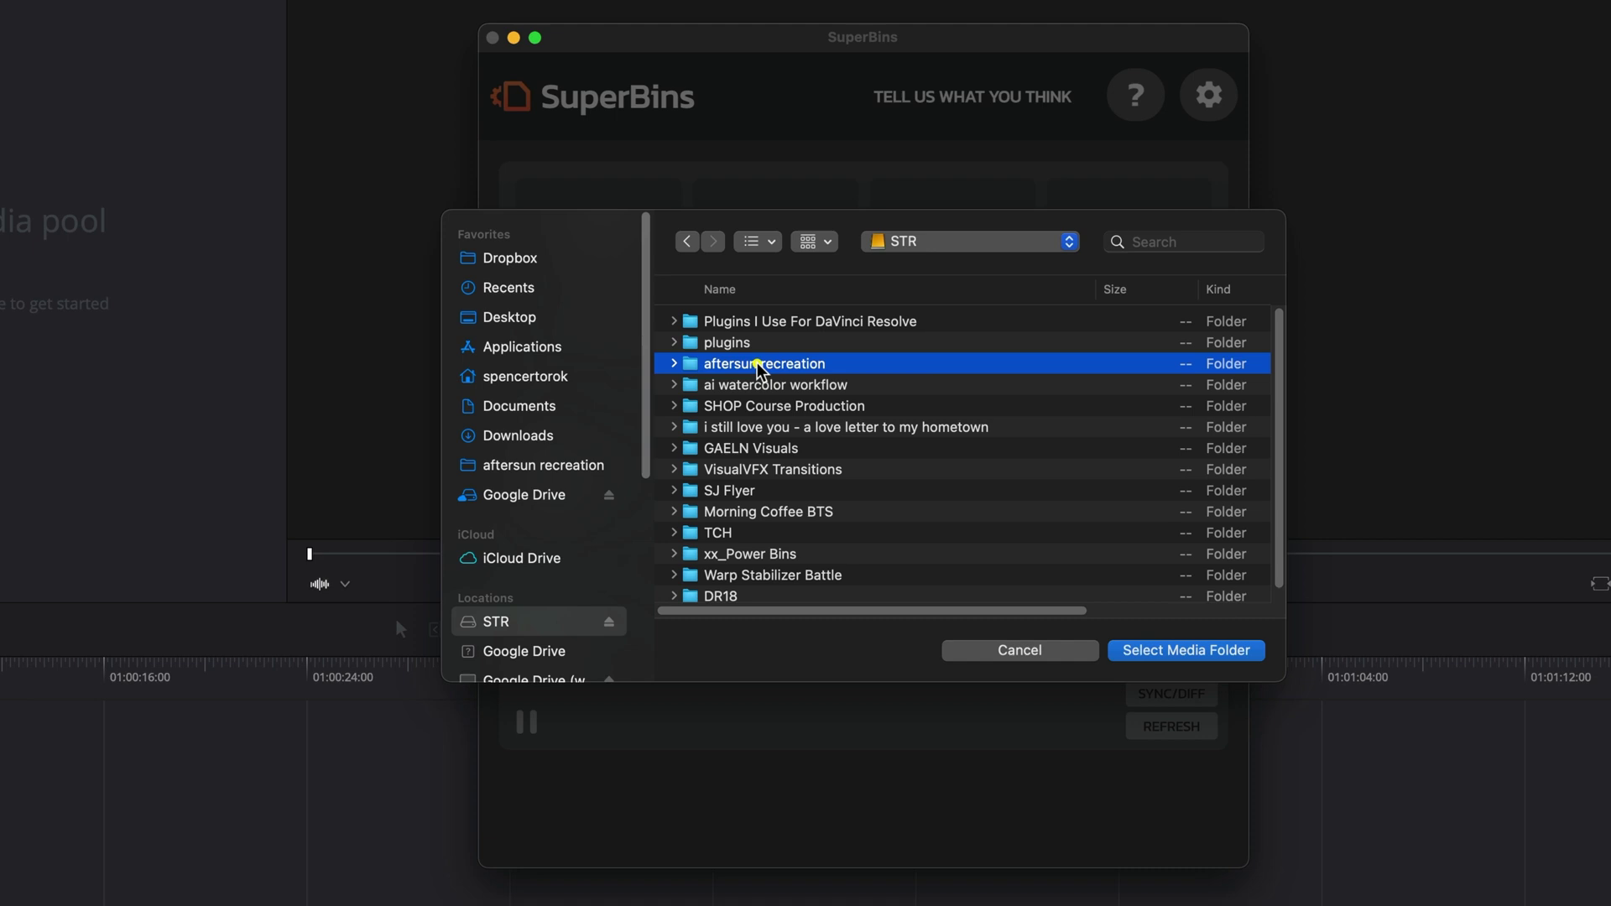
{"action": "left_click", "coordinate": [1200, 651]}
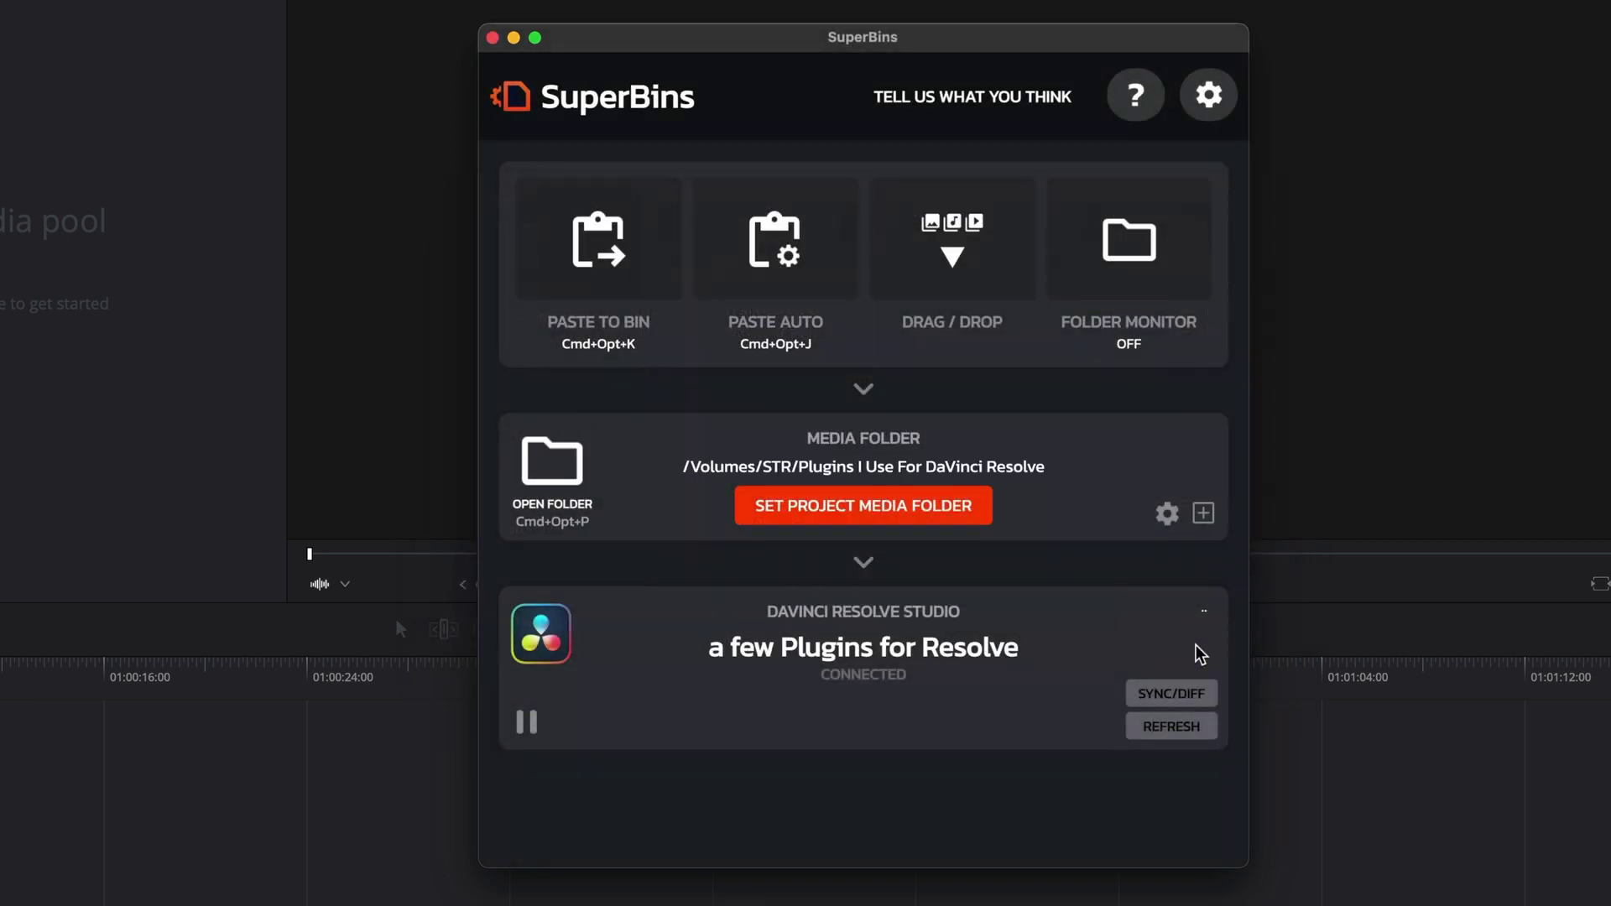
{"action": "left_click", "coordinate": [1192, 697]}
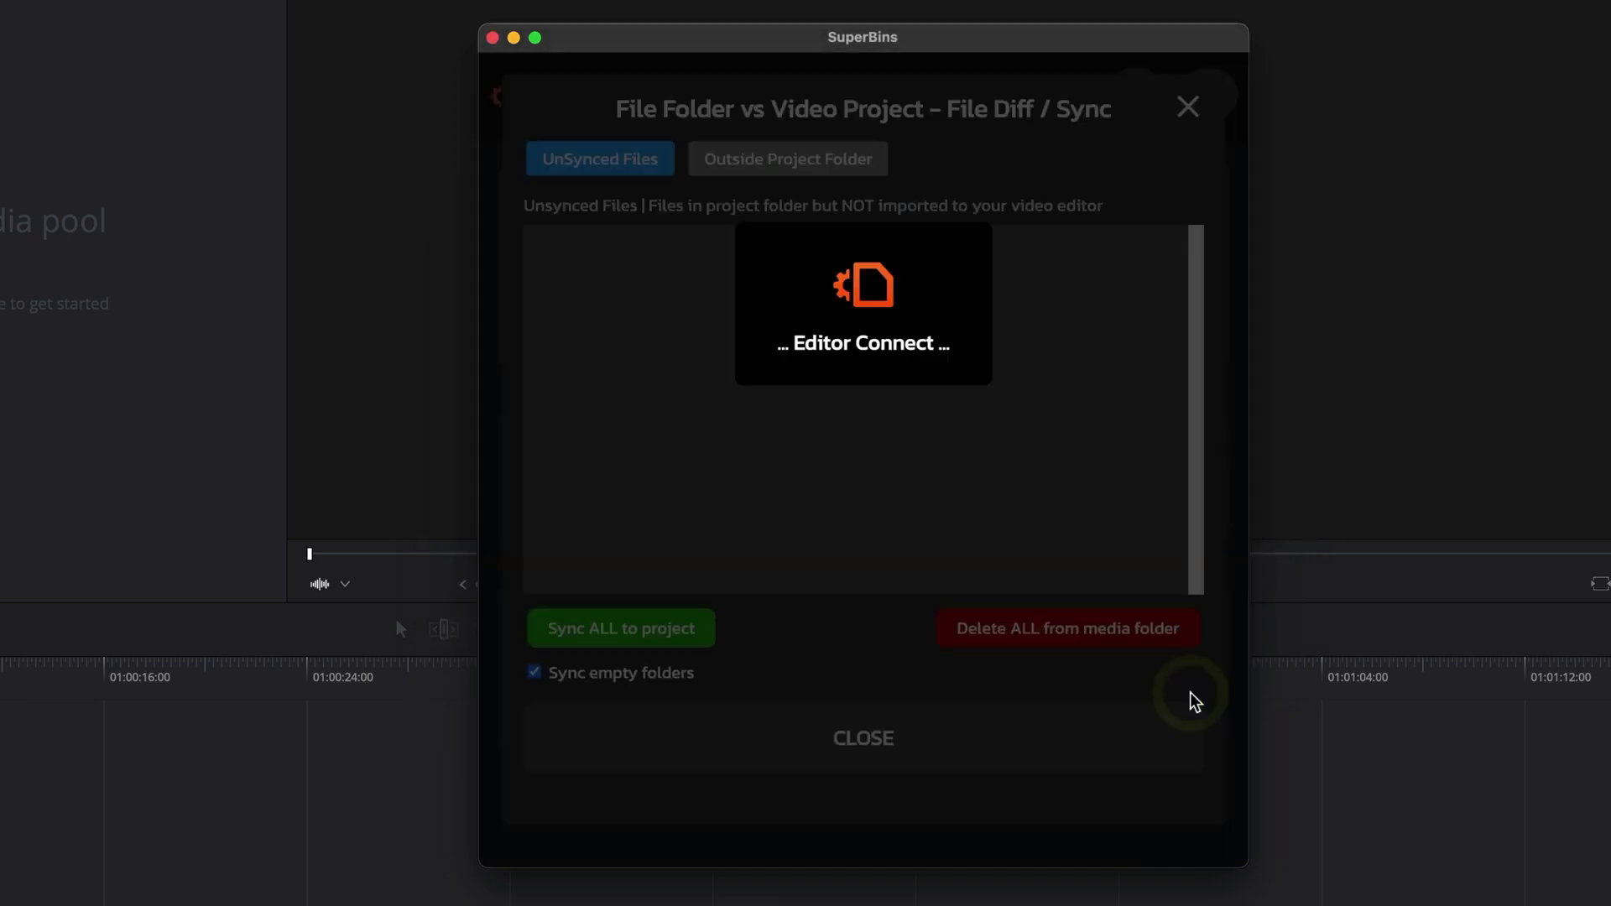
{"action": "scroll", "coordinate": [659, 364], "scroll_direction": "down", "scroll_amount": 5}
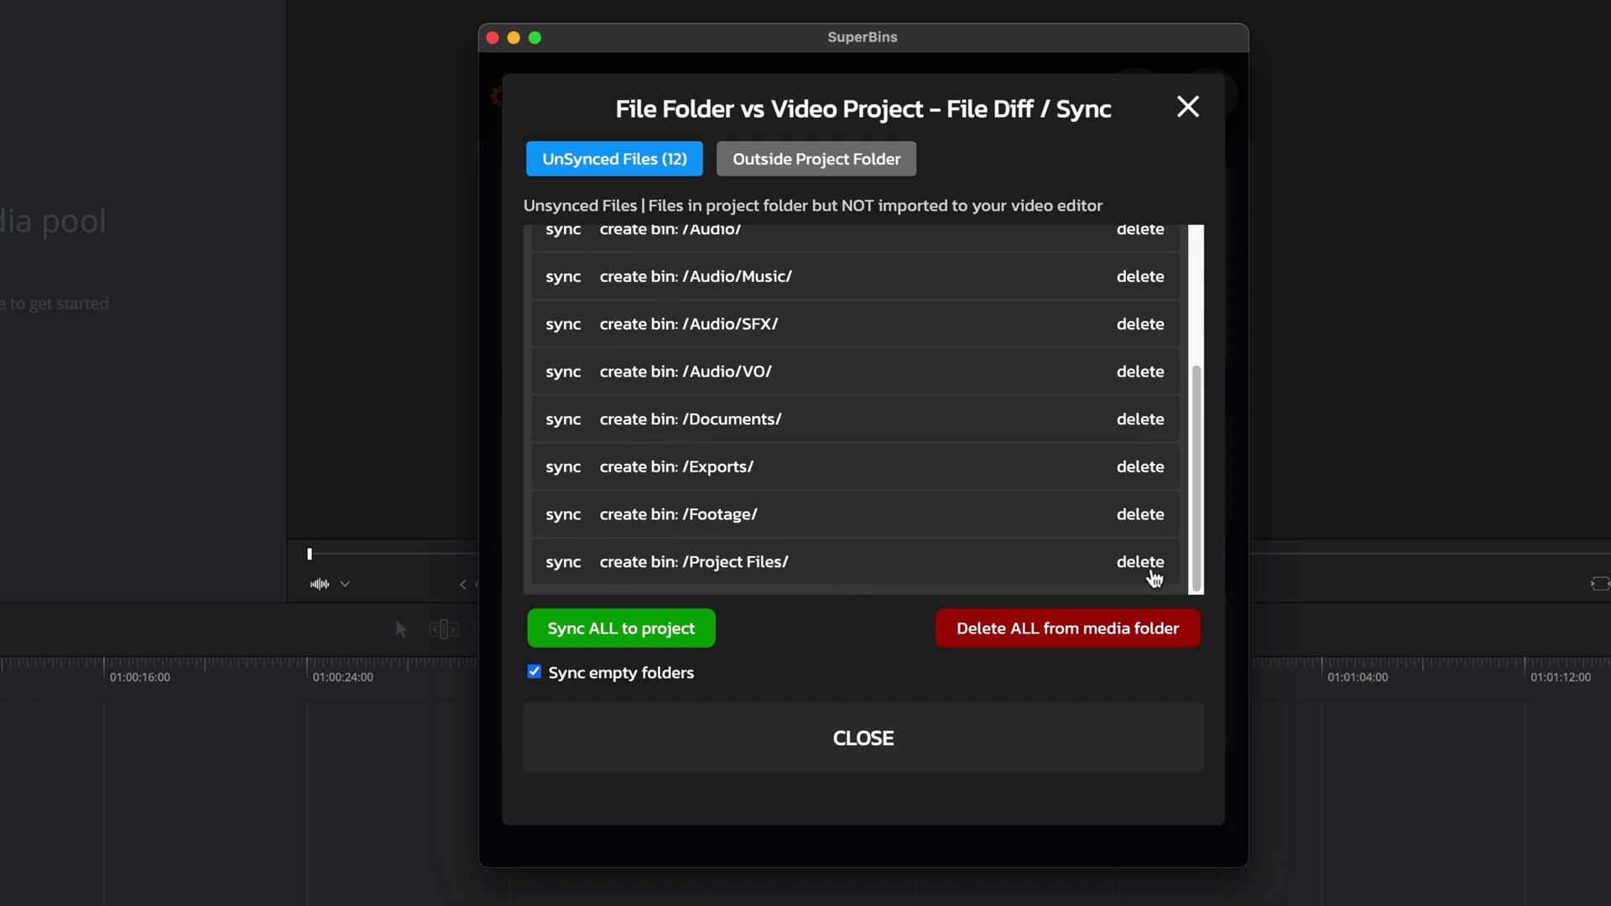
Remove the Project Files, Exports and Documents entries, then sync everything else into Resolve
{"action": "left_click", "coordinate": [1155, 578]}
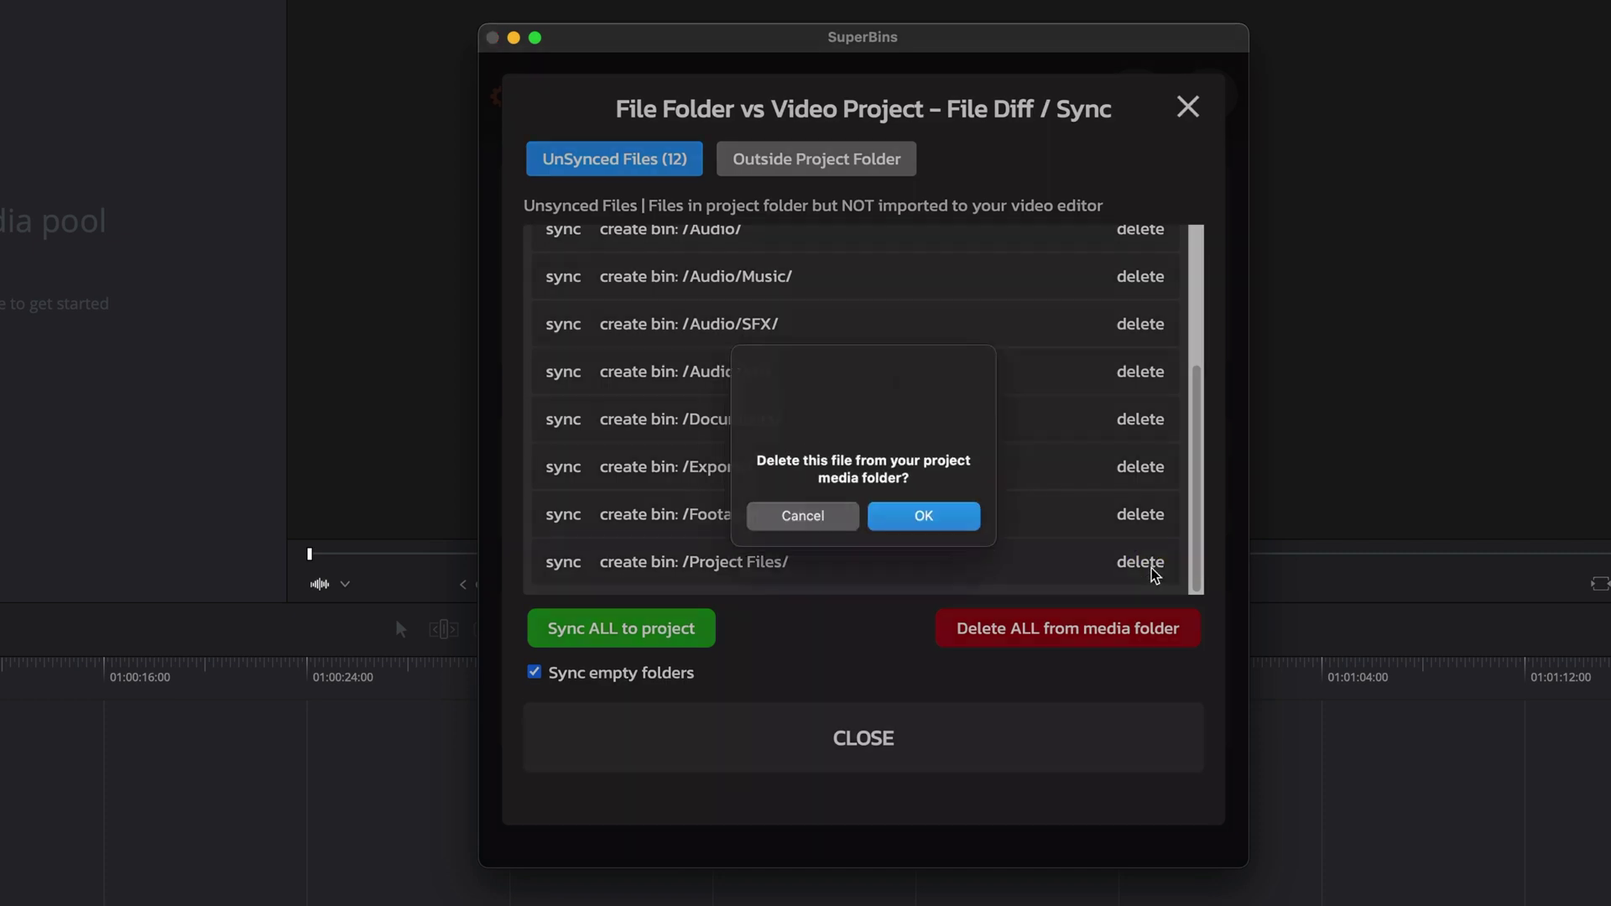
{"action": "left_click", "coordinate": [973, 515]}
{"action": "left_click", "coordinate": [1140, 519]}
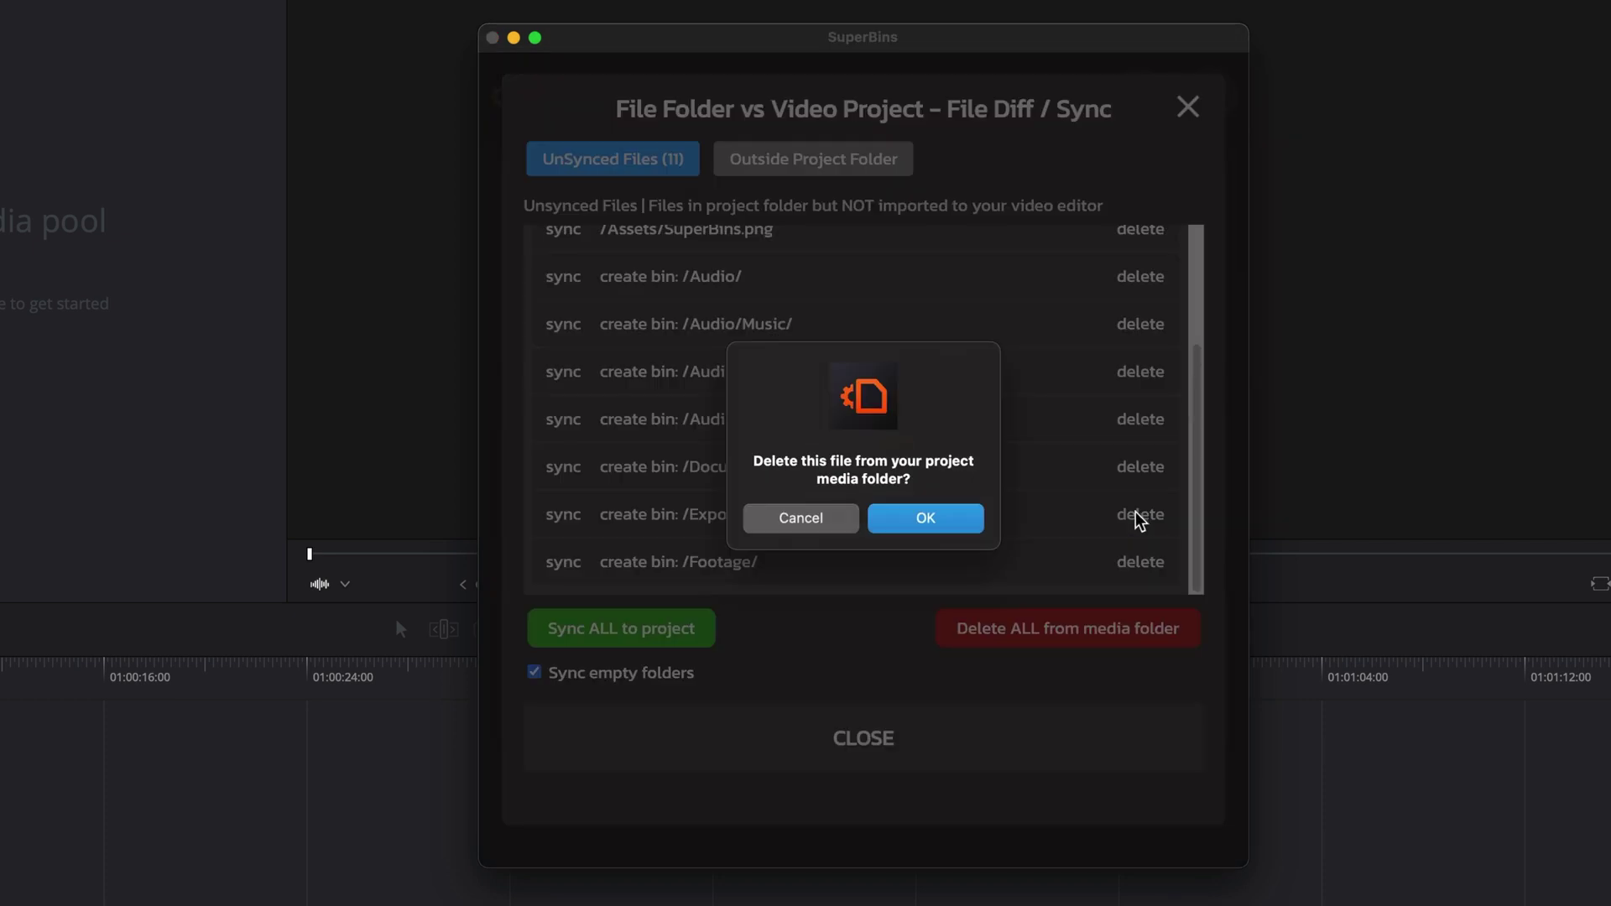
{"action": "left_click", "coordinate": [964, 517]}
{"action": "left_click", "coordinate": [1139, 514]}
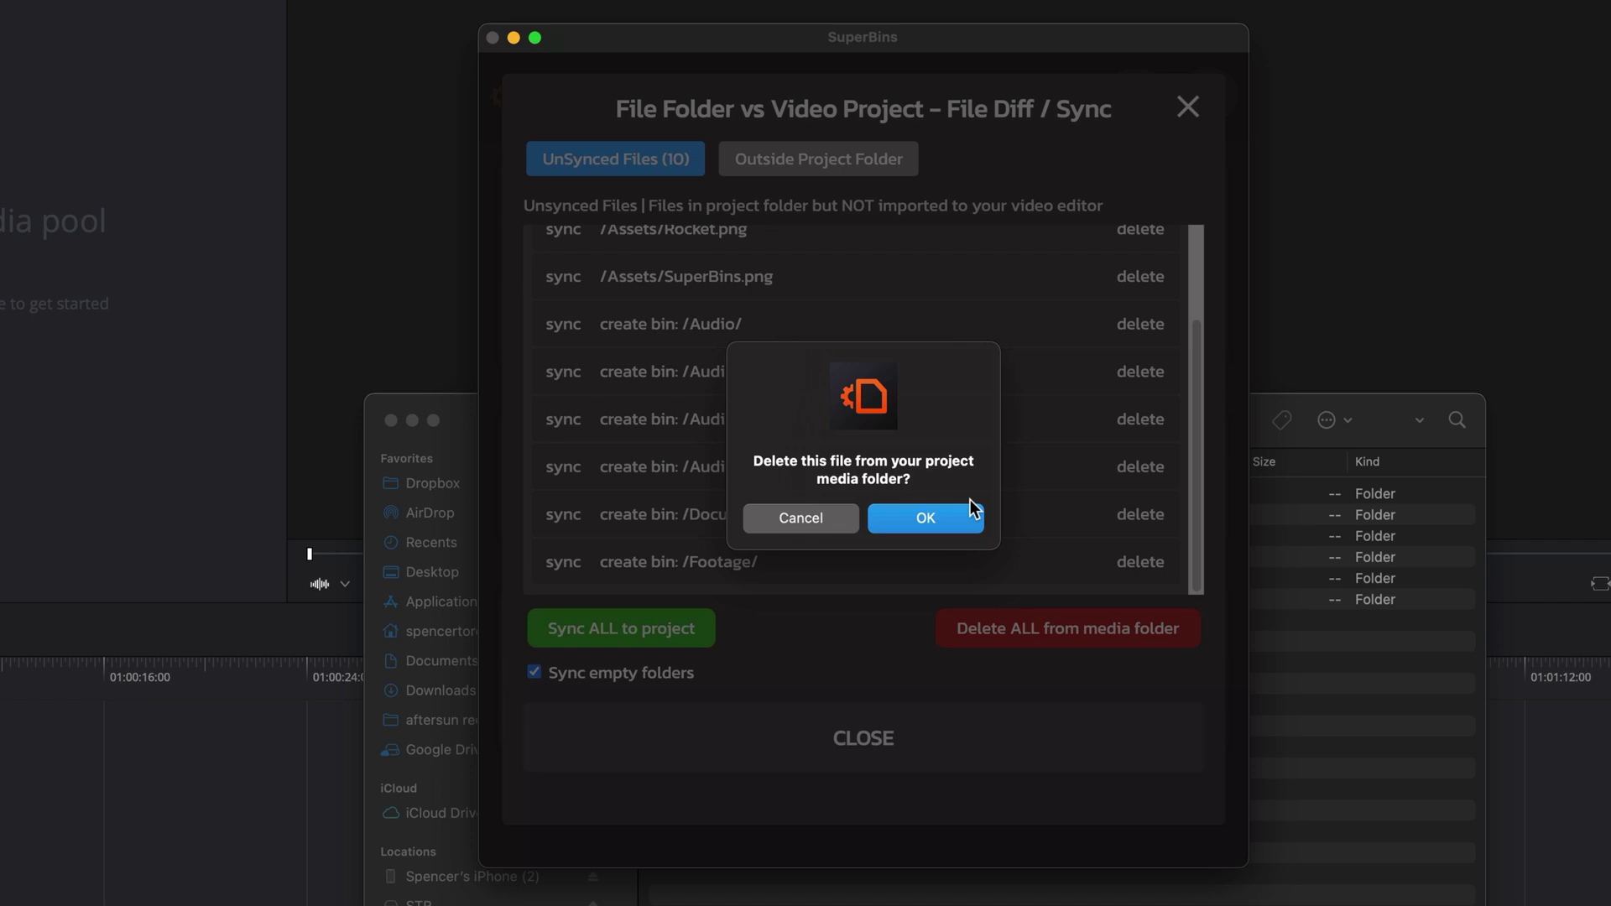
{"action": "left_click", "coordinate": [970, 502]}
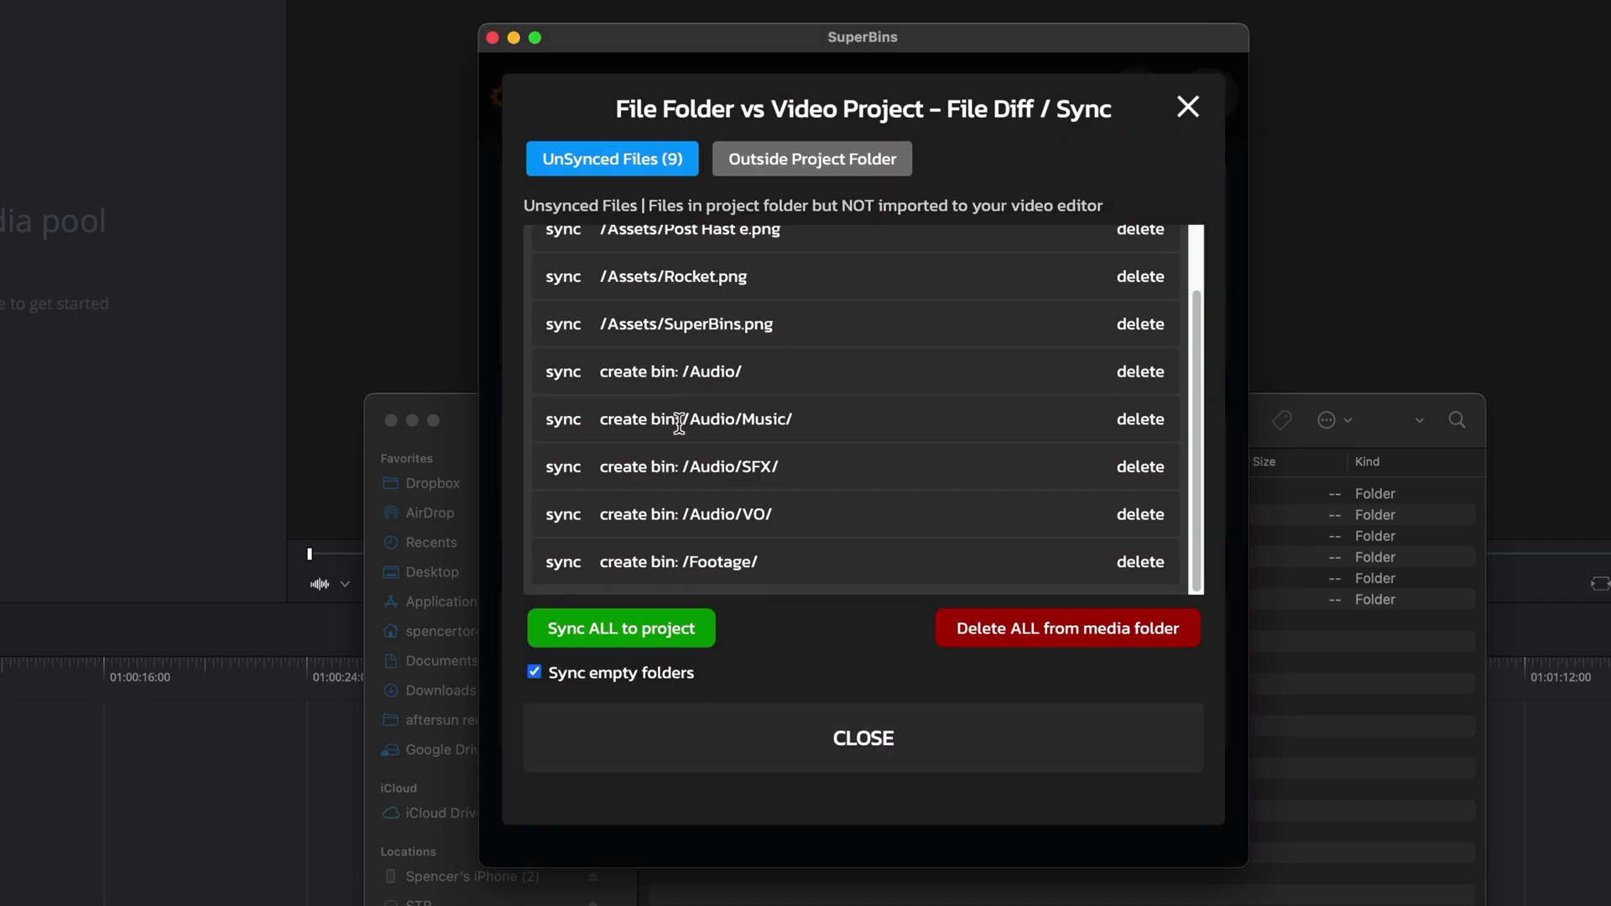
{"action": "left_click", "coordinate": [697, 635]}
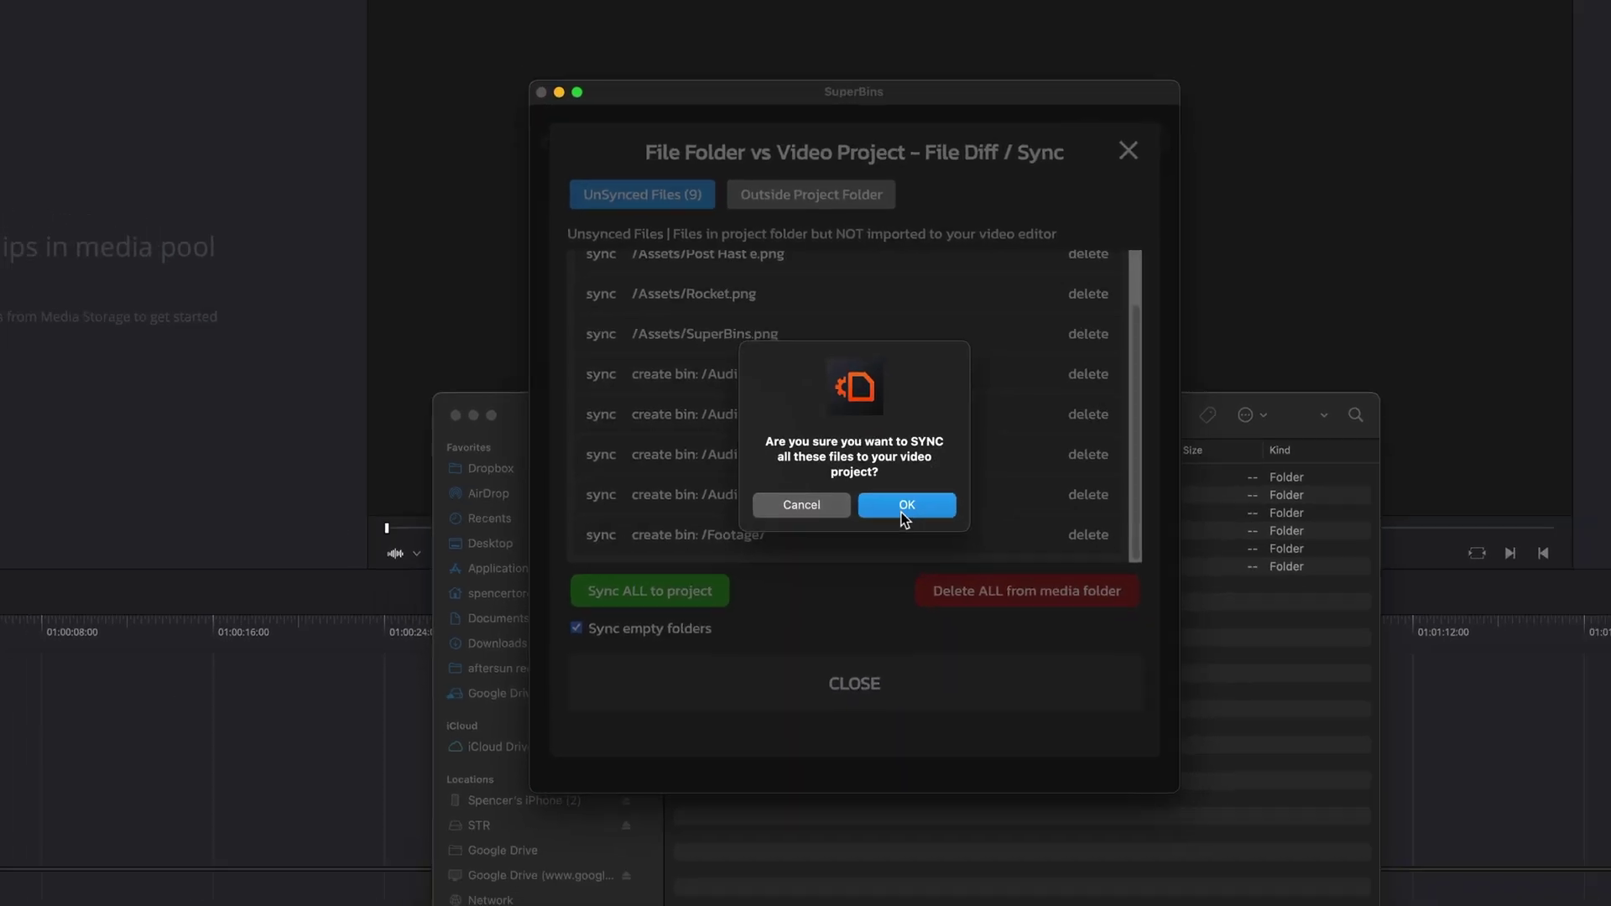
{"action": "left_click", "coordinate": [919, 531]}
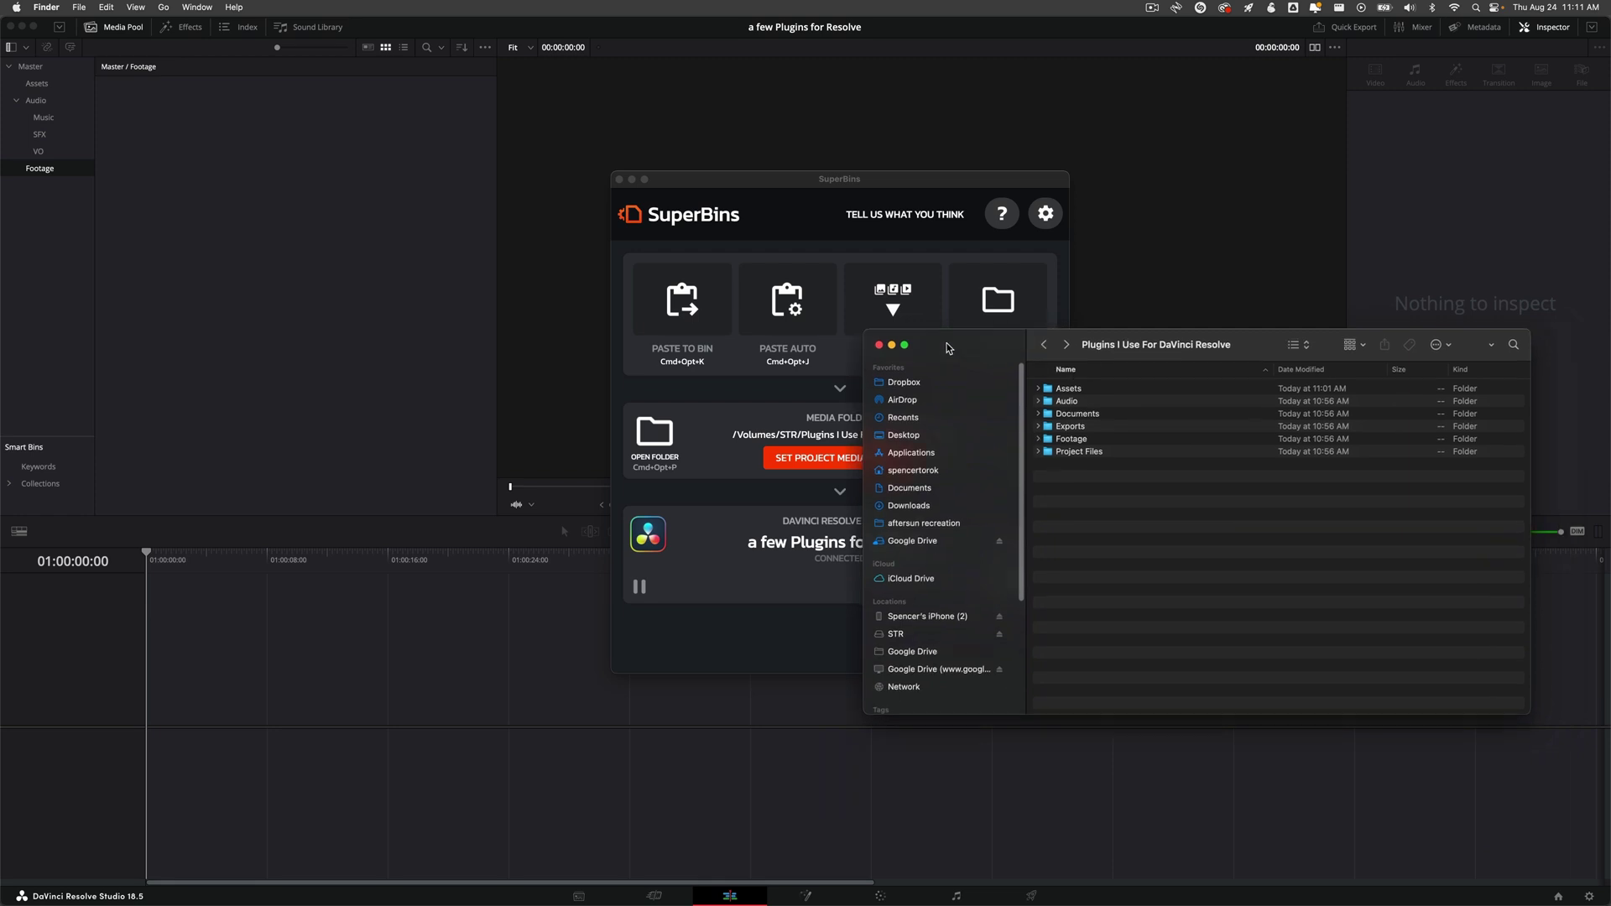
Open the Footage folder in Finder and add two subfolders named A Roll and B Roll
{"action": "left_click_drag", "start_coordinate": [1068, 341], "coordinate": [288, 115]}
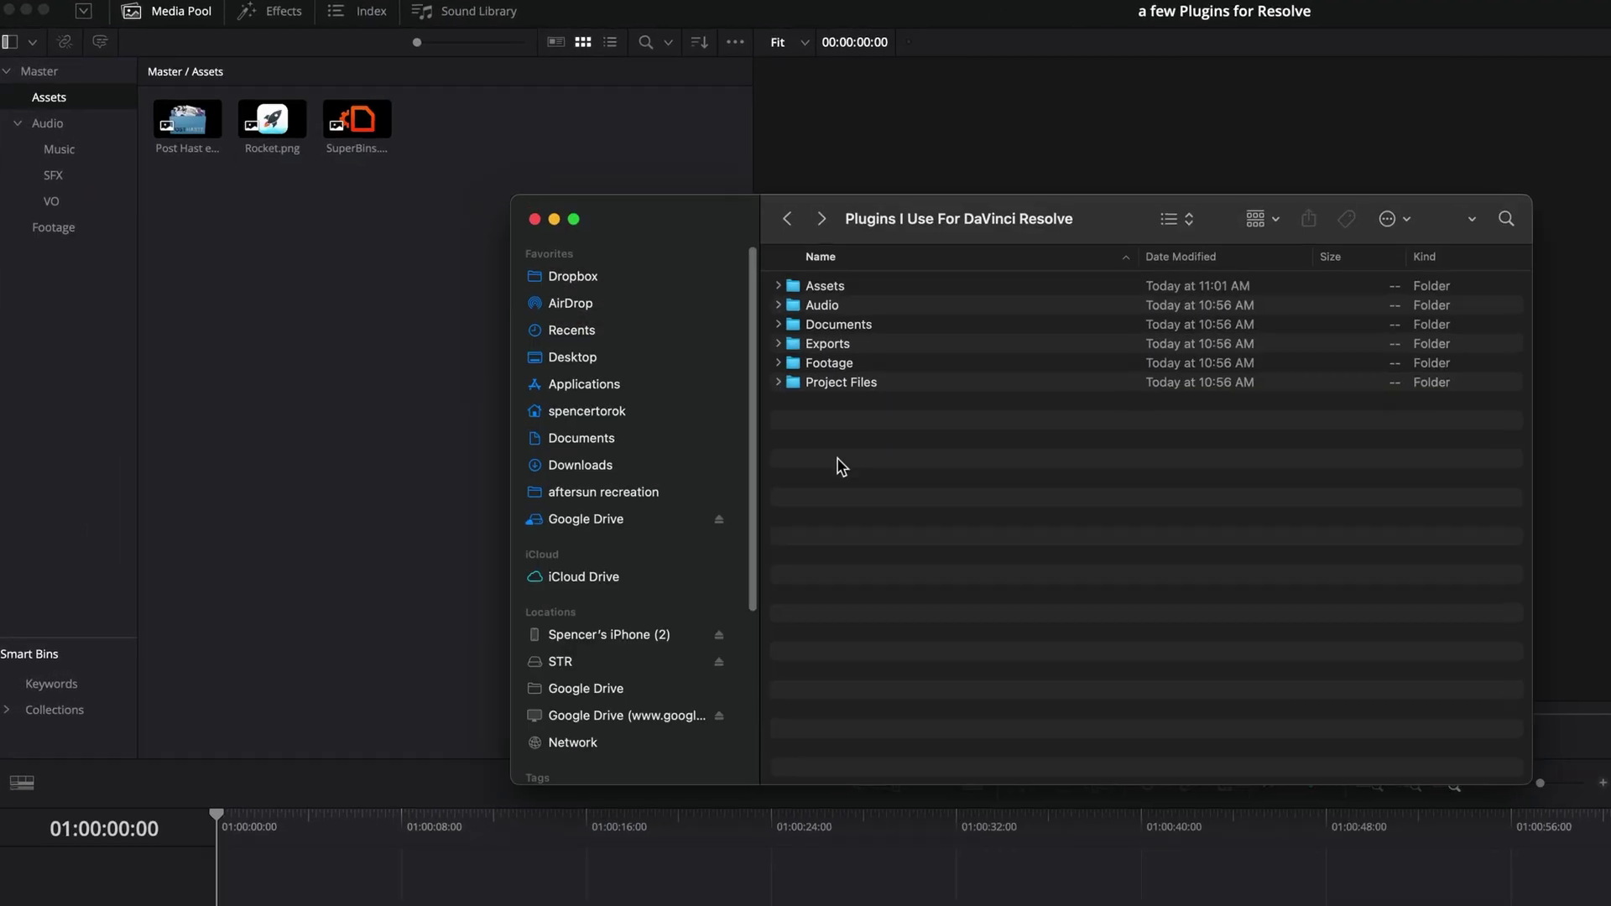
{"action": "left_click_drag", "start_coordinate": [841, 467], "coordinate": [848, 233]}
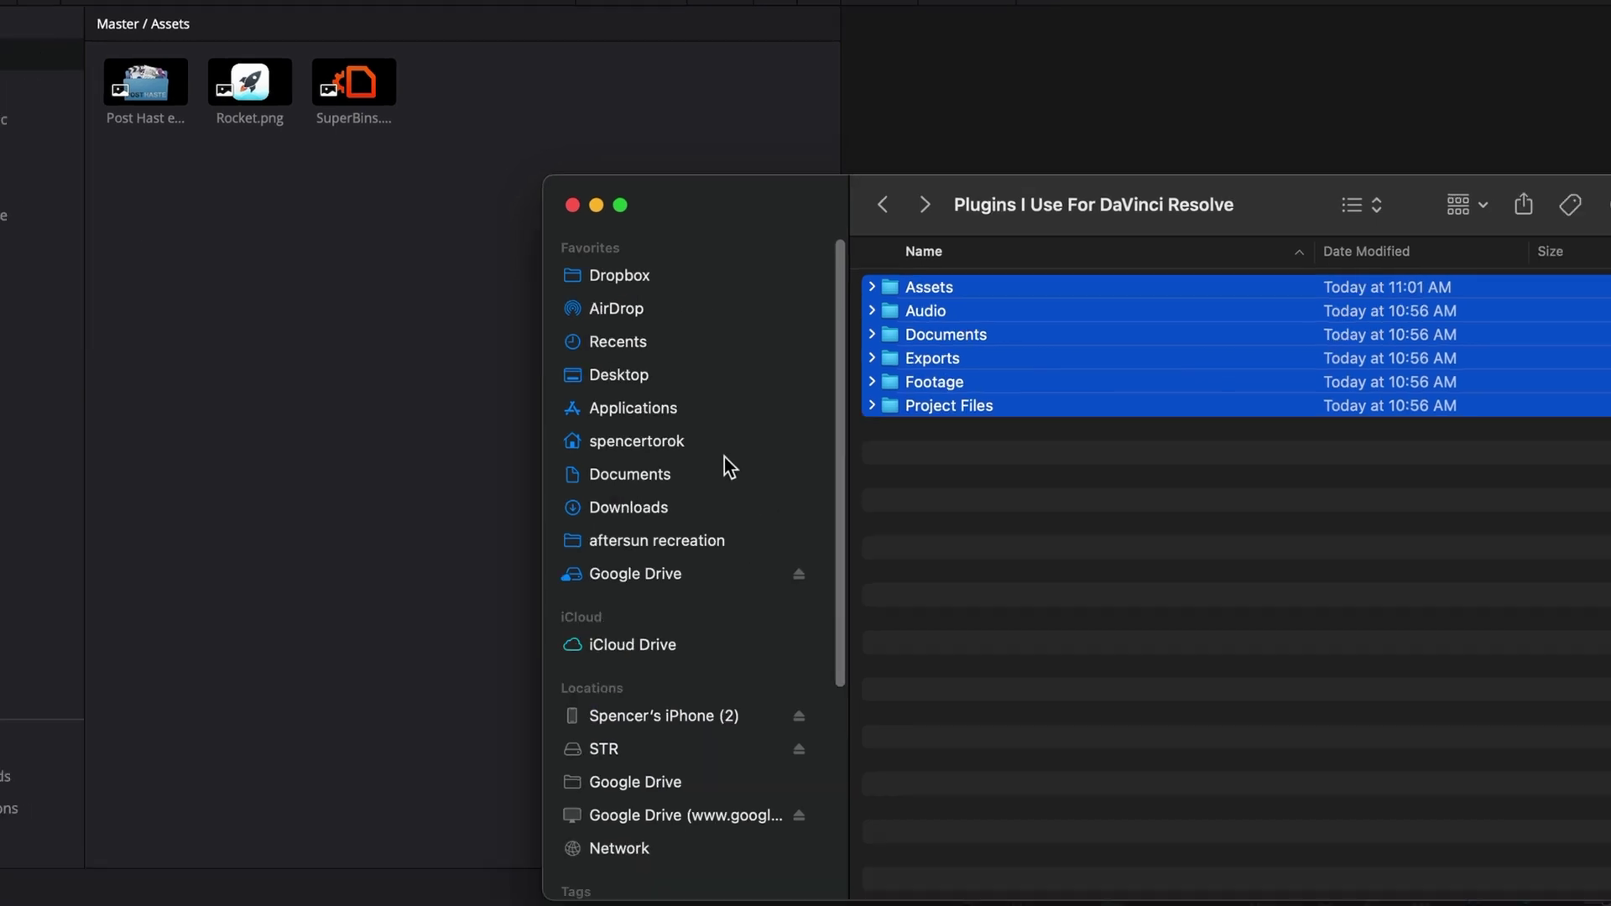
{"action": "left_click", "coordinate": [872, 382]}
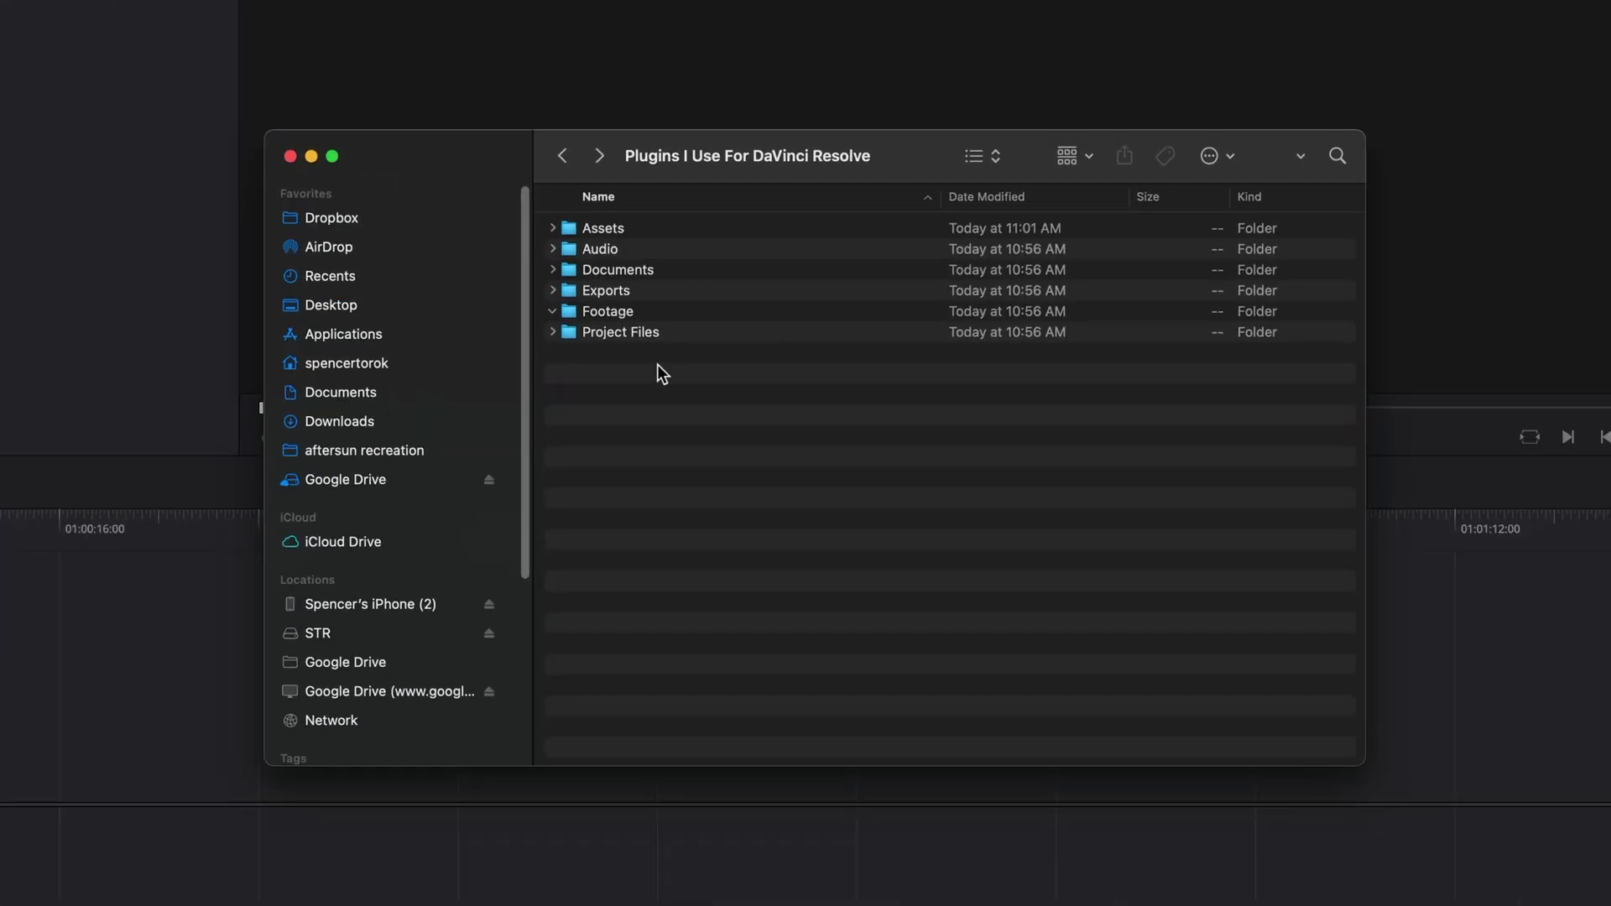
{"action": "double_click", "coordinate": [612, 310]}
{"action": "right_click", "coordinate": [613, 273]}
{"action": "left_click", "coordinate": [634, 283]}
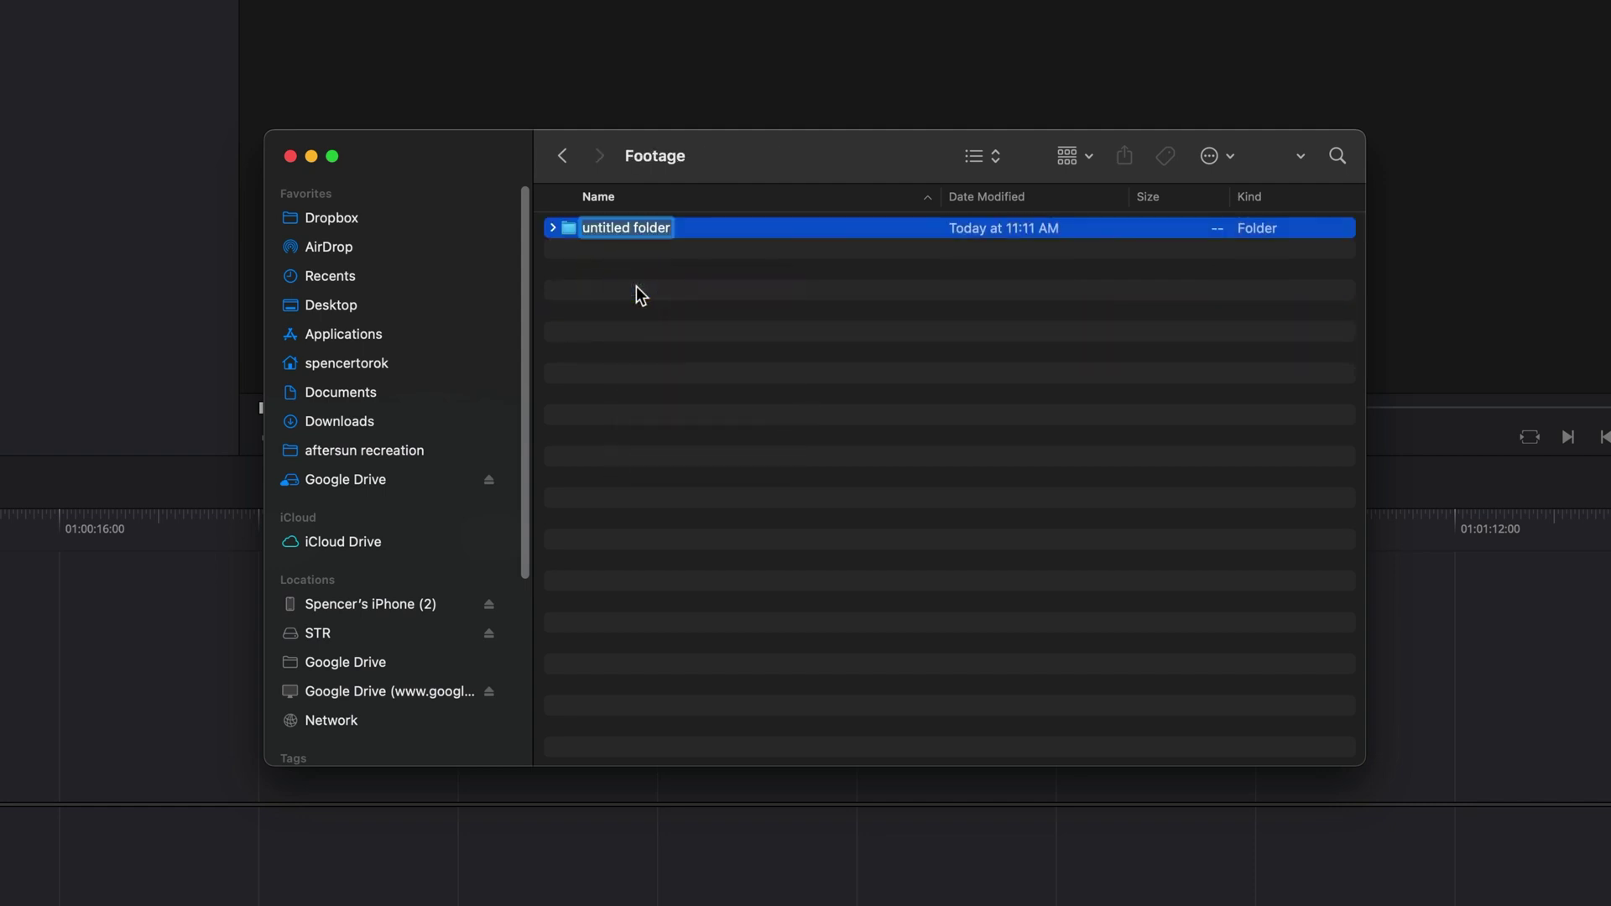
{"action": "type", "text": "A Roll"}
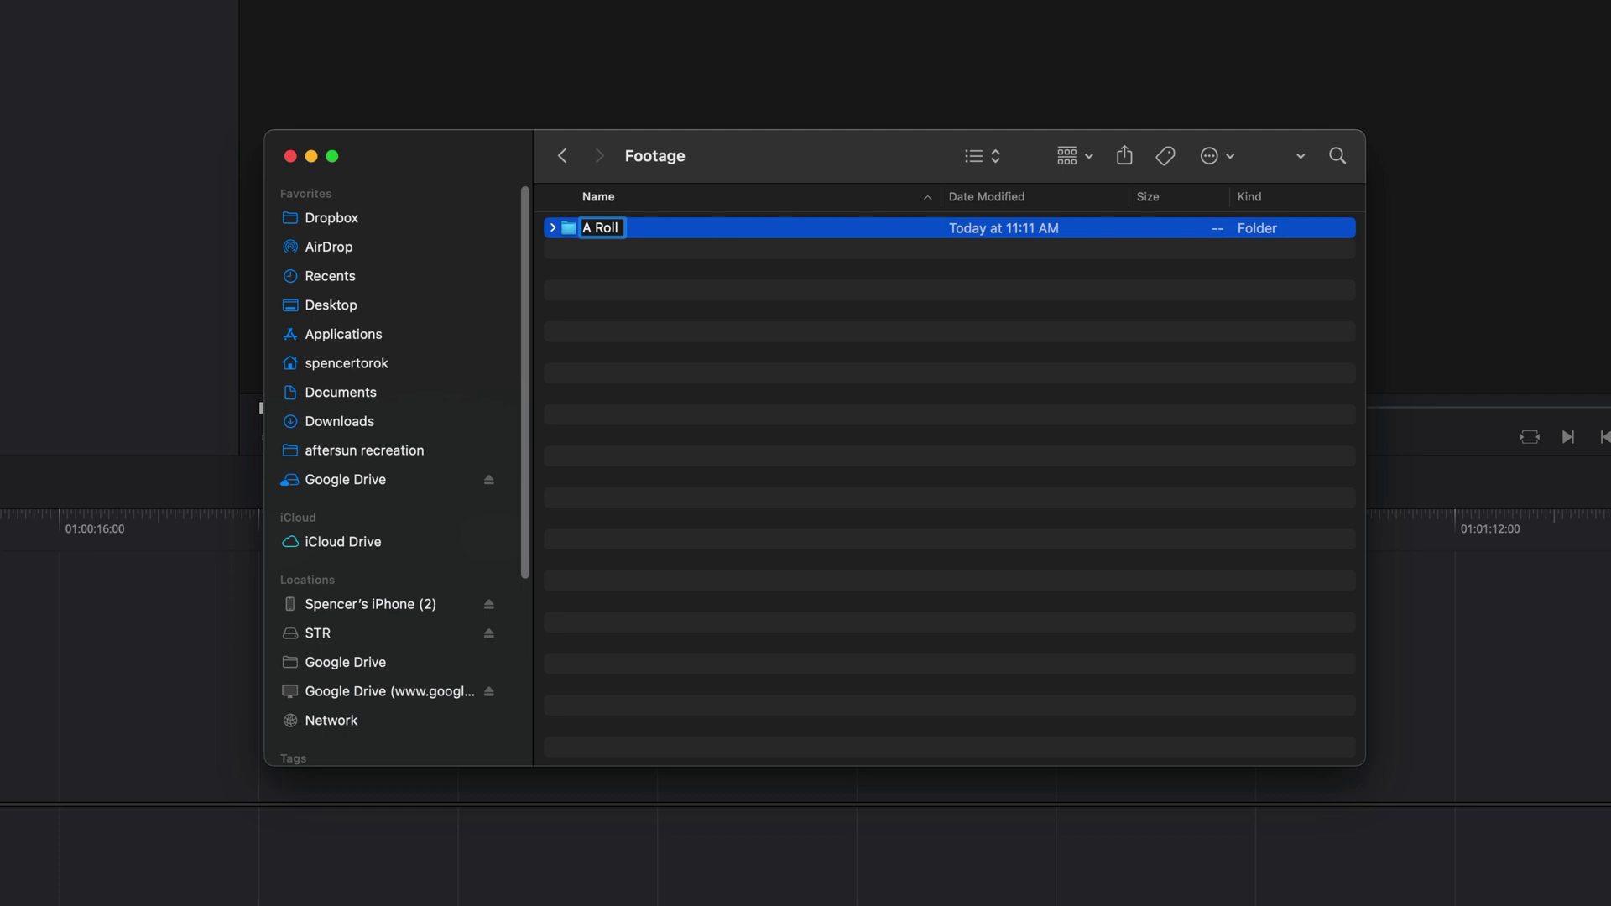
{"action": "key", "text": "Return"}
{"action": "key", "text": "super+shift+n"}
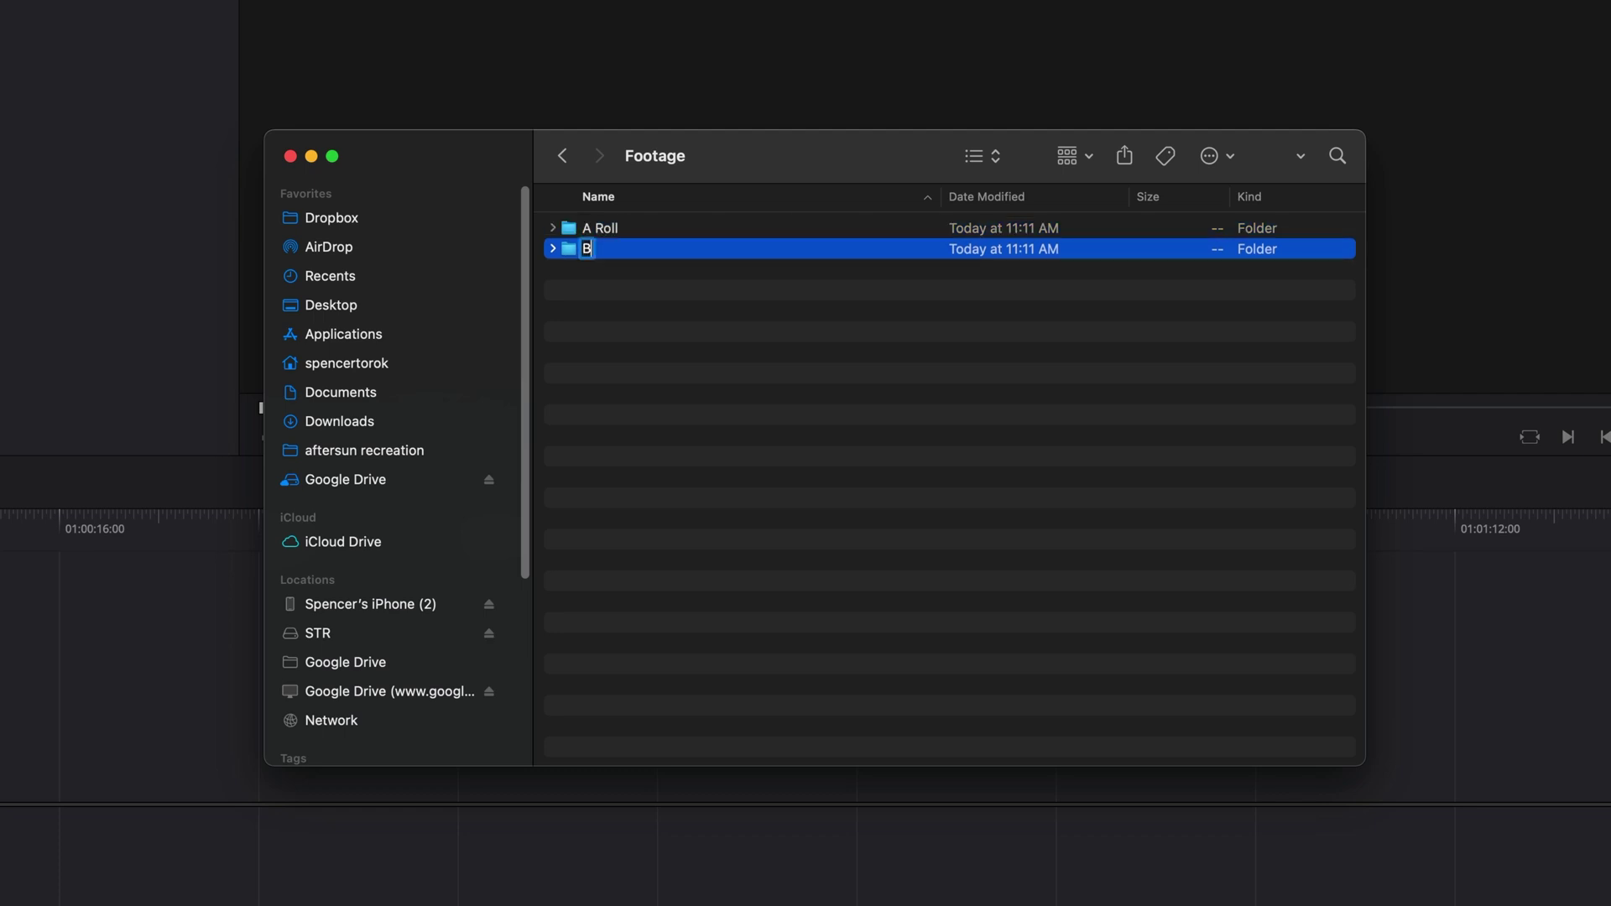
{"action": "type", "text": "Roll"}
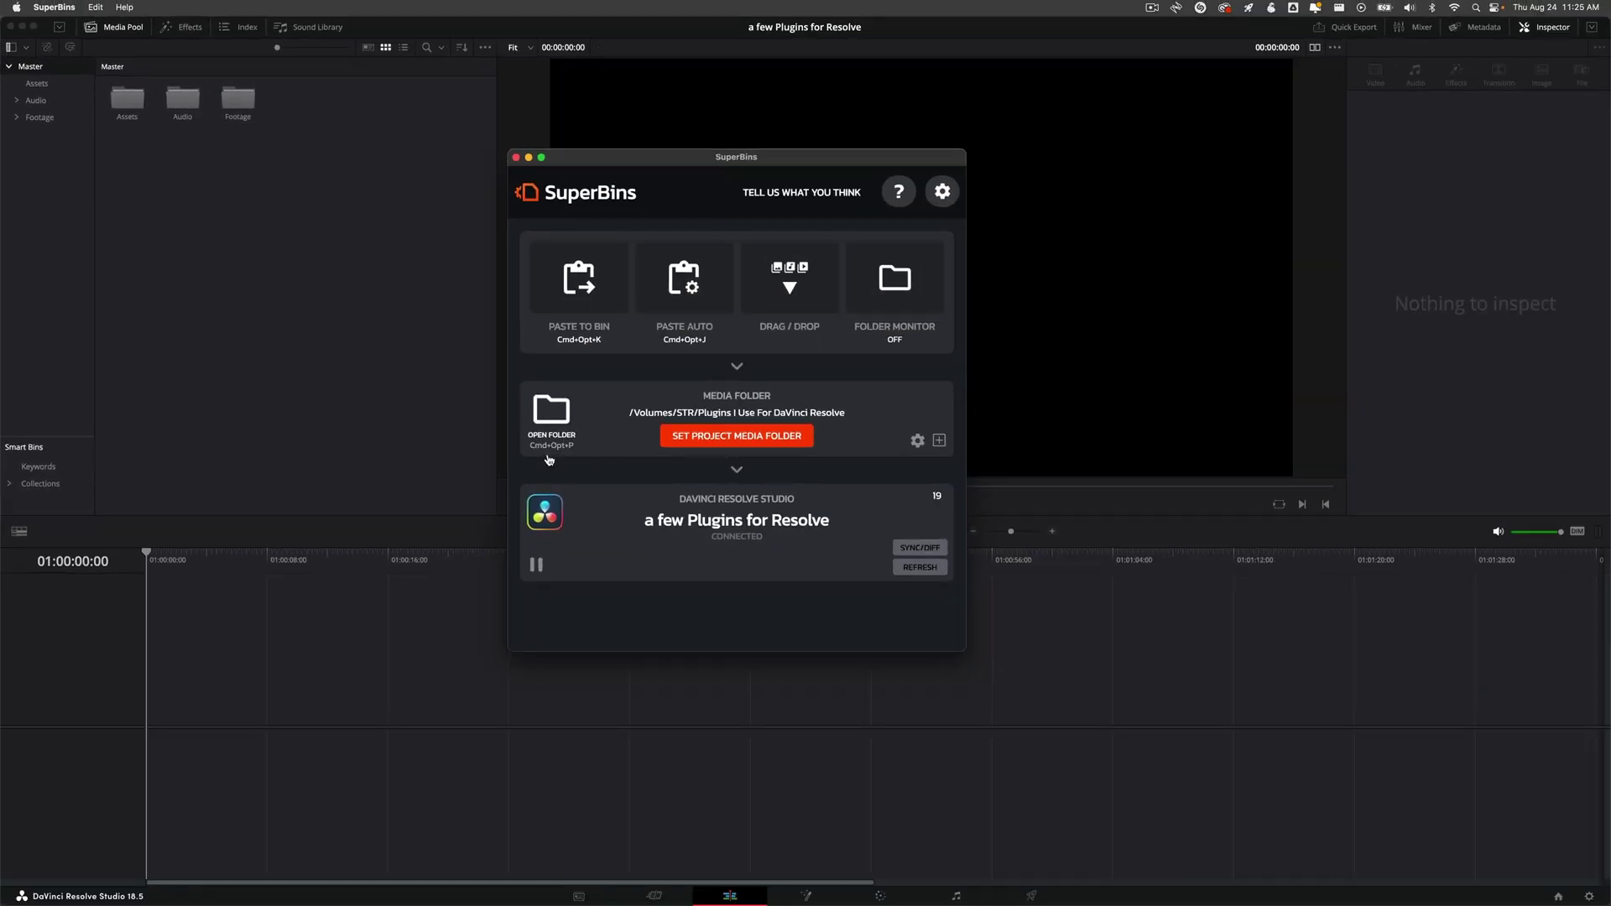
Reveal the project media folder in Finder from SuperBins with Cmd+Opt+P
{"action": "left_click_drag", "start_coordinate": [549, 461], "coordinate": [519, 450]}
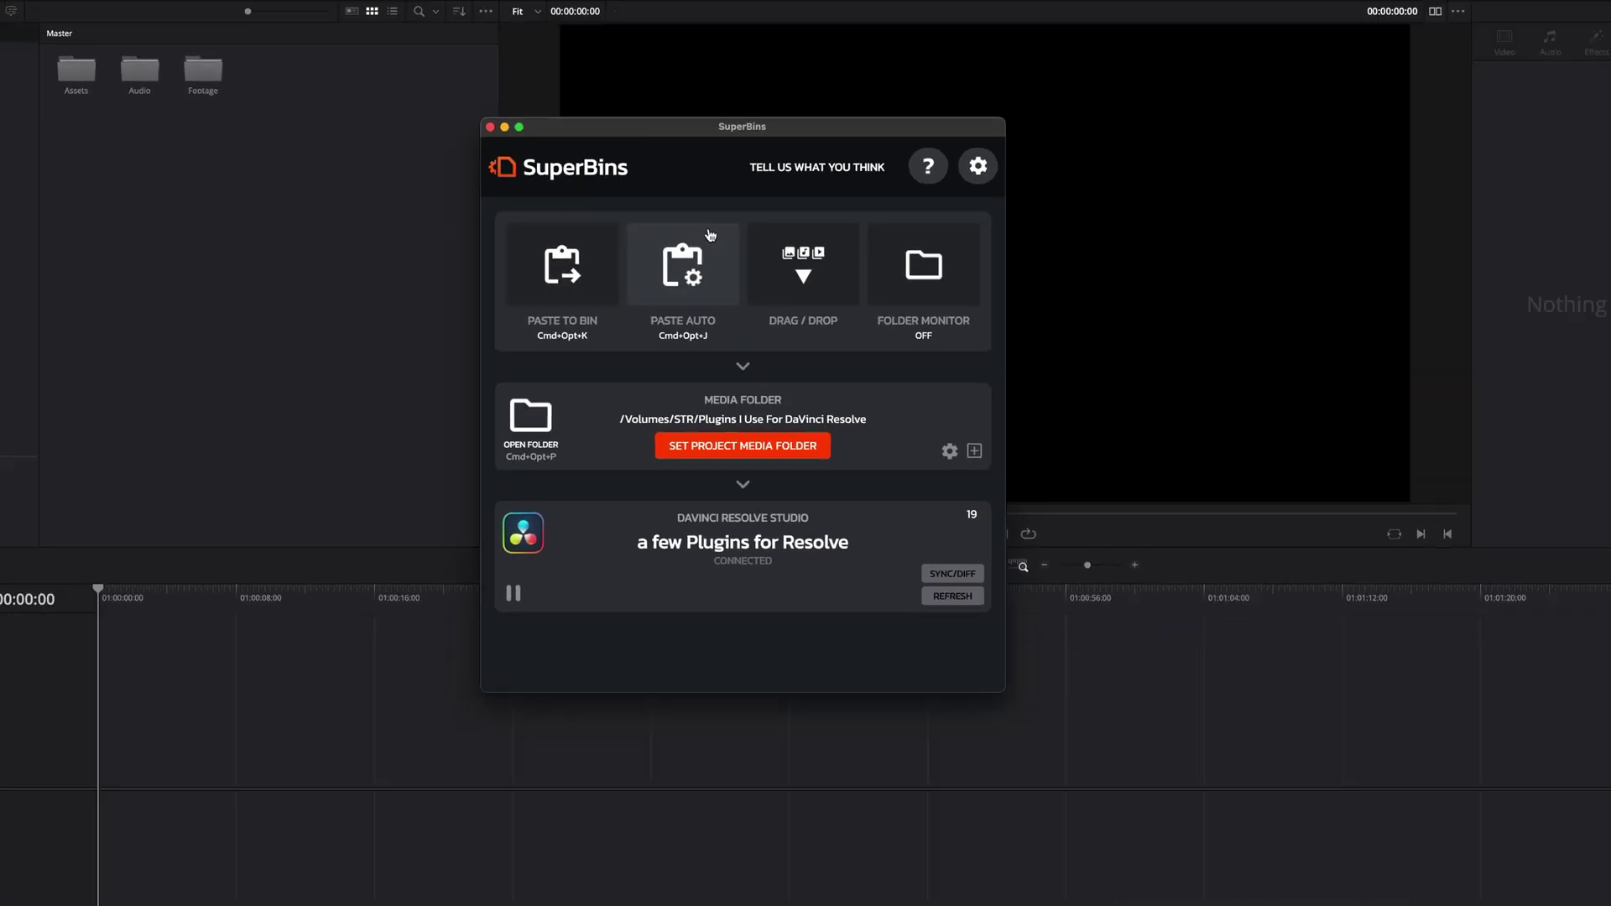
{"action": "key", "text": "alt+super+p"}
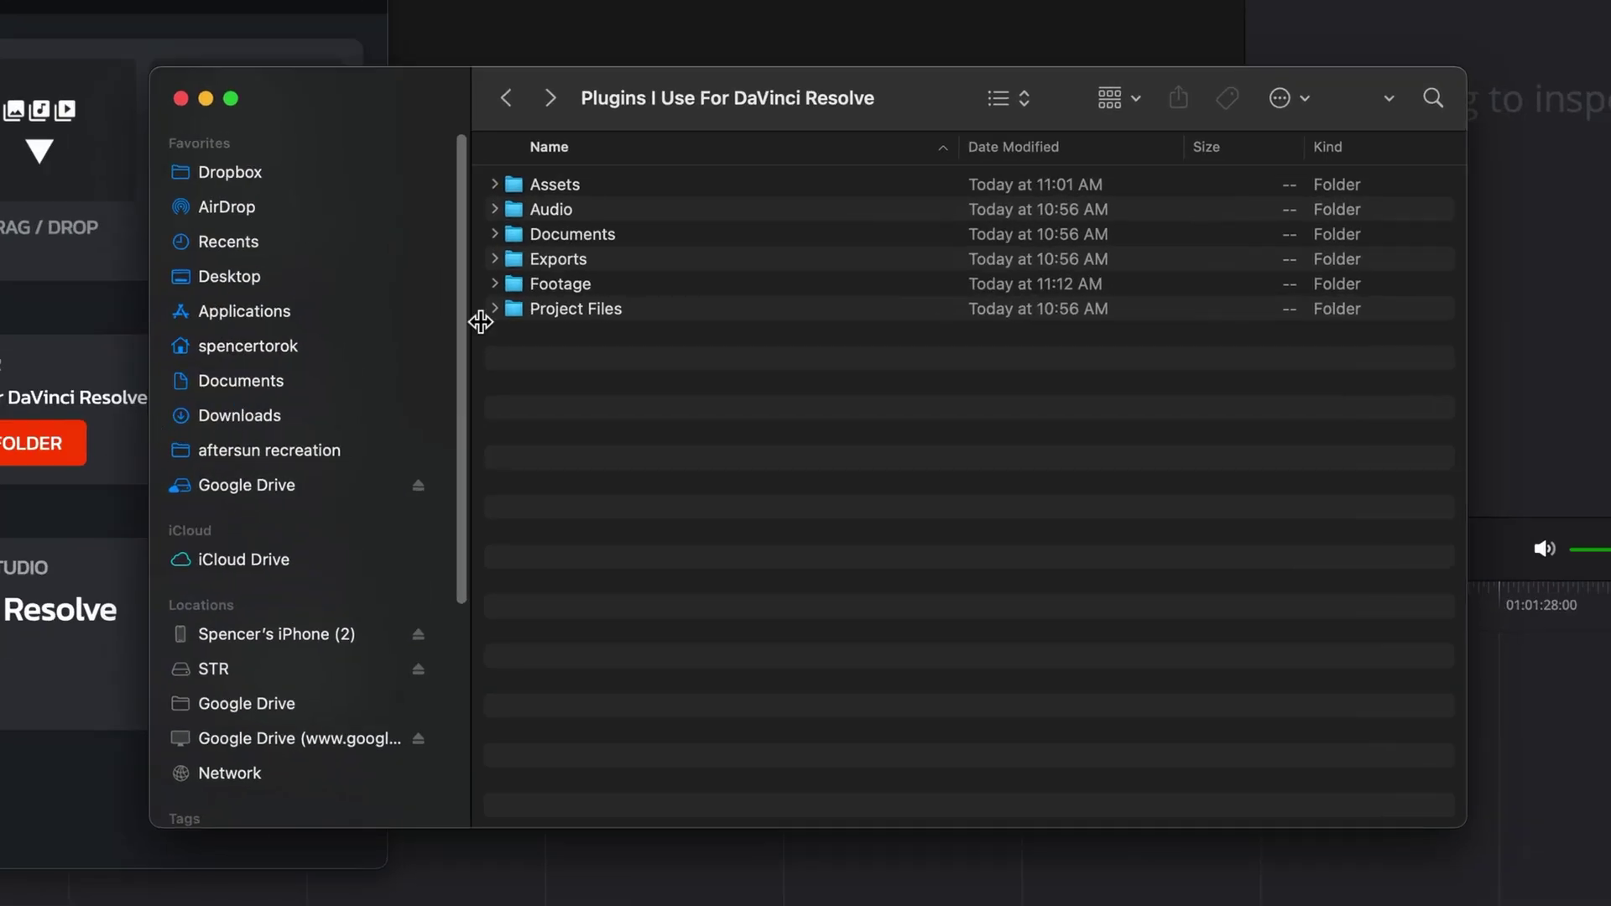
In Finder, select Project Files, Exports, Documents and the SFX folder inside Audio
{"action": "left_click", "coordinate": [577, 310]}
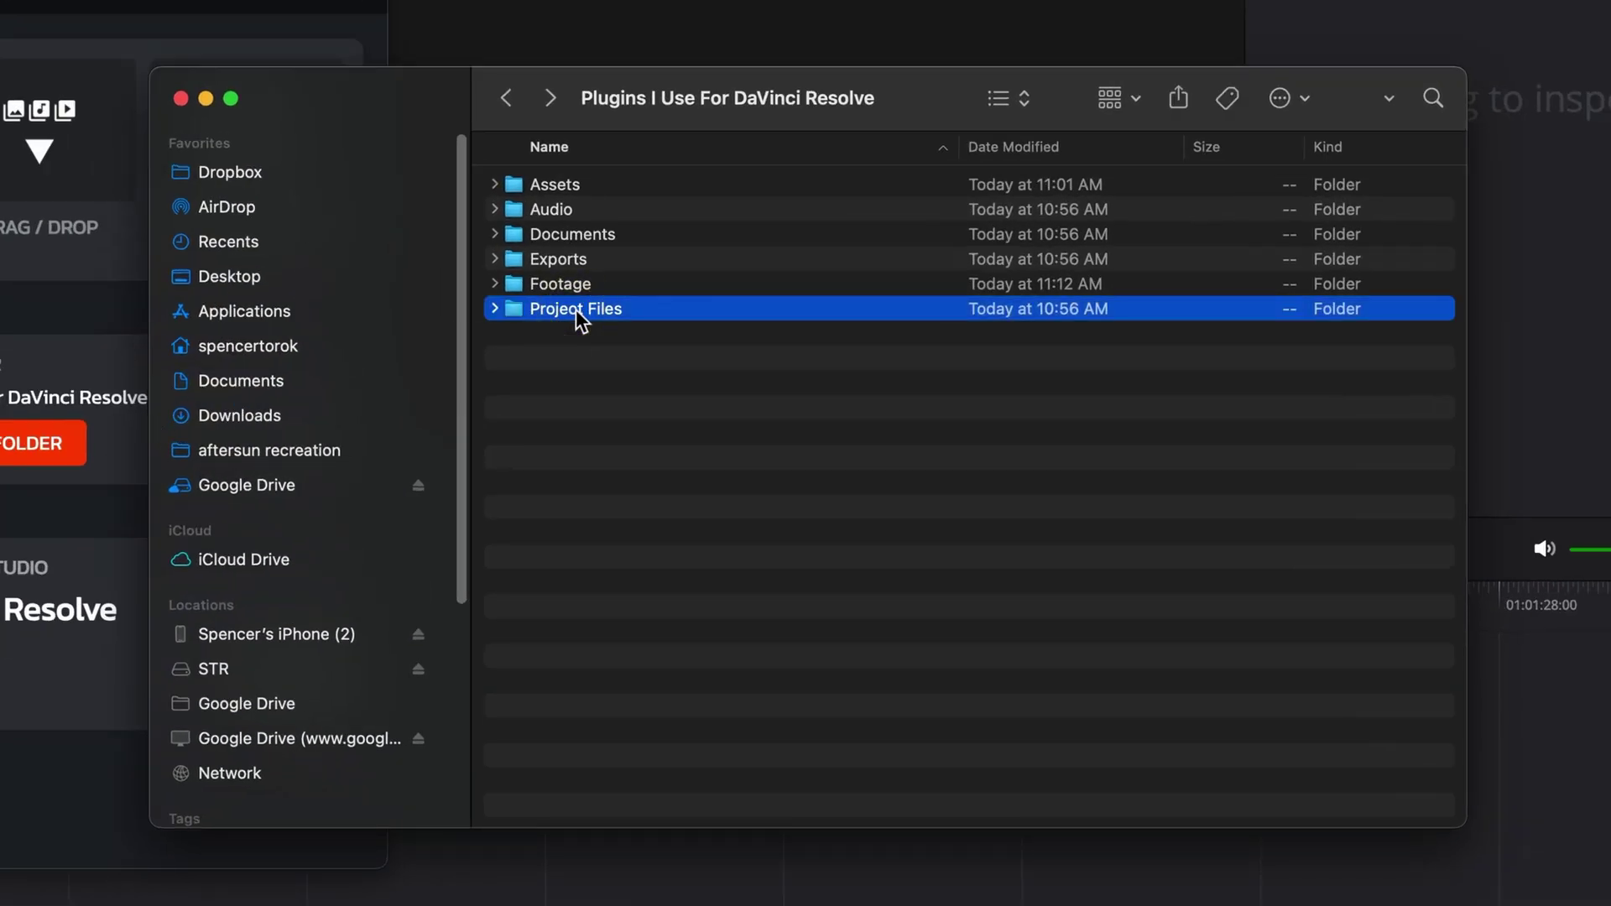
{"action": "left_click", "coordinate": [575, 256], "text": "super"}
{"action": "left_click", "coordinate": [575, 232], "text": "super"}
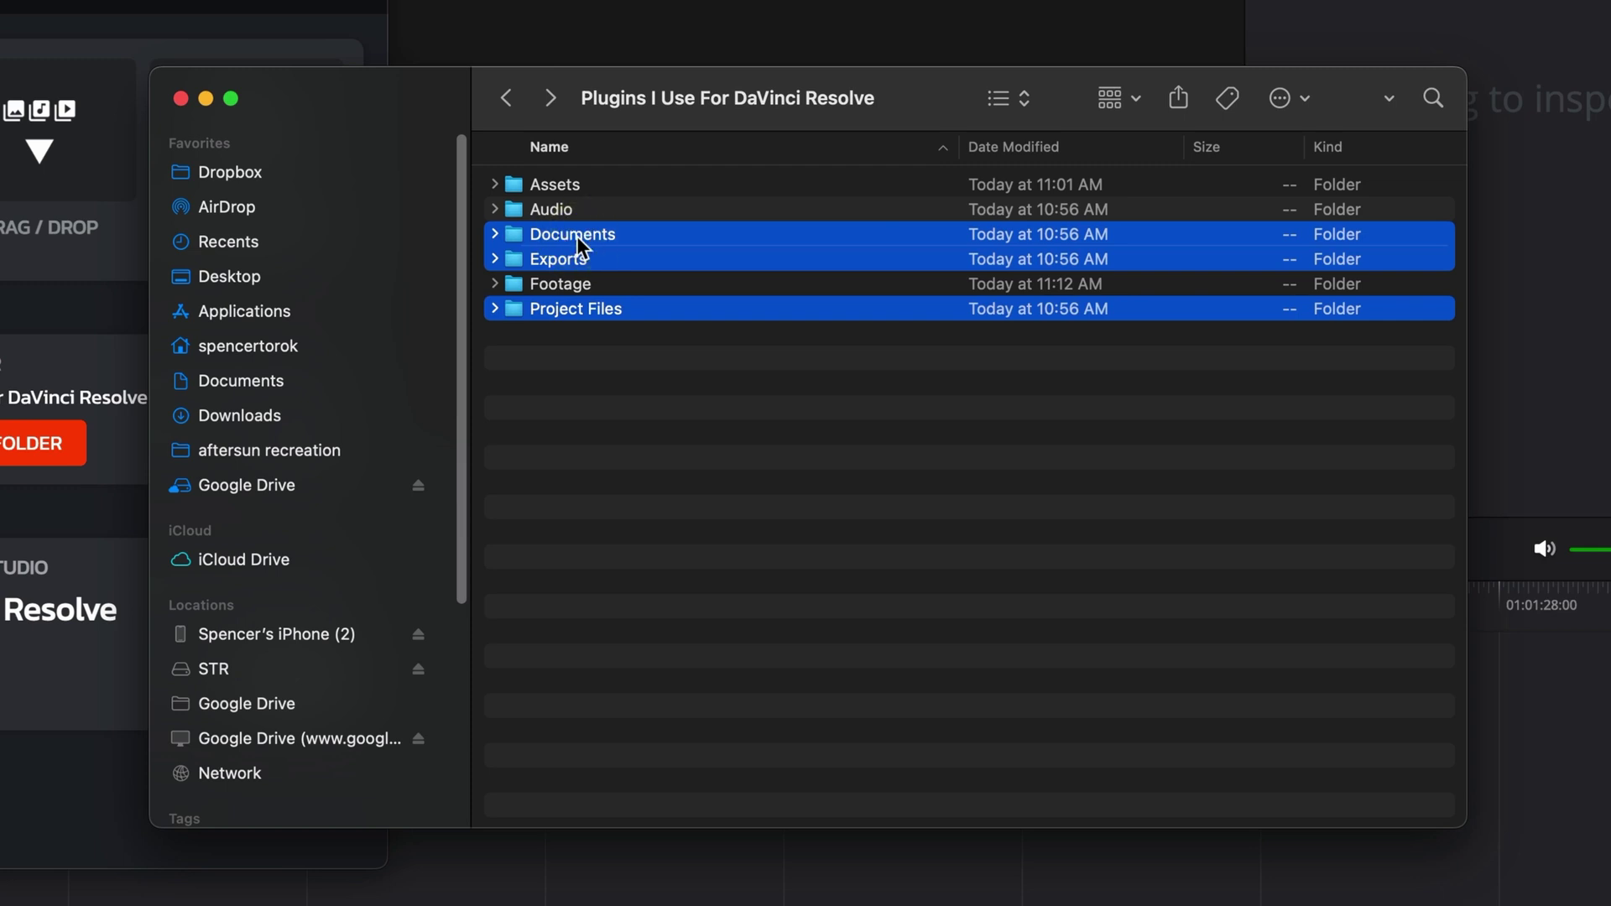
{"action": "left_click", "coordinate": [494, 209]}
{"action": "left_click", "coordinate": [563, 261], "text": "super"}
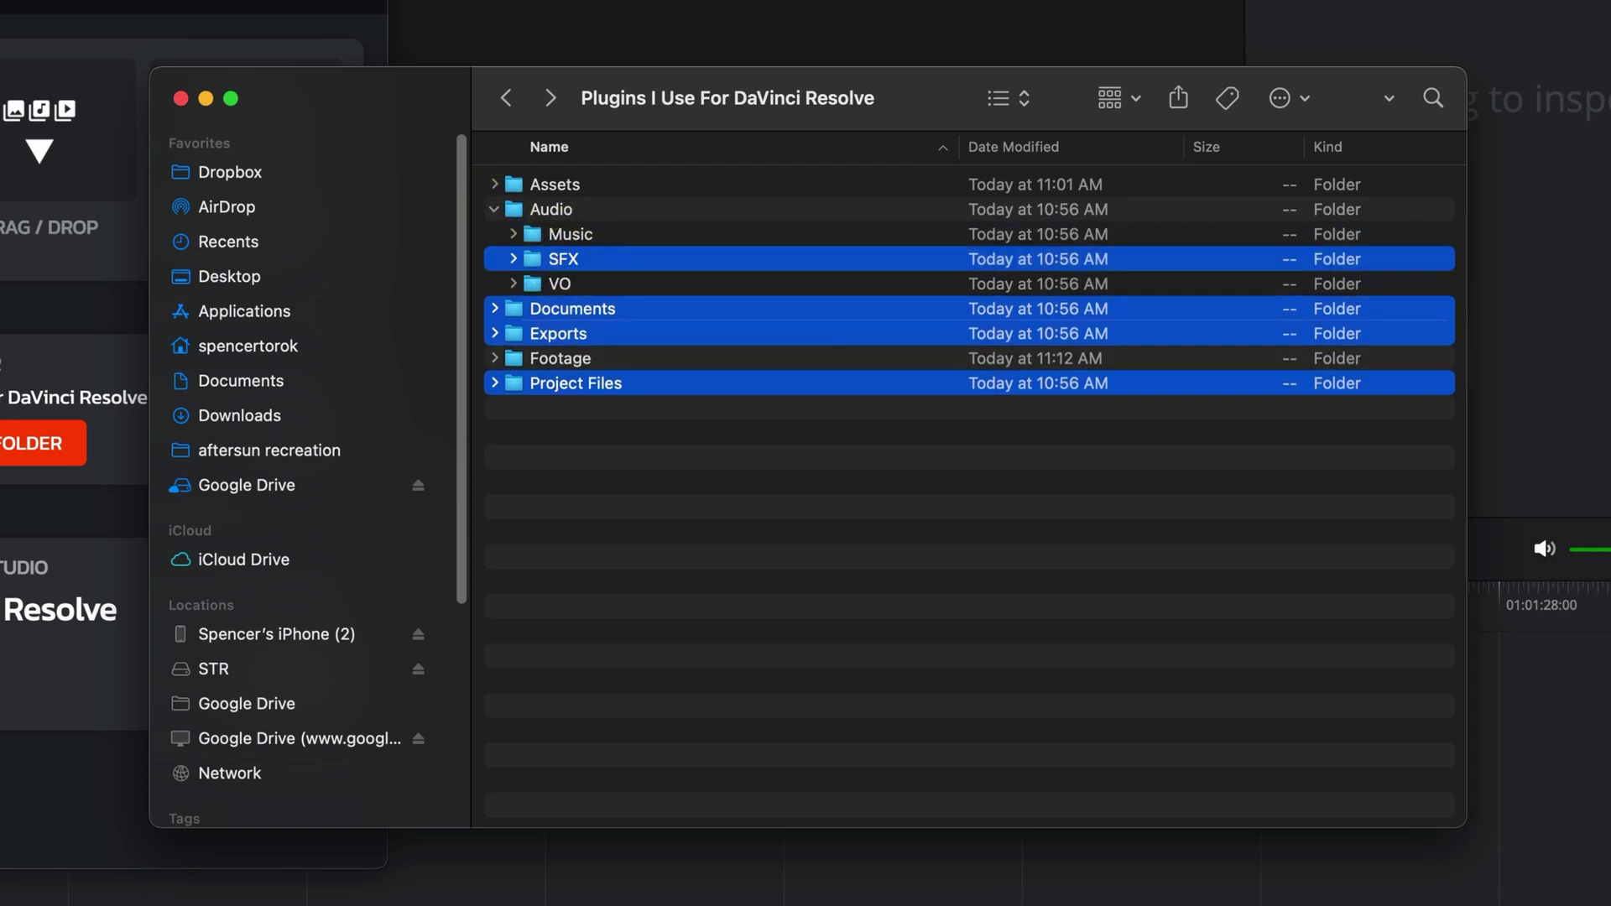
Enter 'proxy;SFX;Documents;Exports;Project Files' as folders excluded from sync and save the settings
{"action": "left_click", "coordinate": [134, 433]}
{"action": "left_click", "coordinate": [290, 452]}
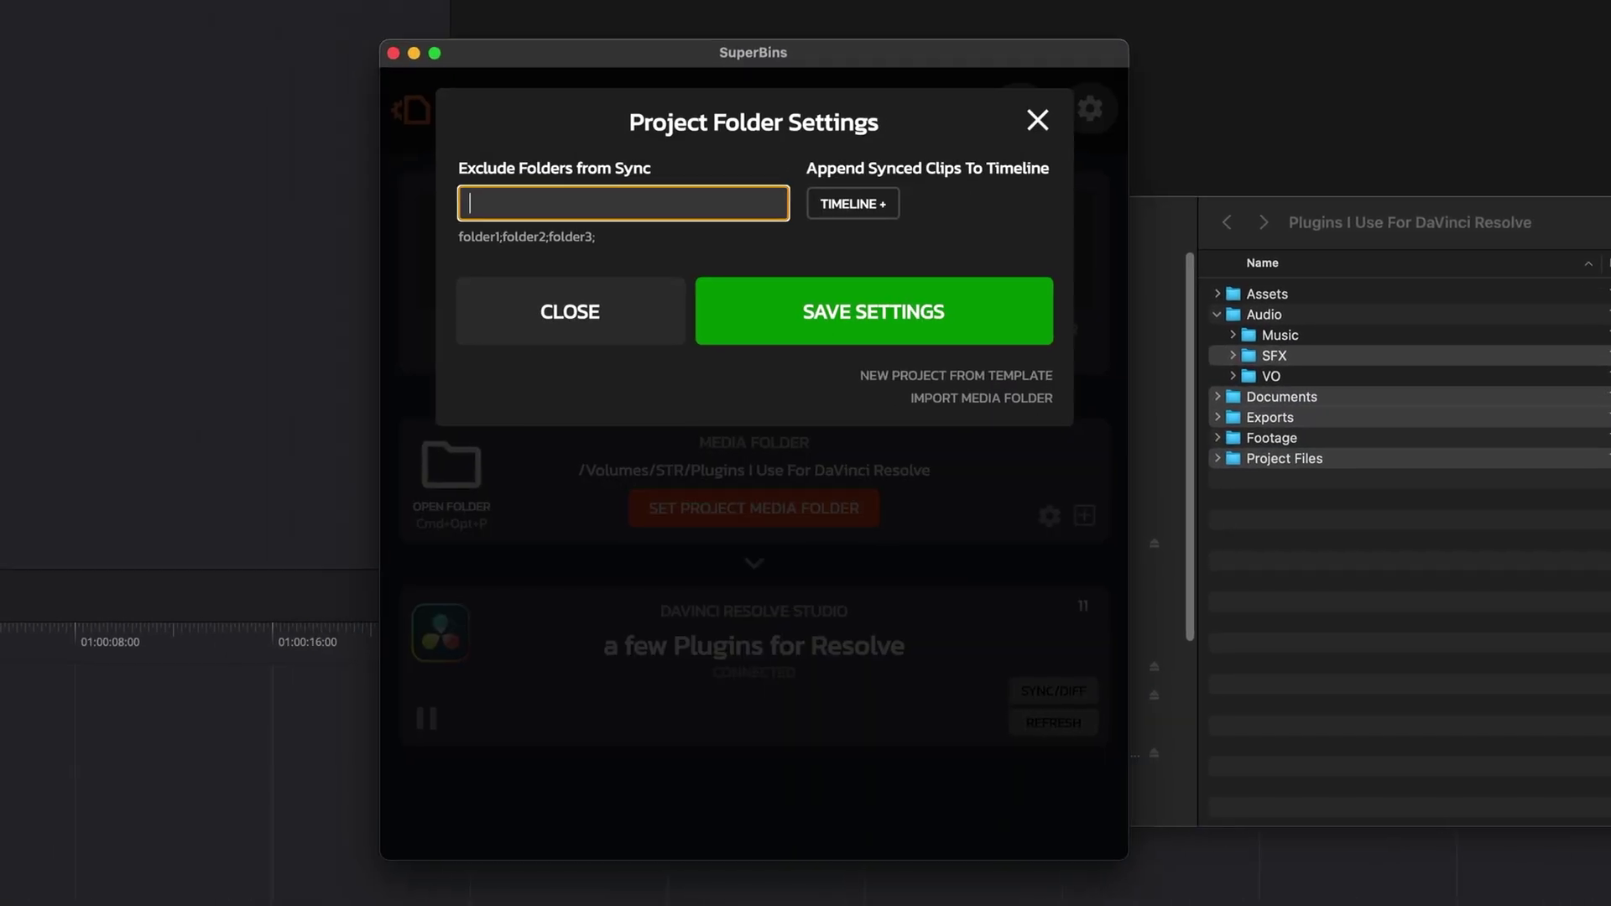
{"action": "type", "text": "proxy"}
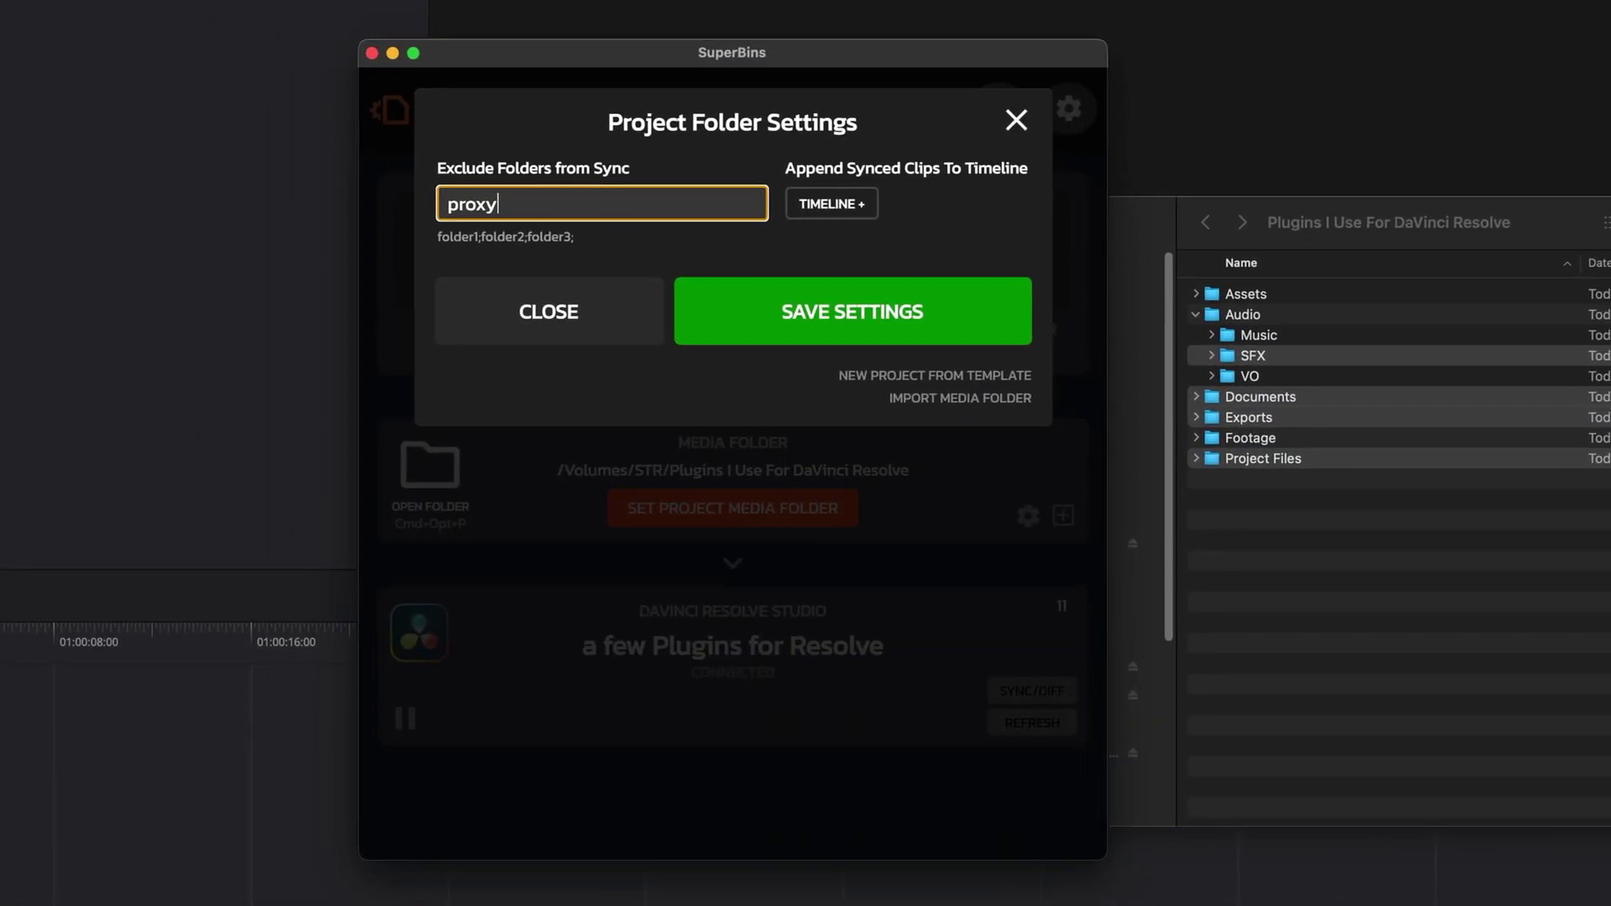
{"action": "type", "text": ";SFX;"}
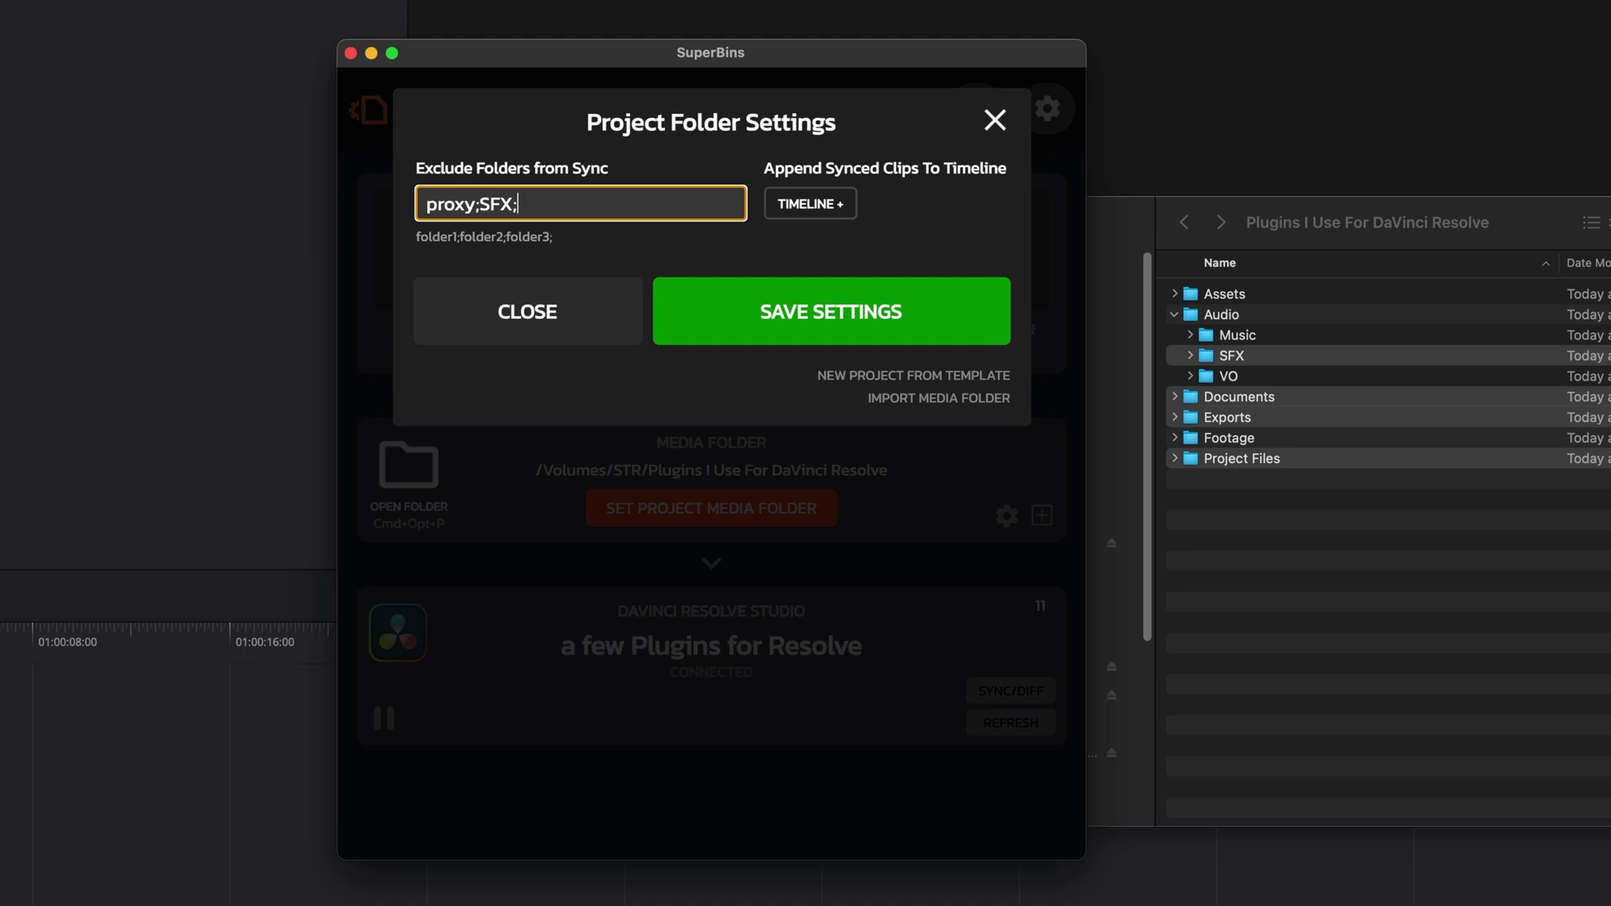
{"action": "type", "text": "Documents;Exp"}
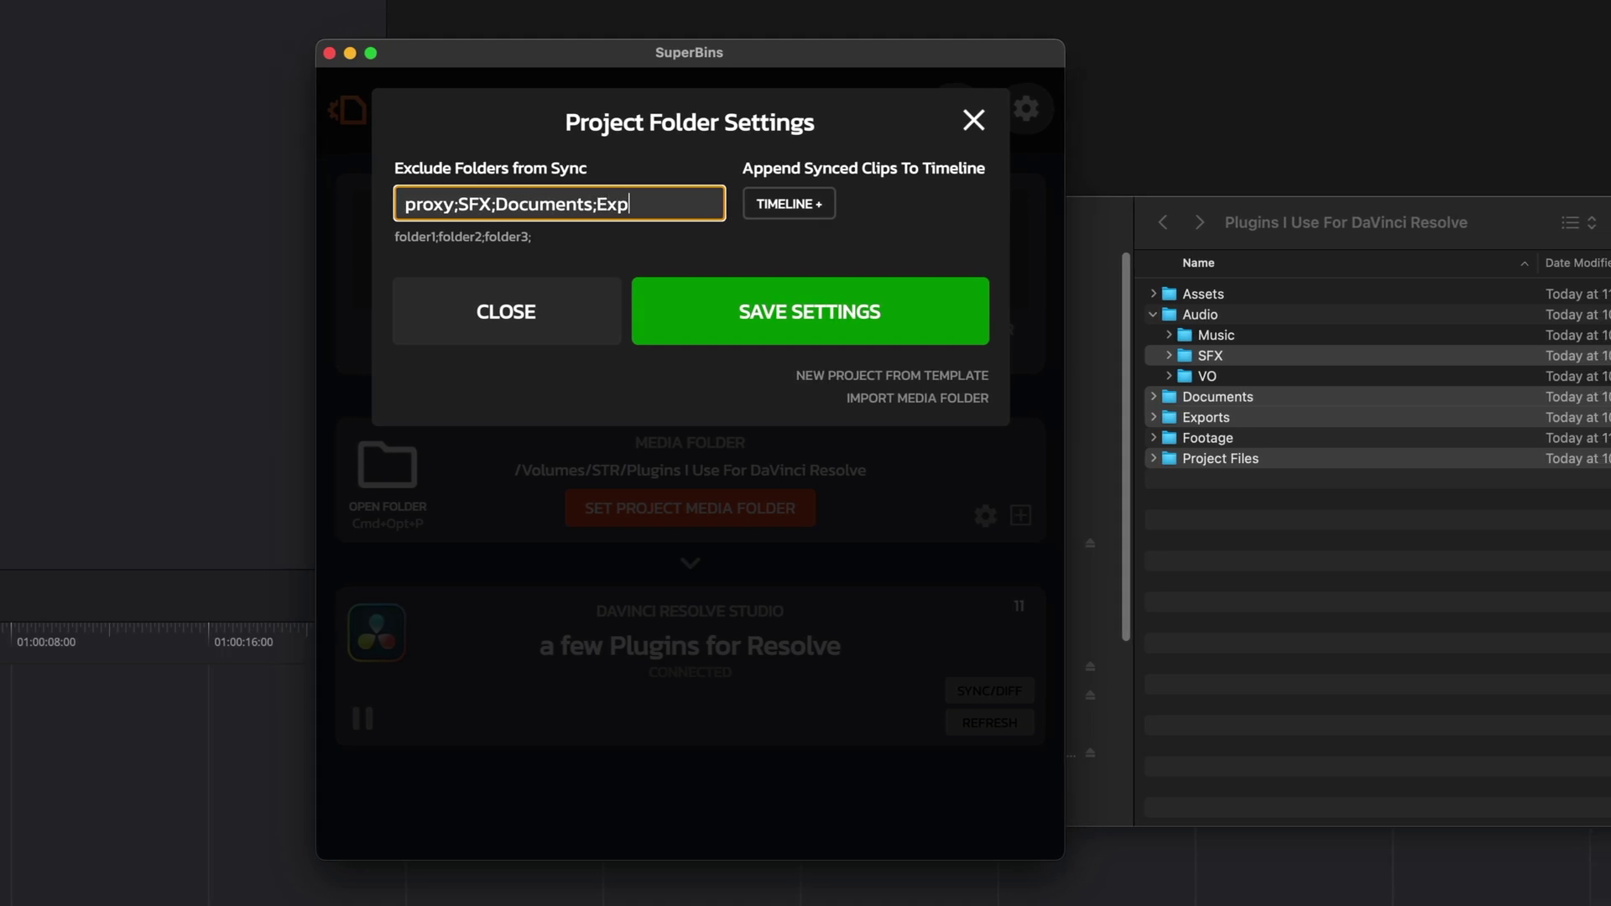
{"action": "type", "text": "orts;Pro"}
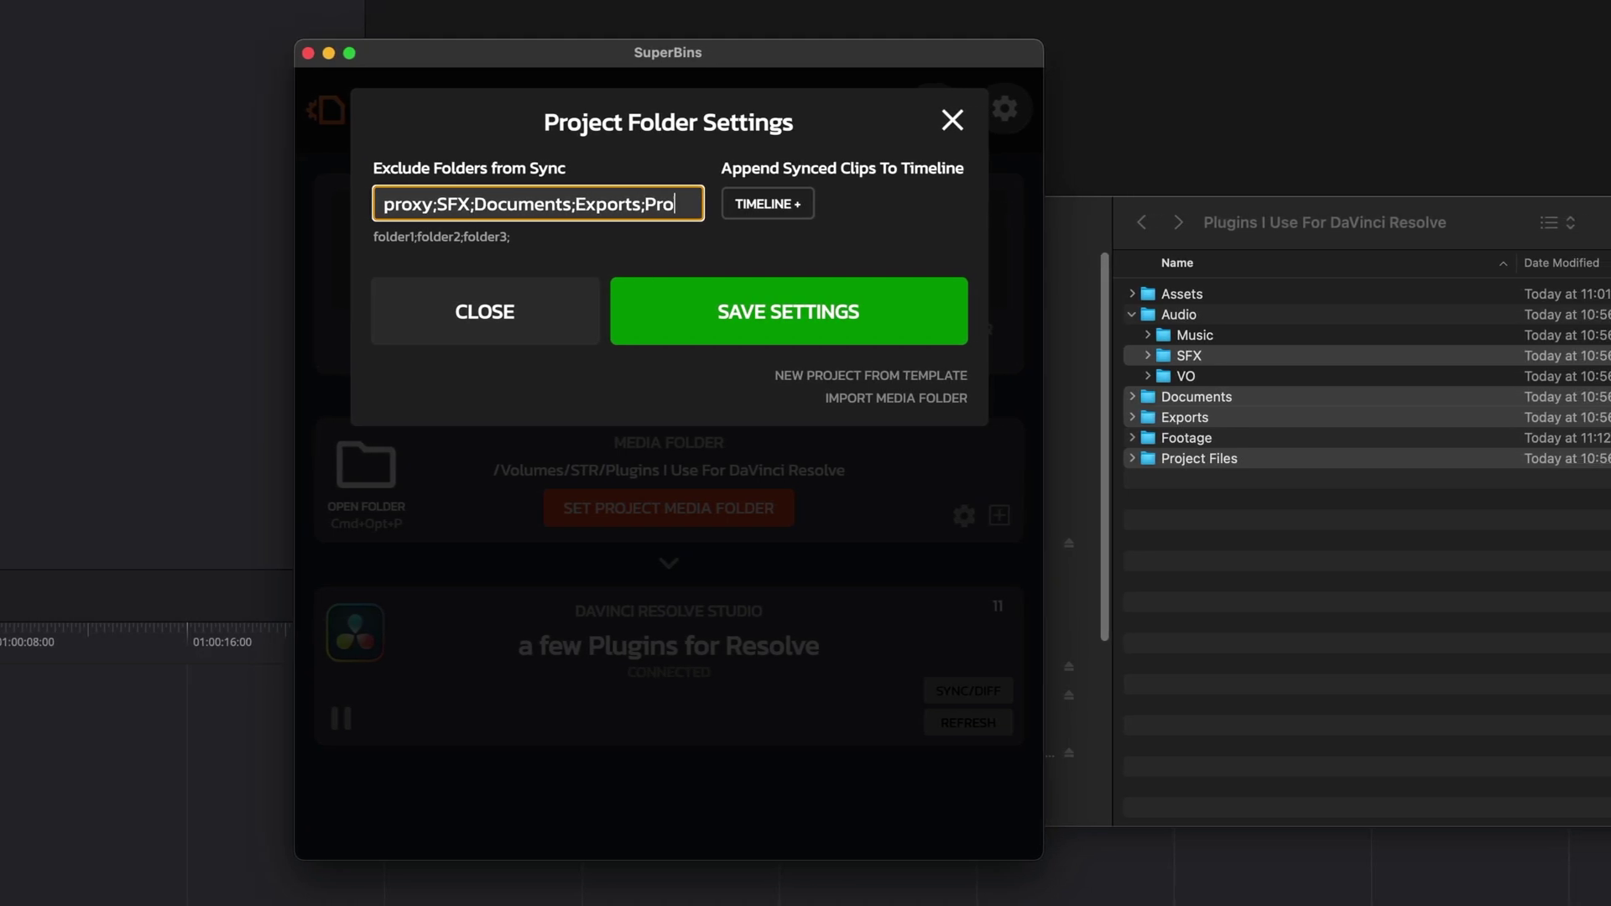
{"action": "type", "text": "ject Files"}
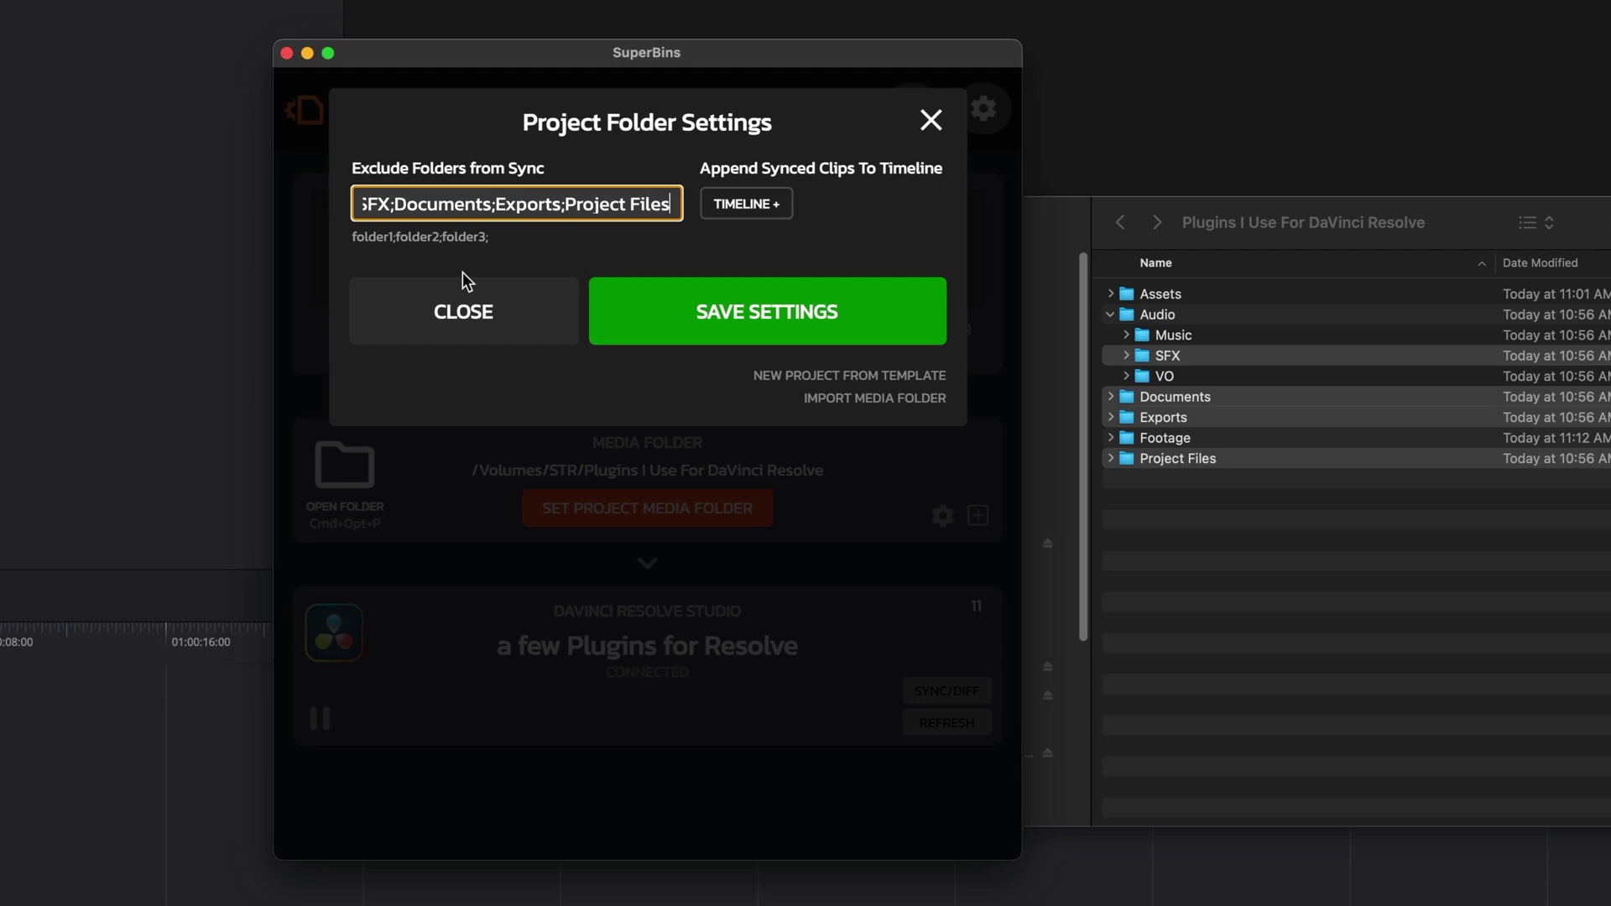
{"action": "left_click", "coordinate": [674, 334]}
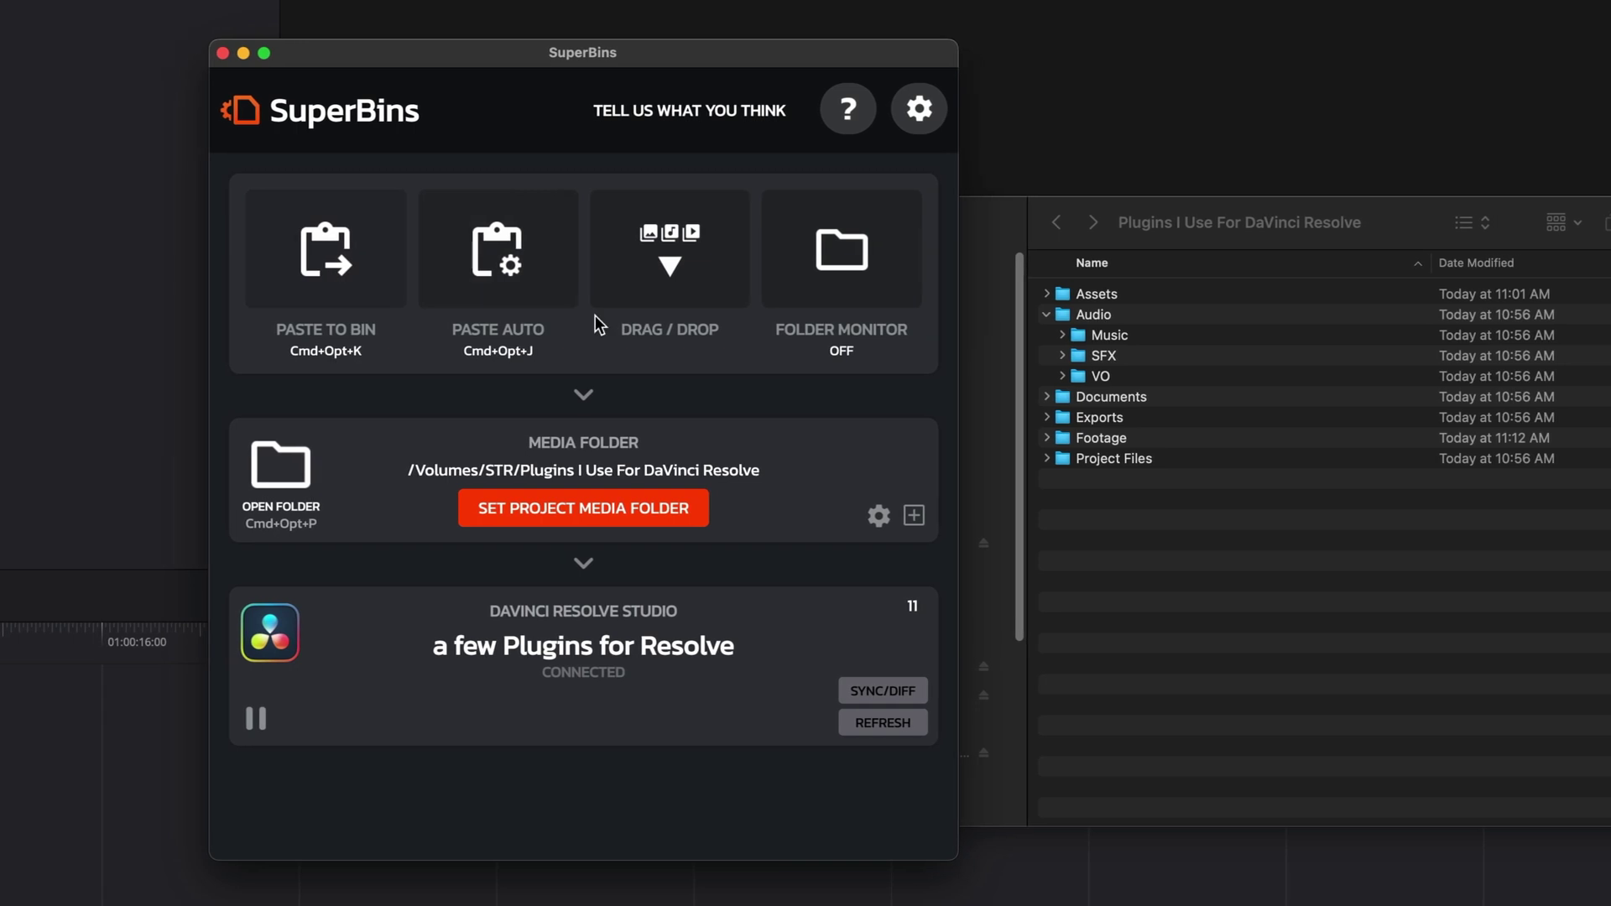
Set the Paste Auto Images Folder/Bin to Assets and save the settings
{"action": "left_click", "coordinate": [489, 285]}
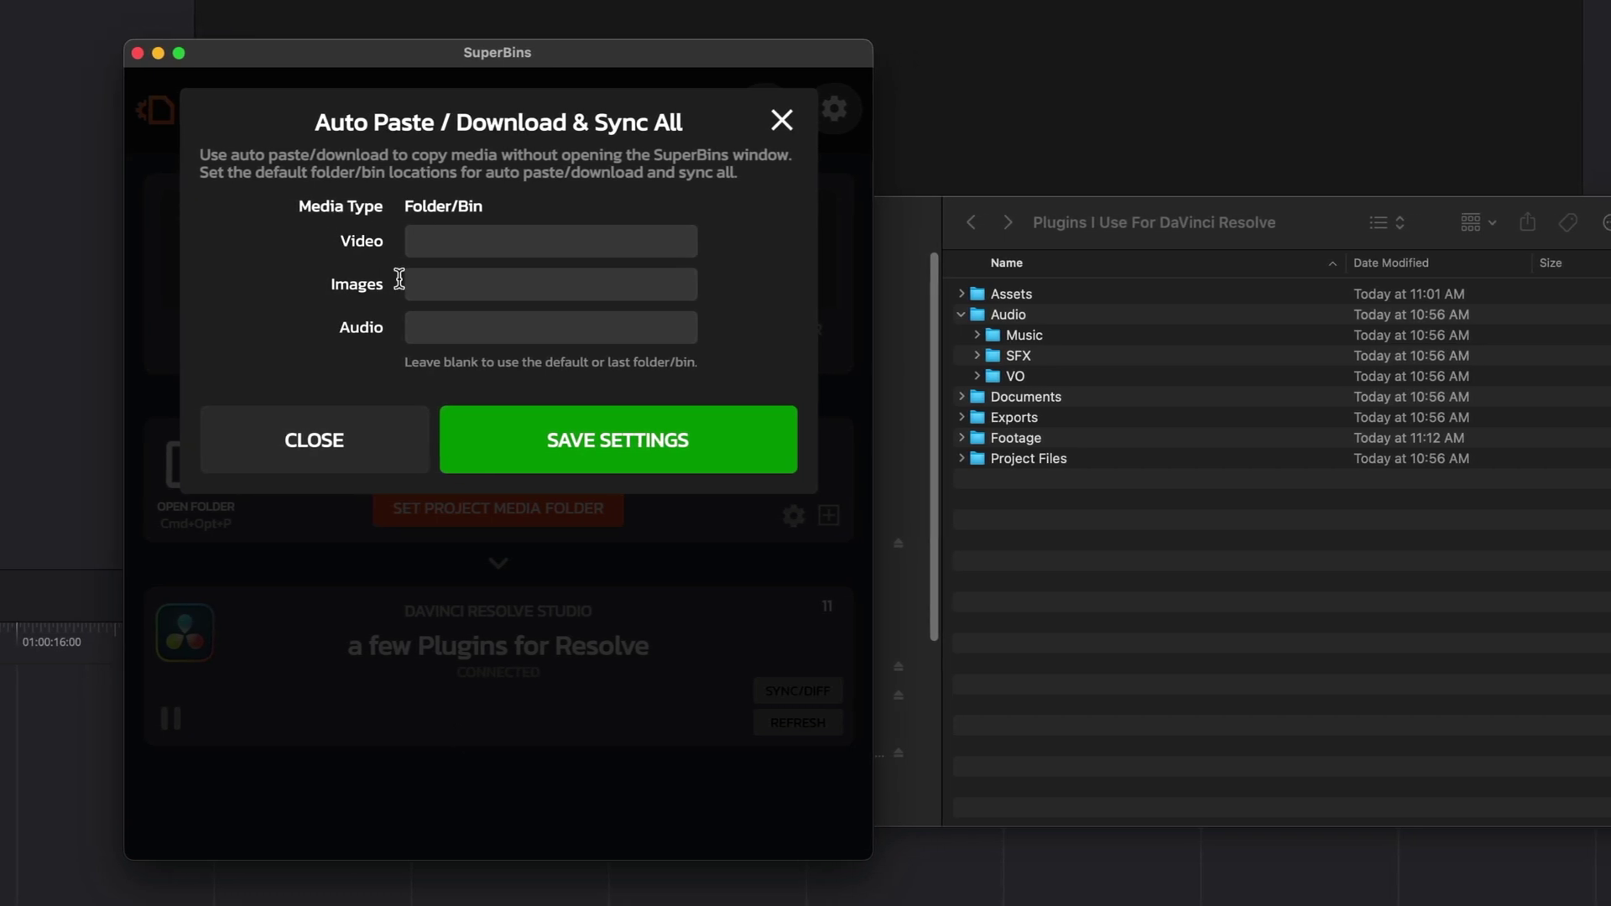
{"action": "left_click", "coordinate": [470, 284]}
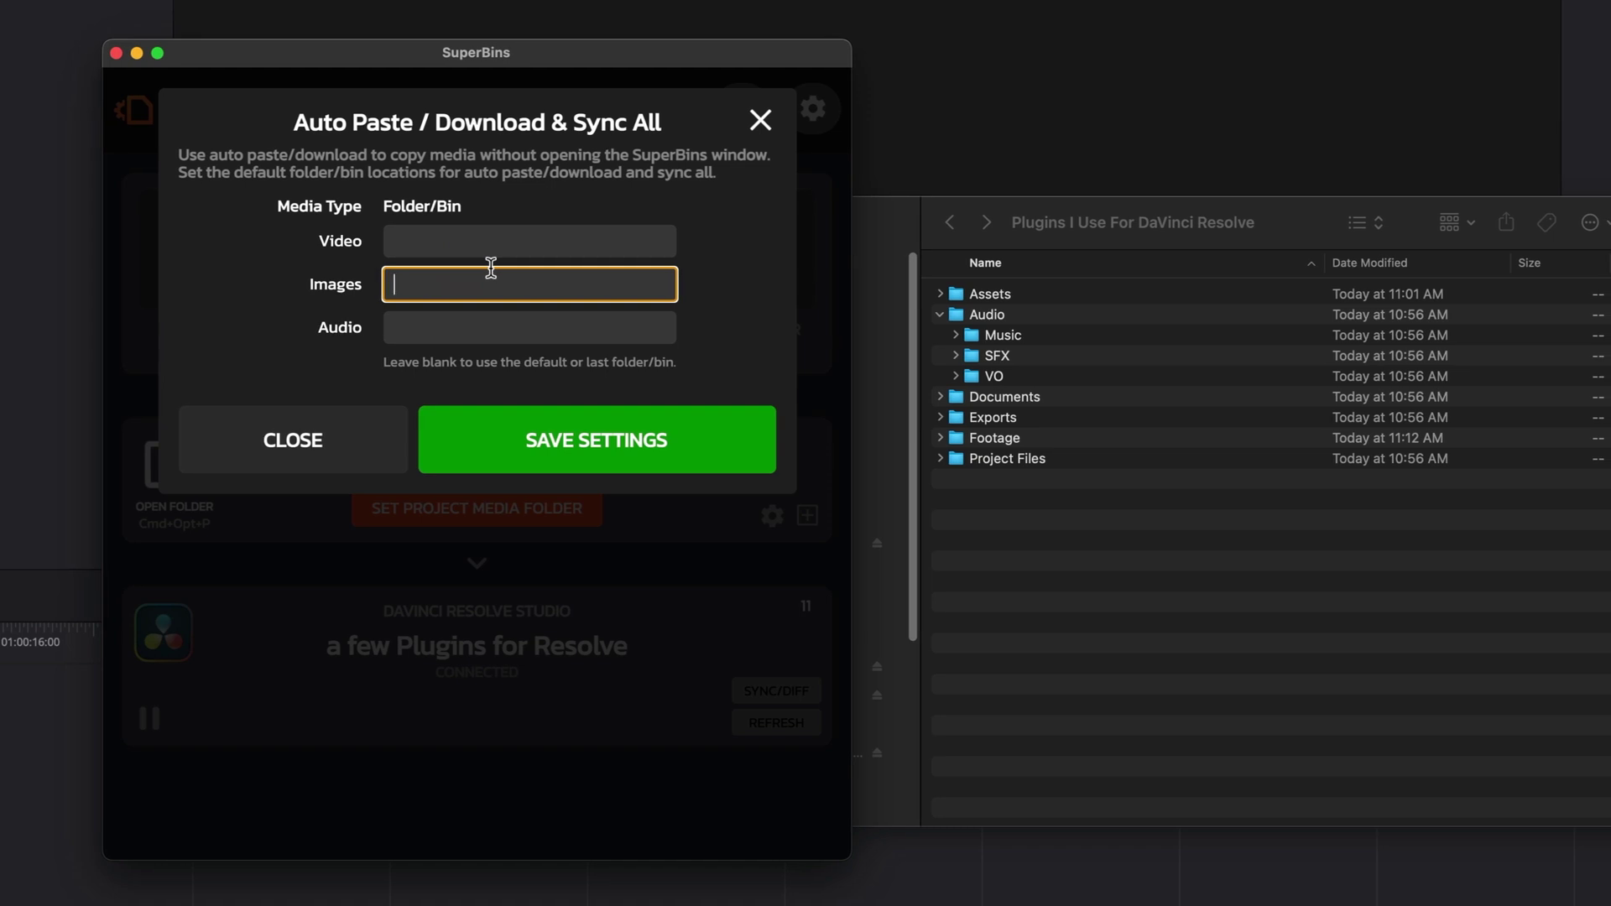
{"action": "type", "text": "Assets"}
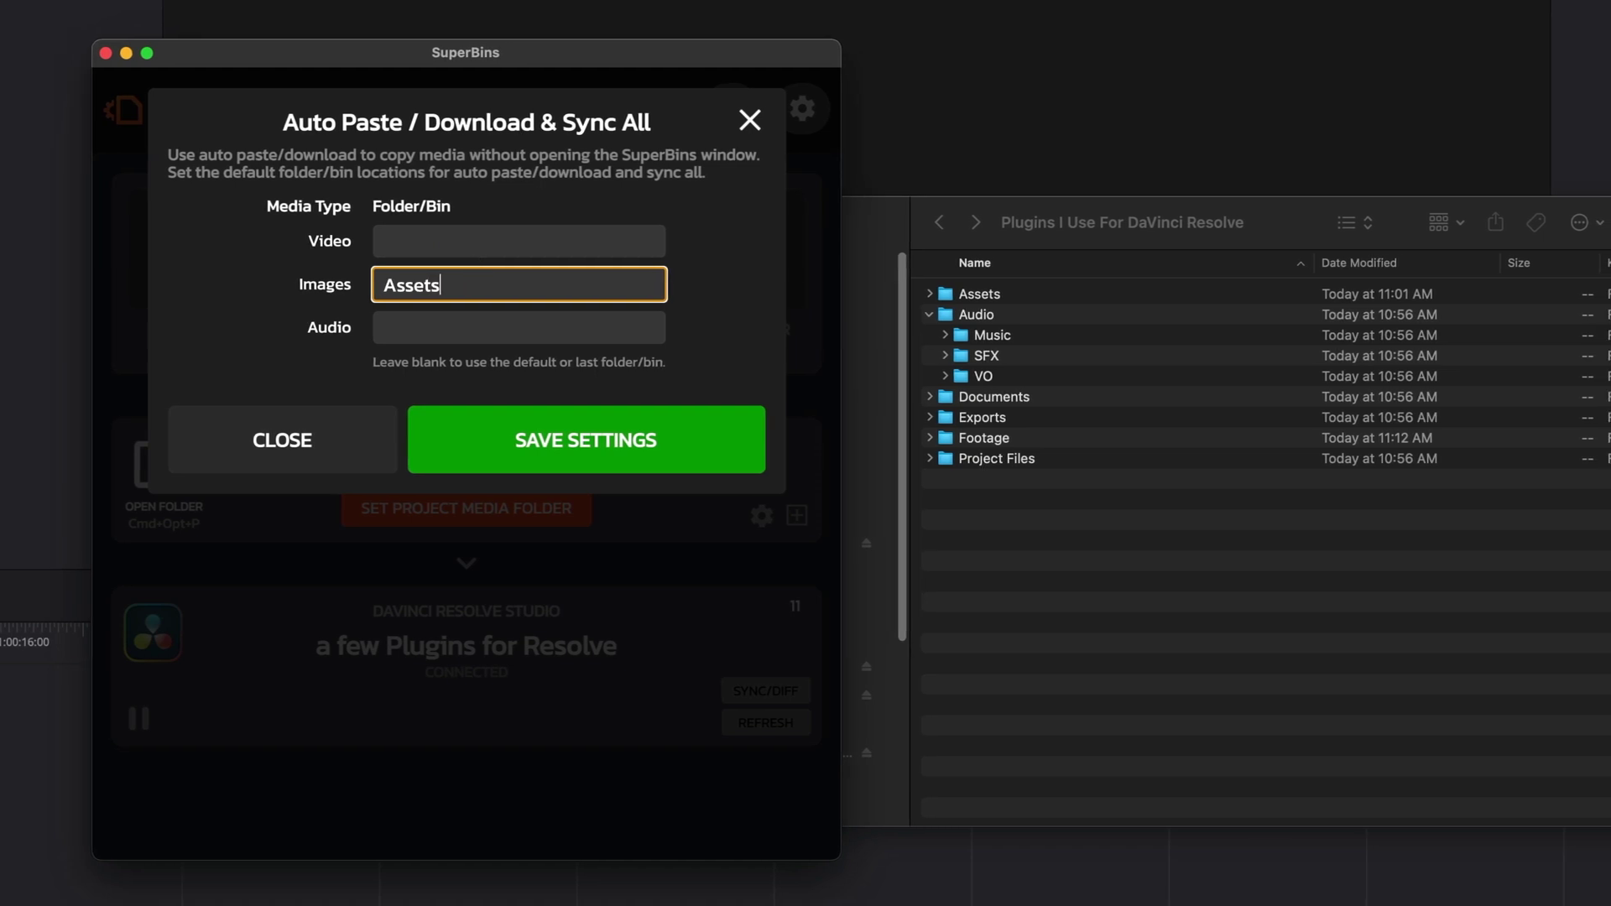
{"action": "left_click", "coordinate": [552, 464]}
Search Google for 'baby sloth' and copy the first large sloth image
{"action": "key", "text": "cmd+Tab"}
{"action": "left_click", "coordinate": [770, 12]}
{"action": "type", "text": "baby s"}
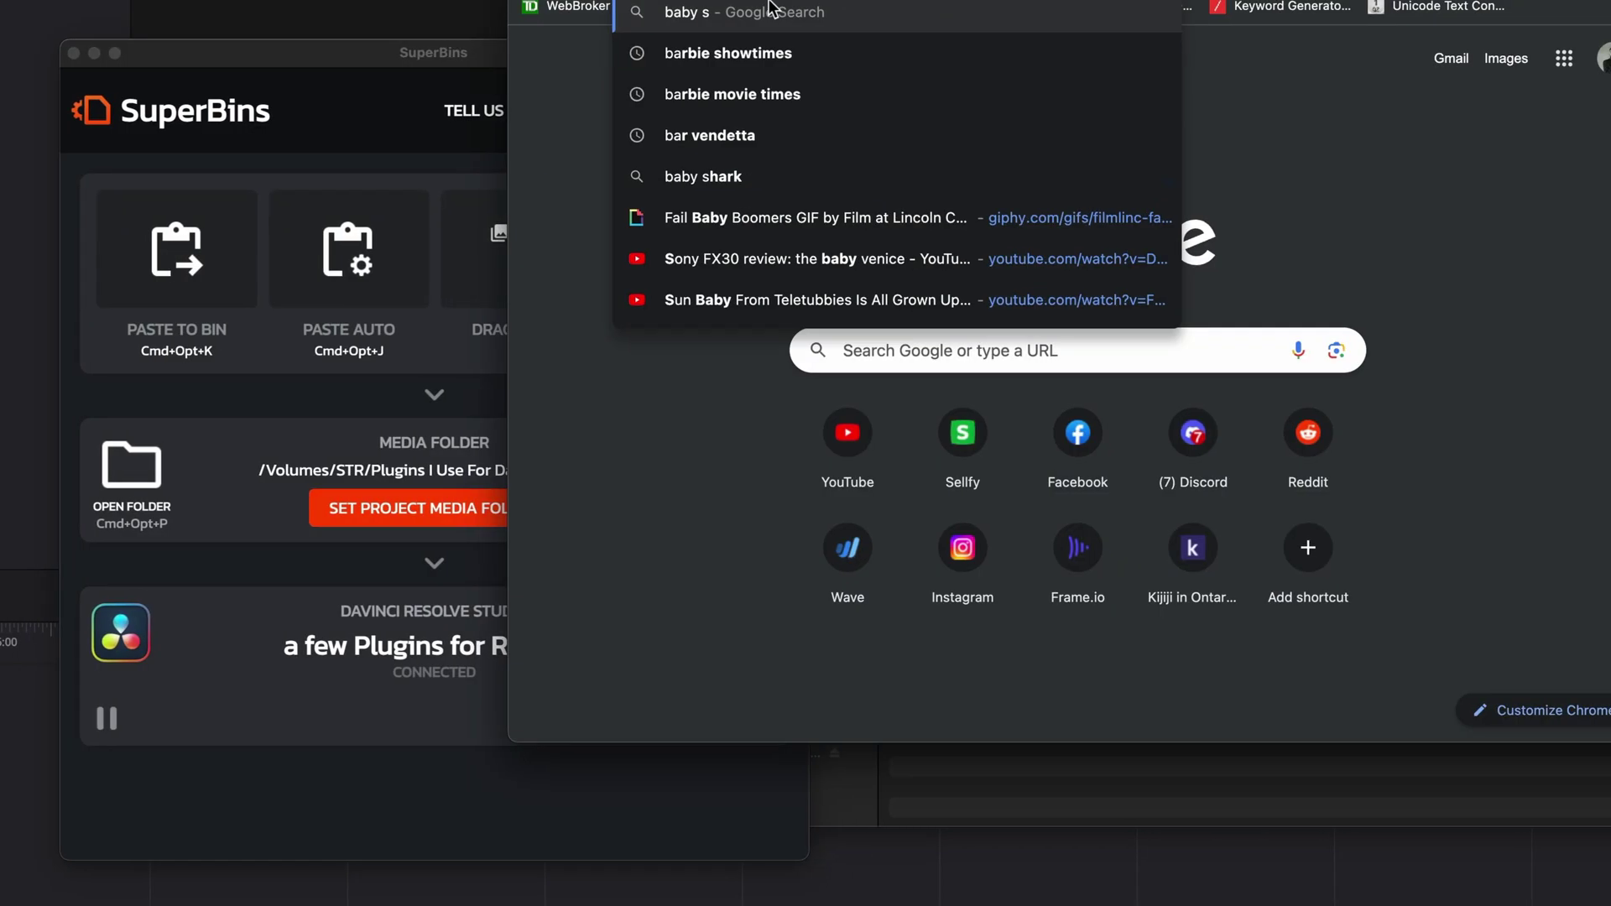
{"action": "type", "text": "loth"}
{"action": "key", "text": "Return"}
{"action": "left_click", "coordinate": [682, 270]}
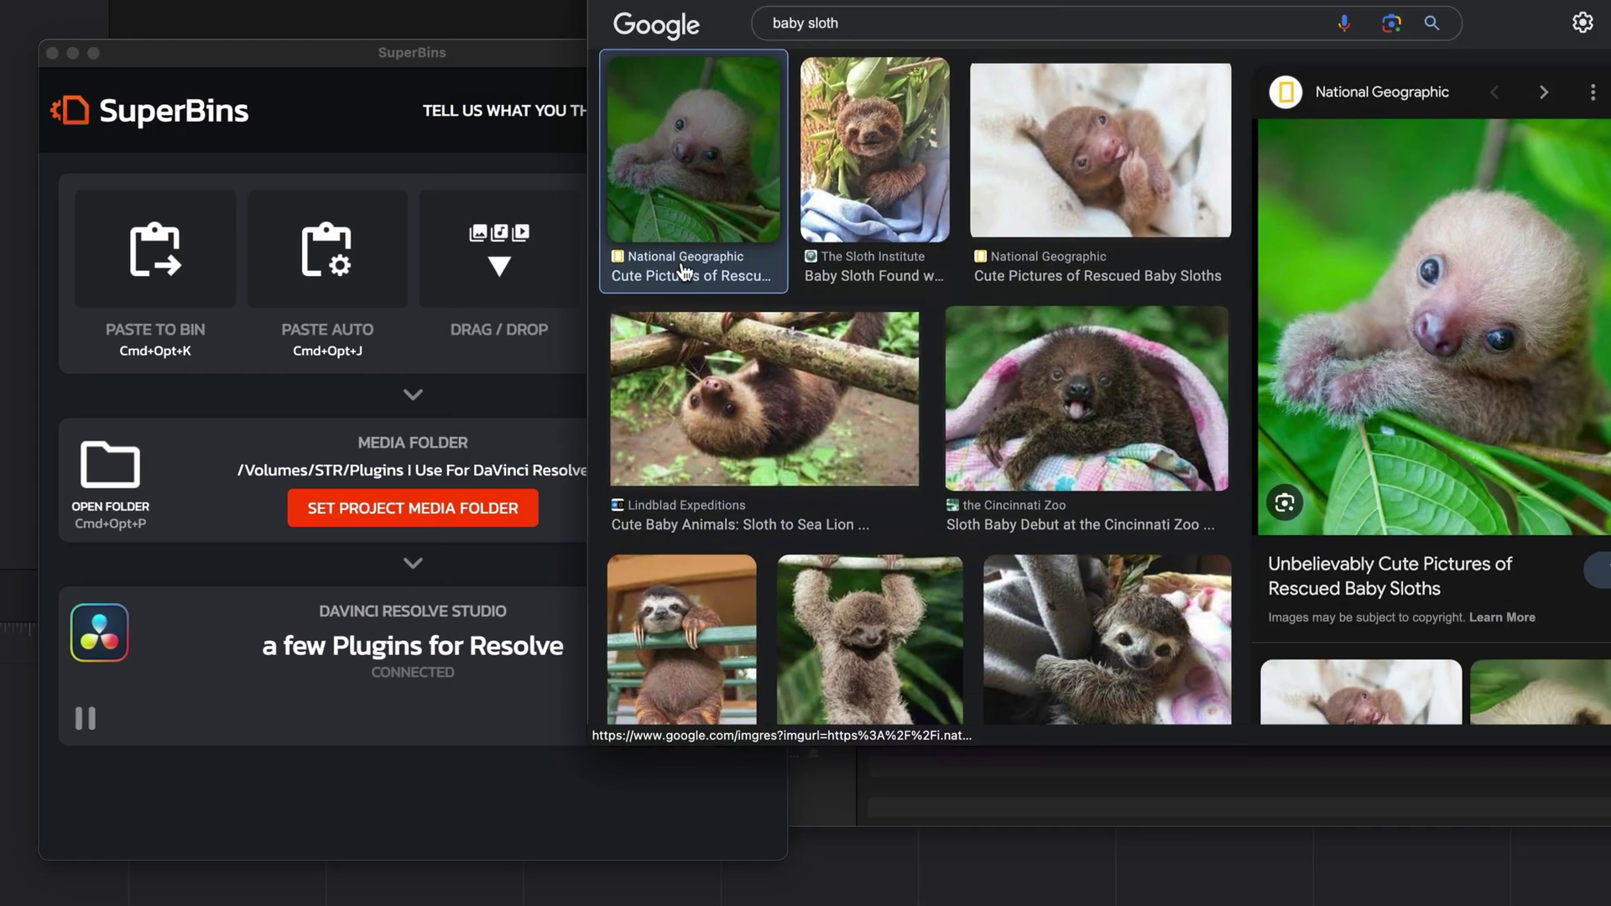
{"action": "right_click", "coordinate": [1348, 321]}
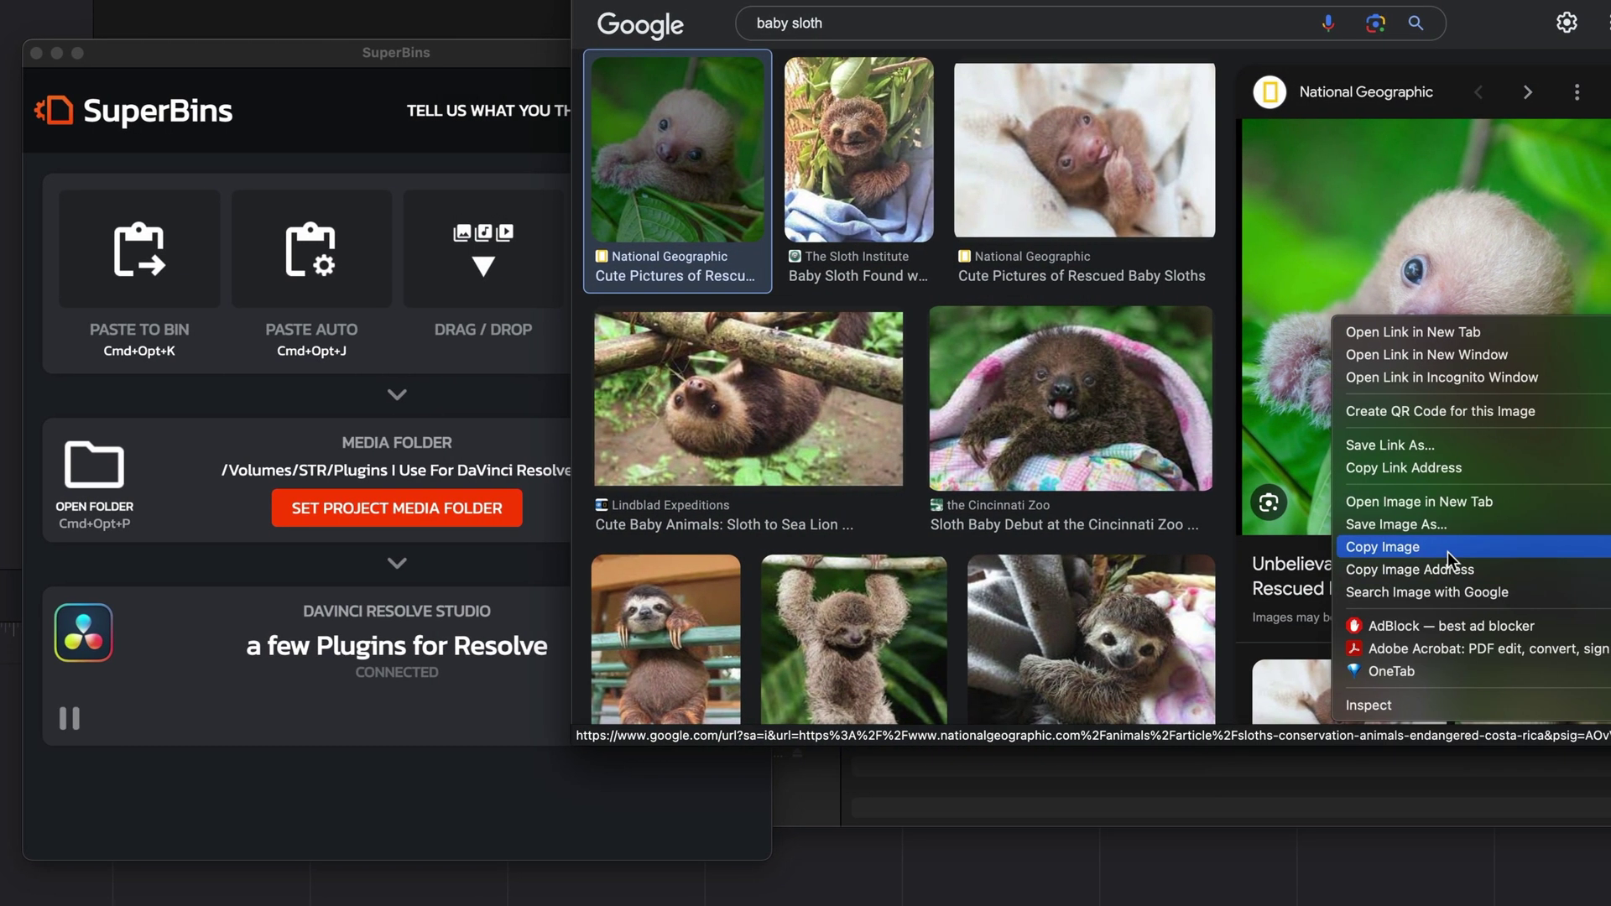
{"action": "left_click", "coordinate": [1448, 547]}
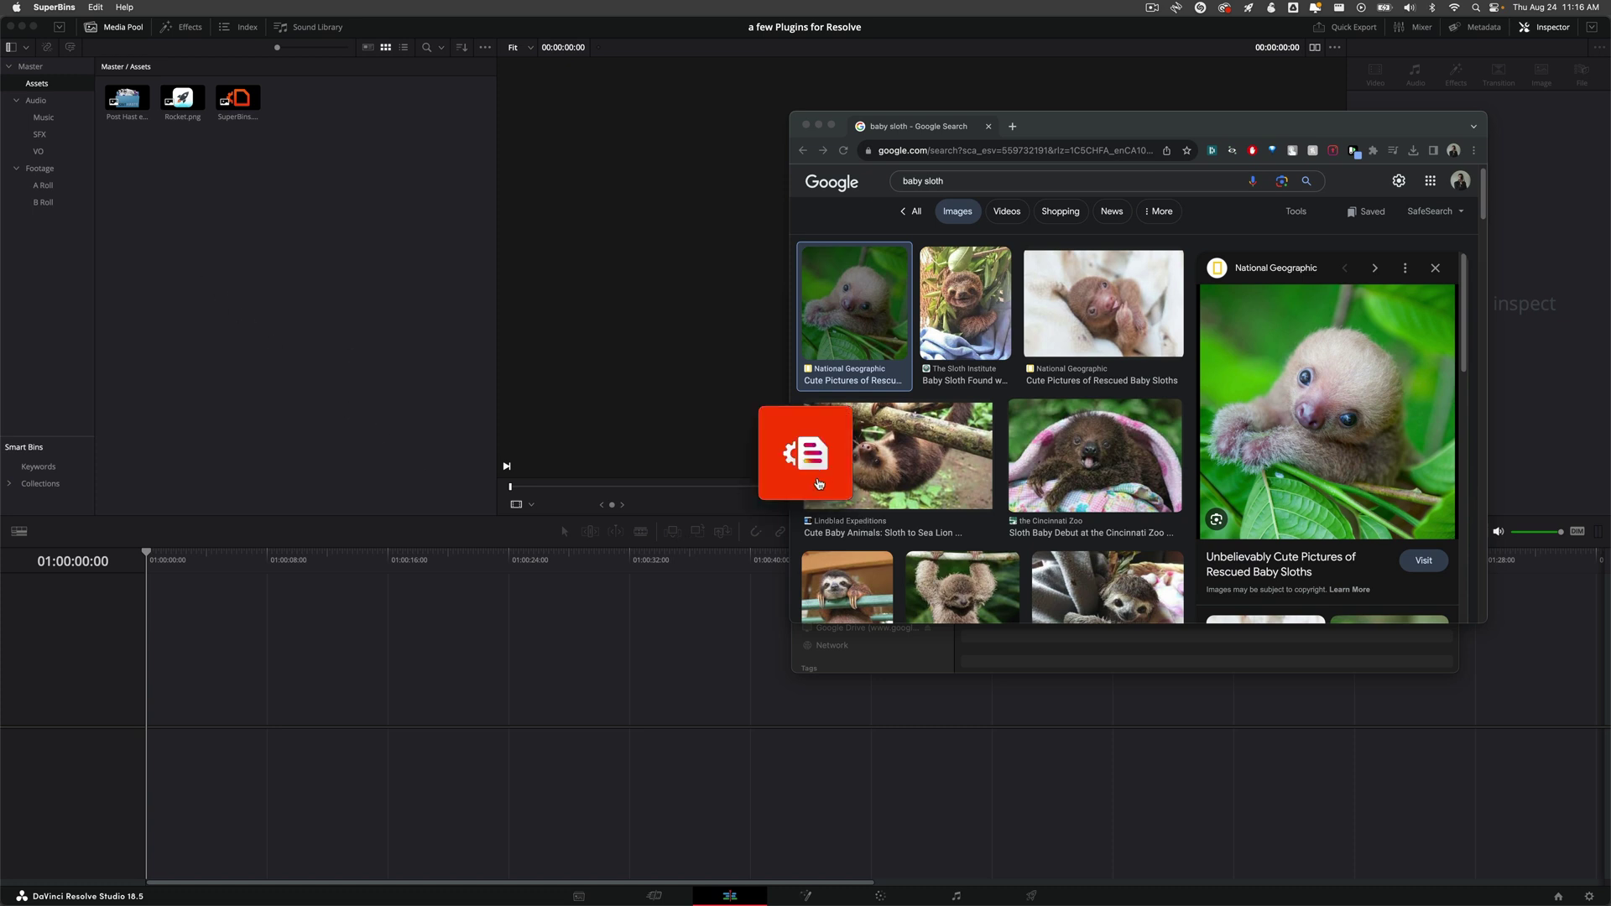
Paste the sloth image into Resolve as clipboard-image and reveal that file in Finder
{"action": "left_click", "coordinate": [818, 484]}
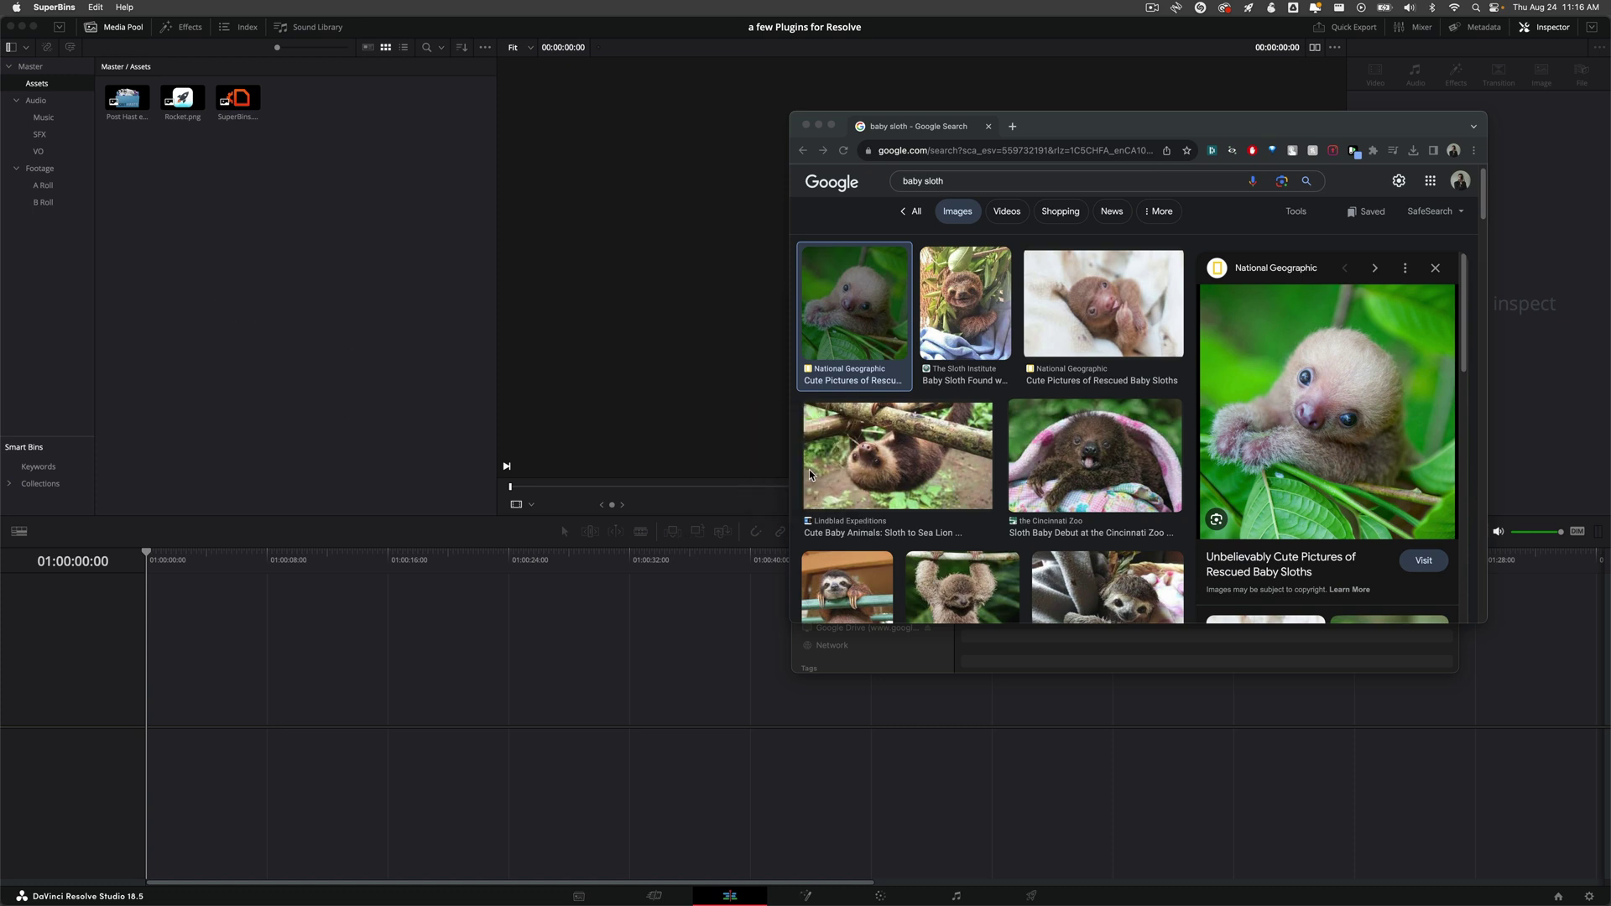
{"action": "left_click", "coordinate": [175, 175]}
{"action": "key", "text": "super+v"}
{"action": "left_click", "coordinate": [128, 98]}
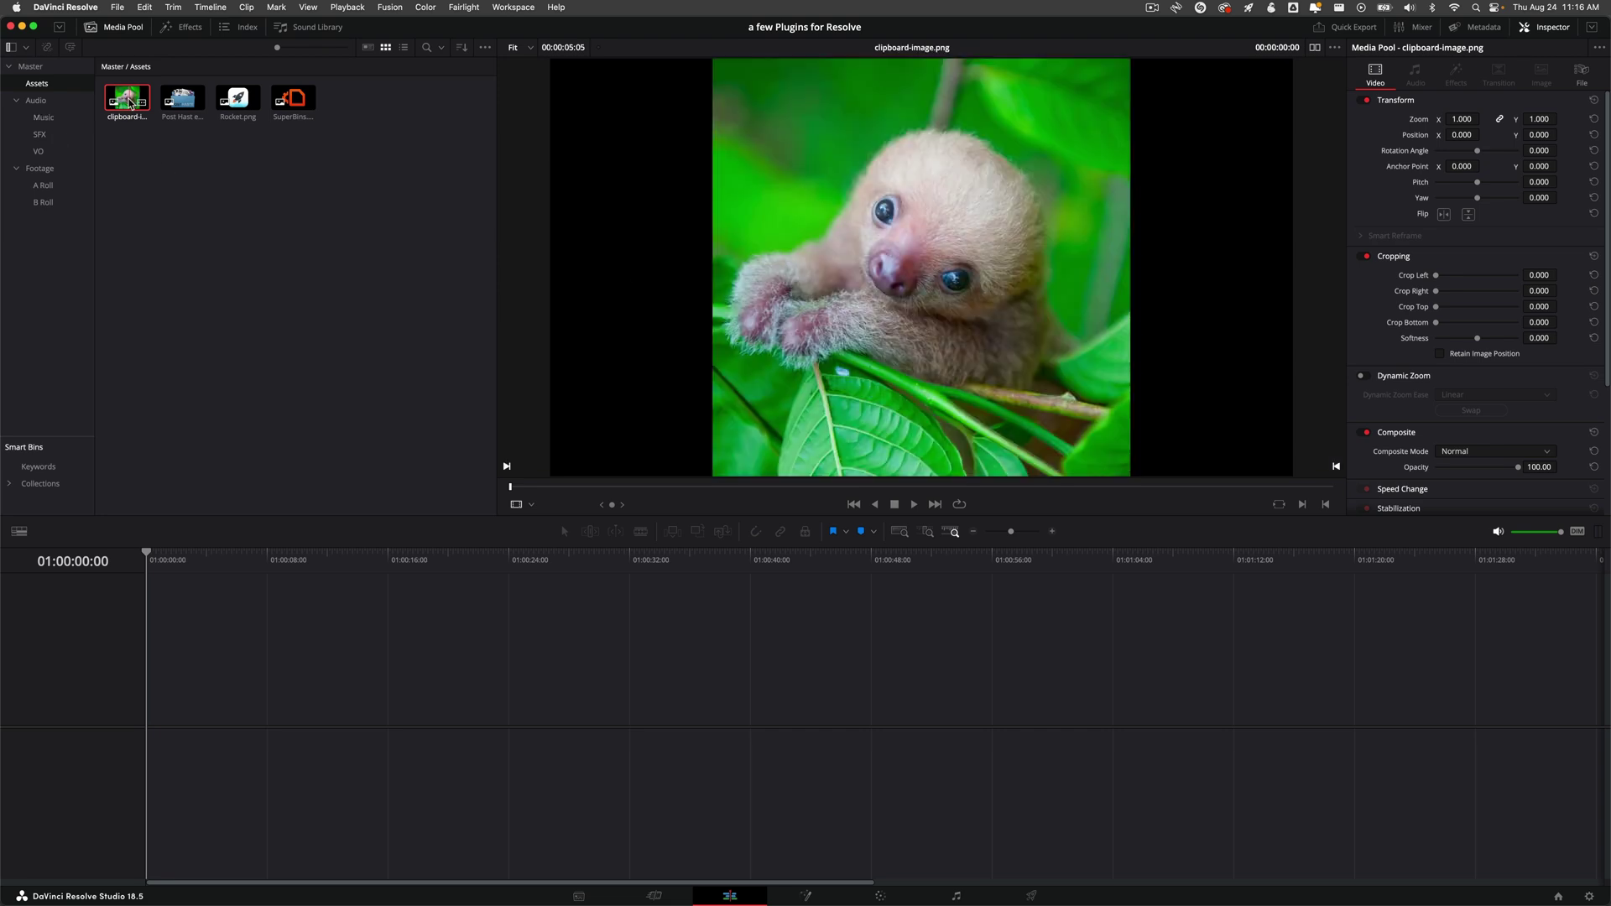
{"action": "right_click", "coordinate": [130, 102]}
{"action": "left_click", "coordinate": [190, 554]}
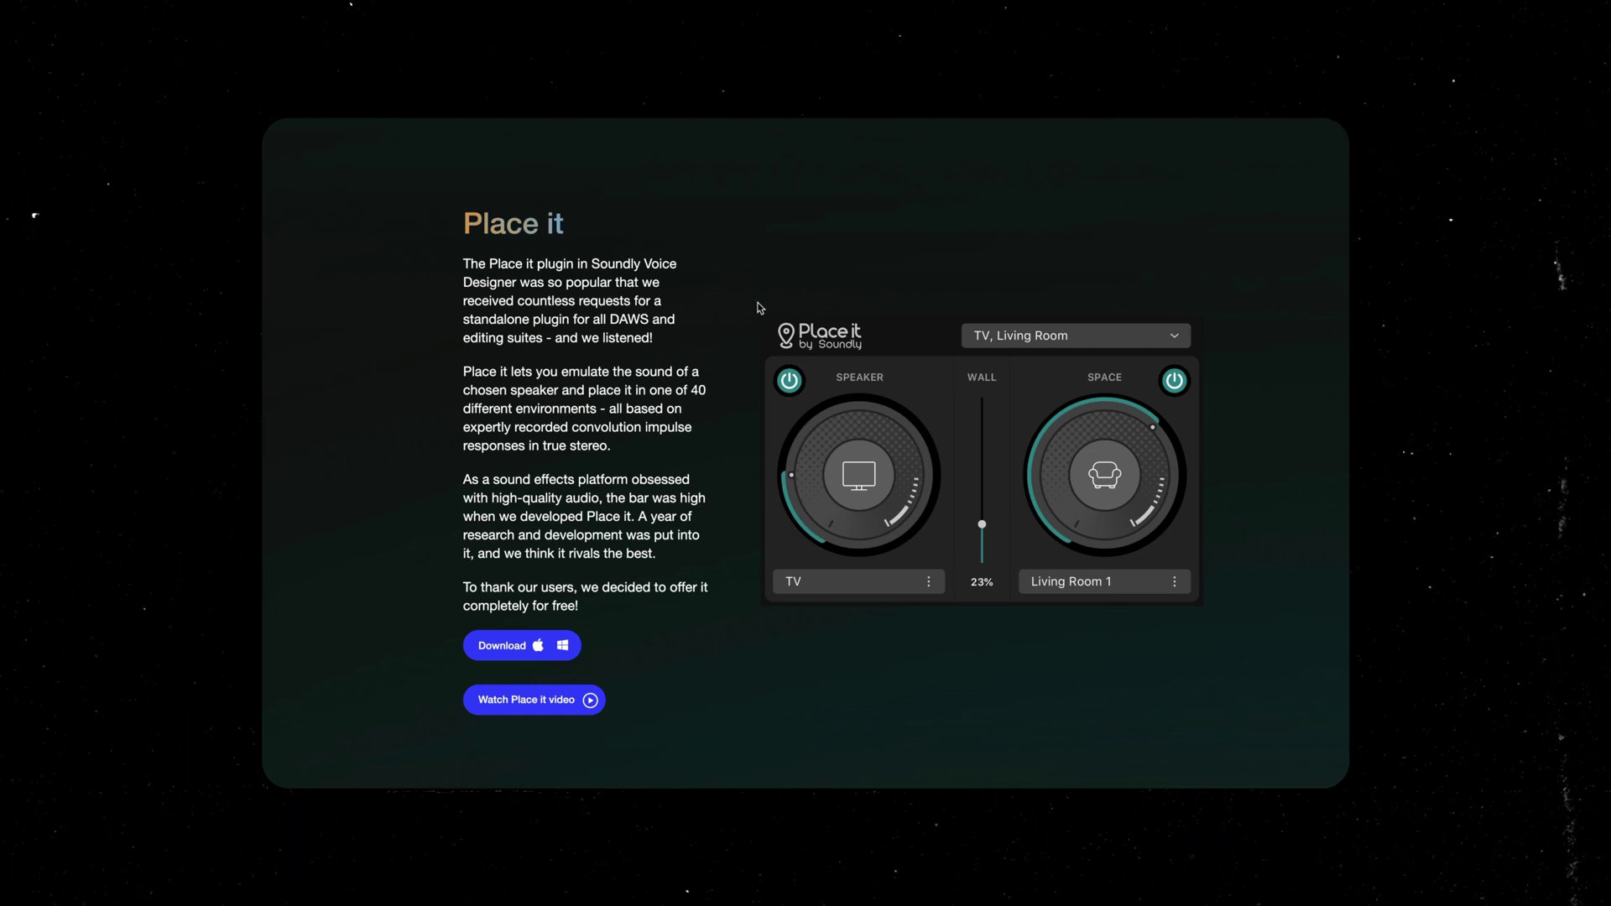
Play the Ships-v2 timeline, replay from about three seconds, and park the playhead near 01:00:04:10
{"action": "key", "text": "space"}
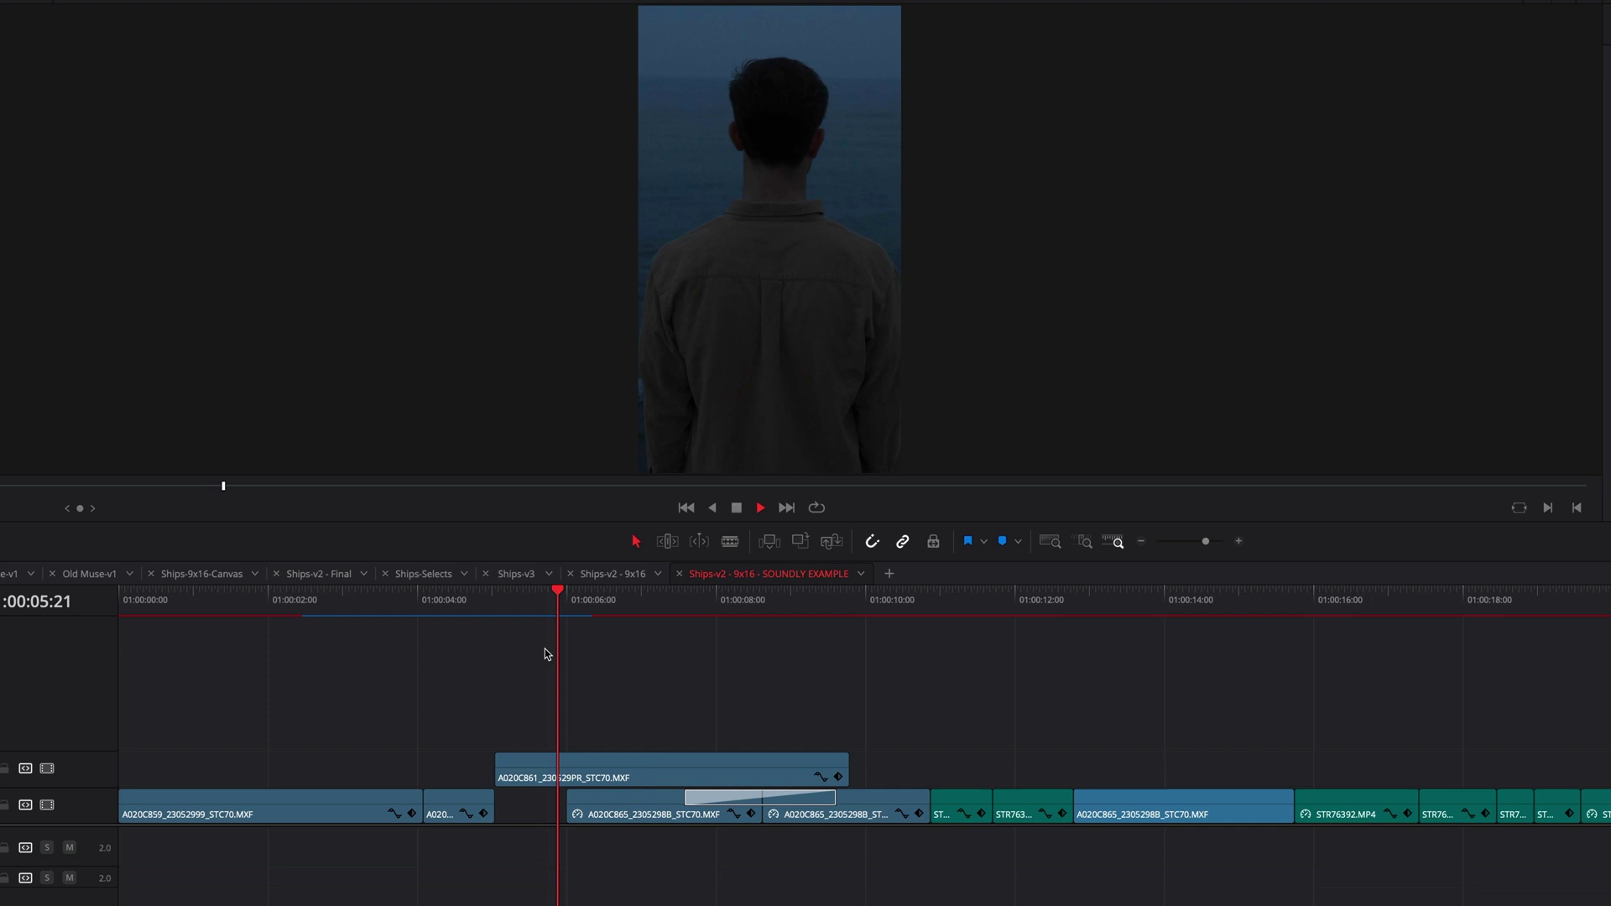
{"action": "left_click_drag", "start_coordinate": [418, 615], "coordinate": [402, 623]}
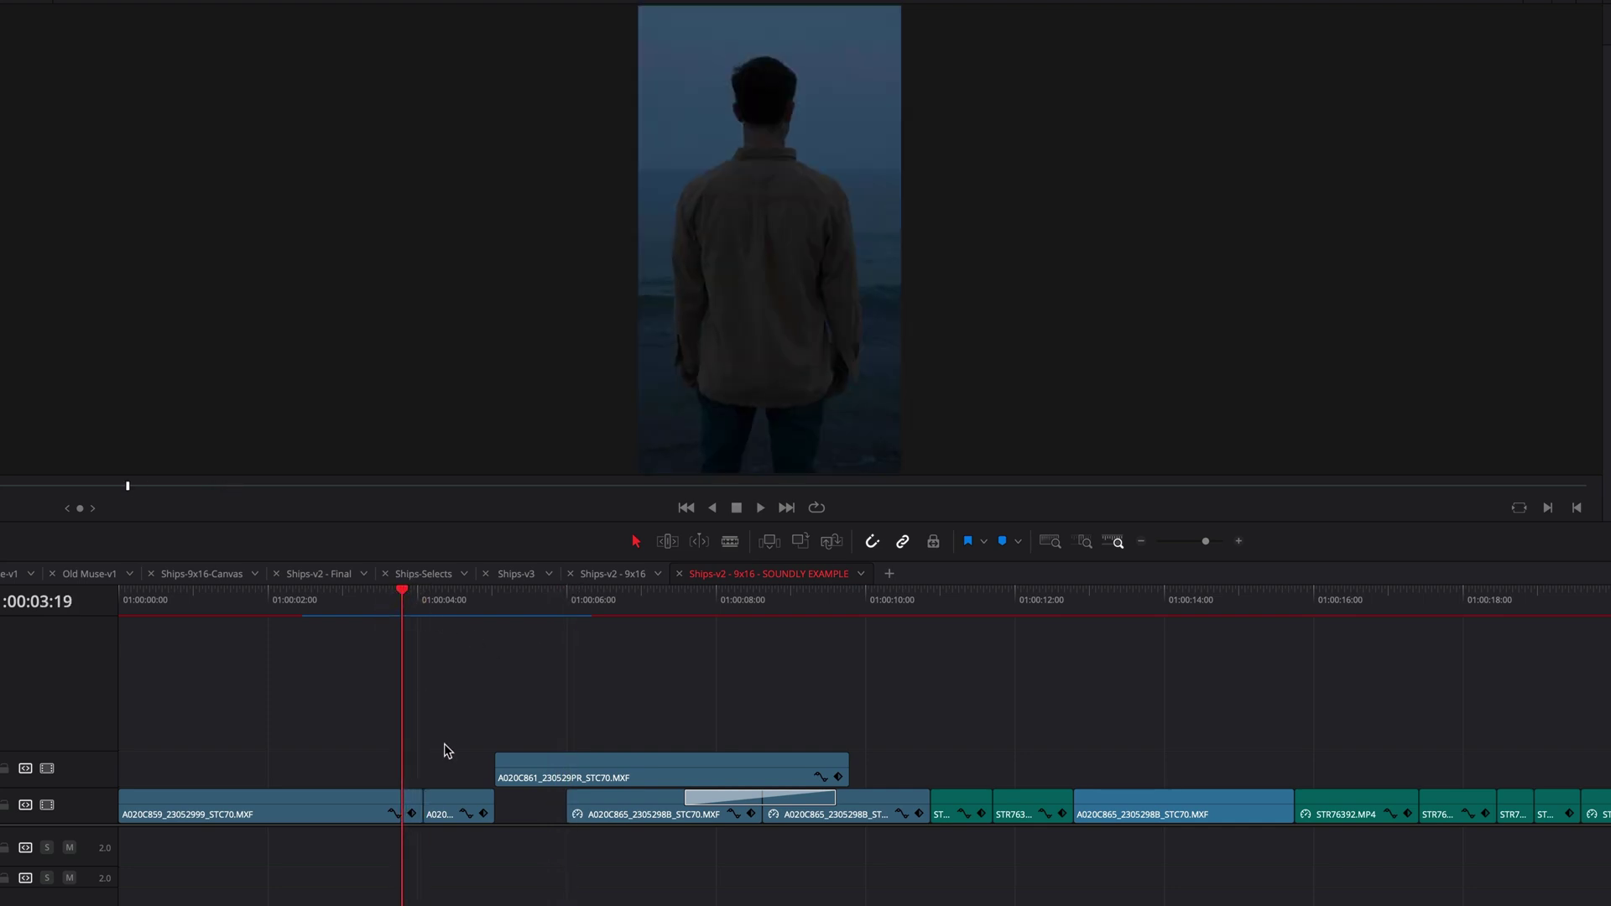
{"action": "key", "text": "space"}
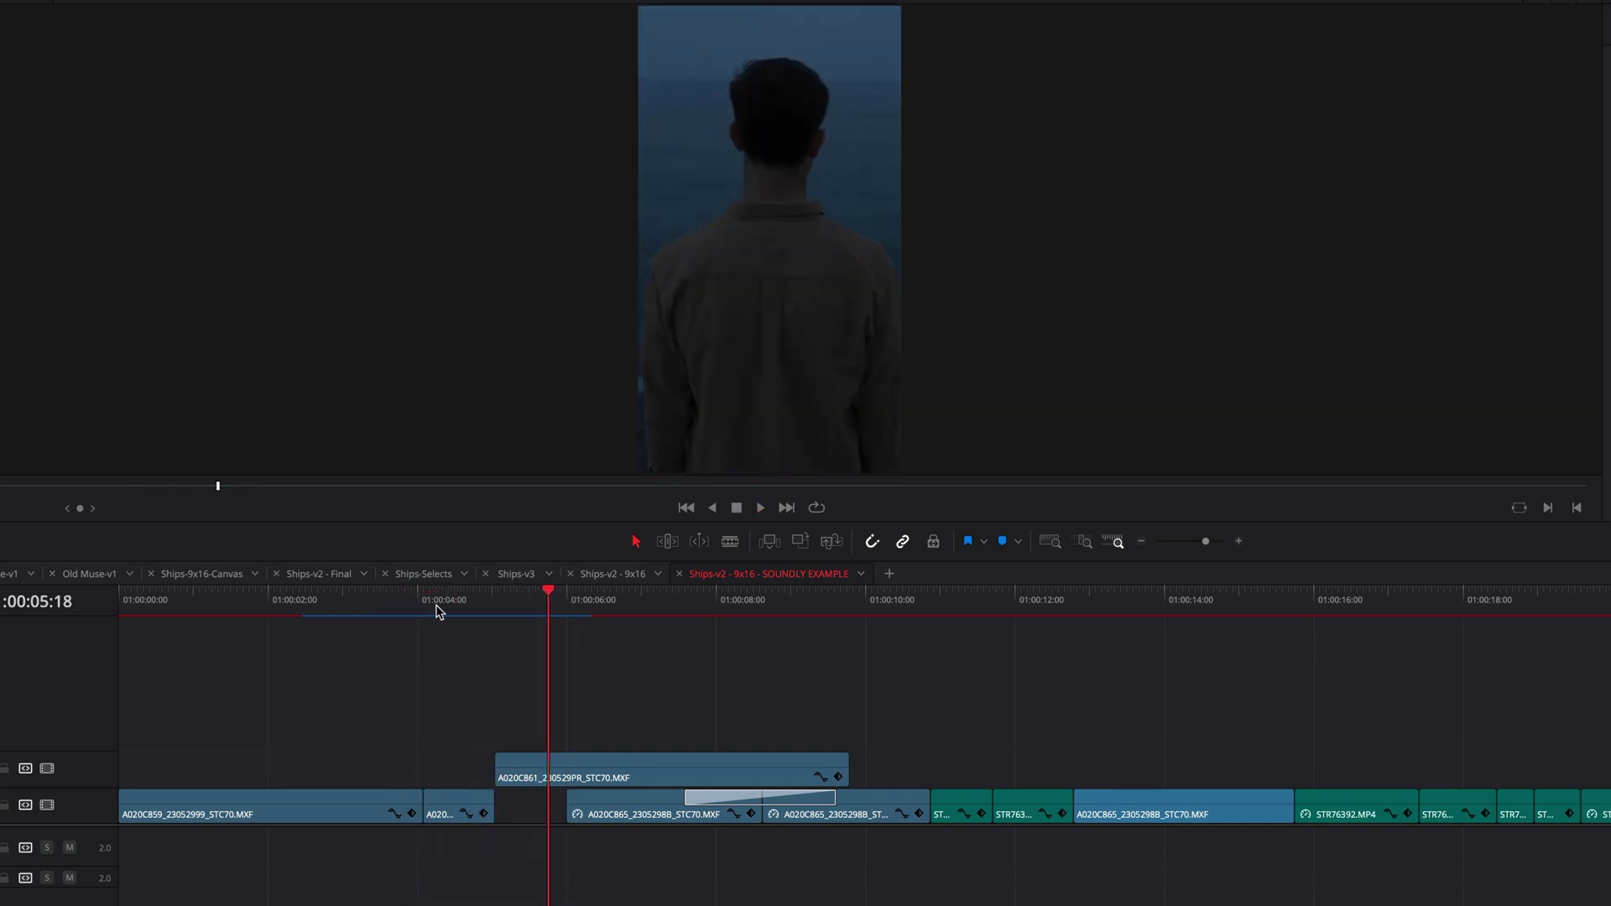
{"action": "mouse_move", "coordinate": [428, 616]}
{"action": "left_mouse_down"}
{"action": "mouse_move", "coordinate": [464, 619]}
{"action": "mouse_move", "coordinate": [449, 618]}
{"action": "left_mouse_up"}
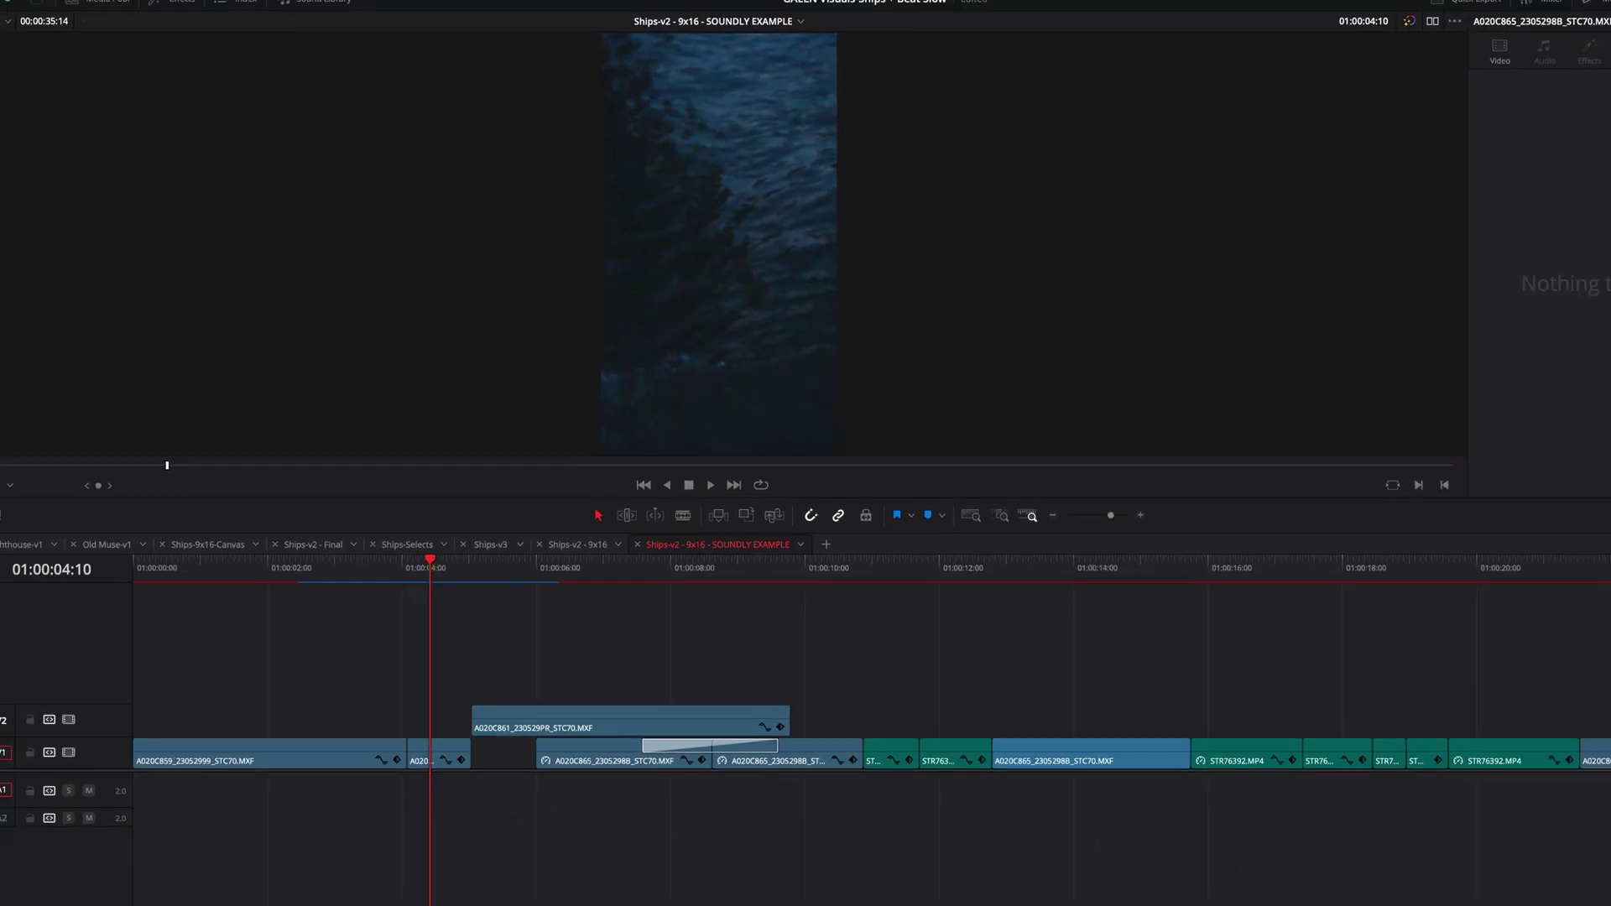
In Soundly, search 'whoosh water' and audition several of the results
{"action": "left_click", "coordinate": [851, 881]}
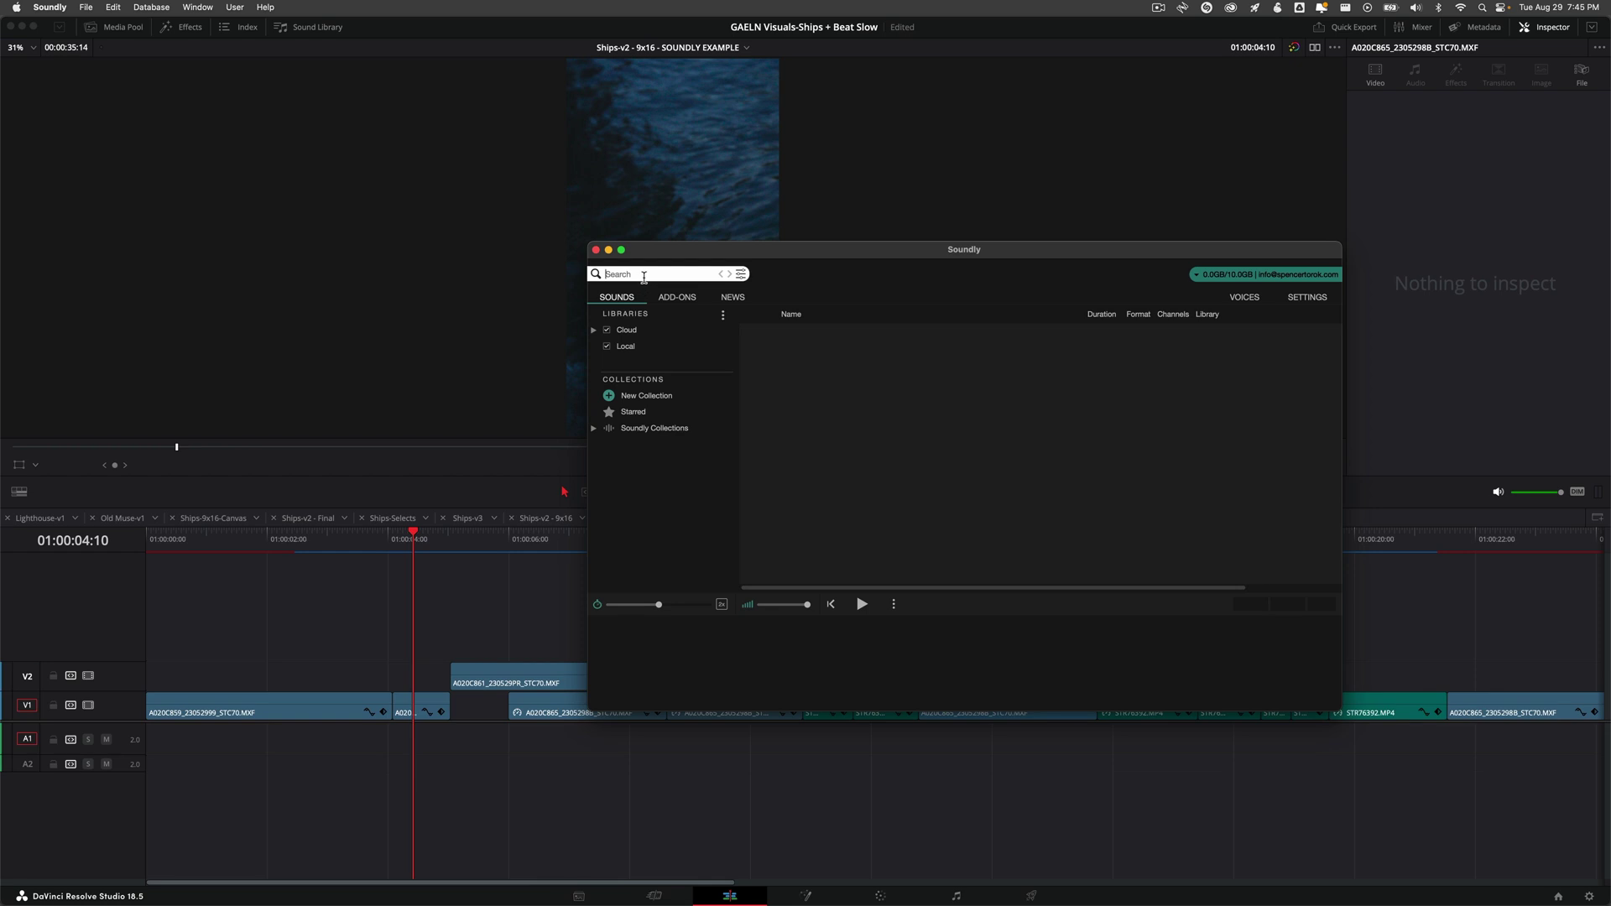
{"action": "type", "text": "whoosh "}
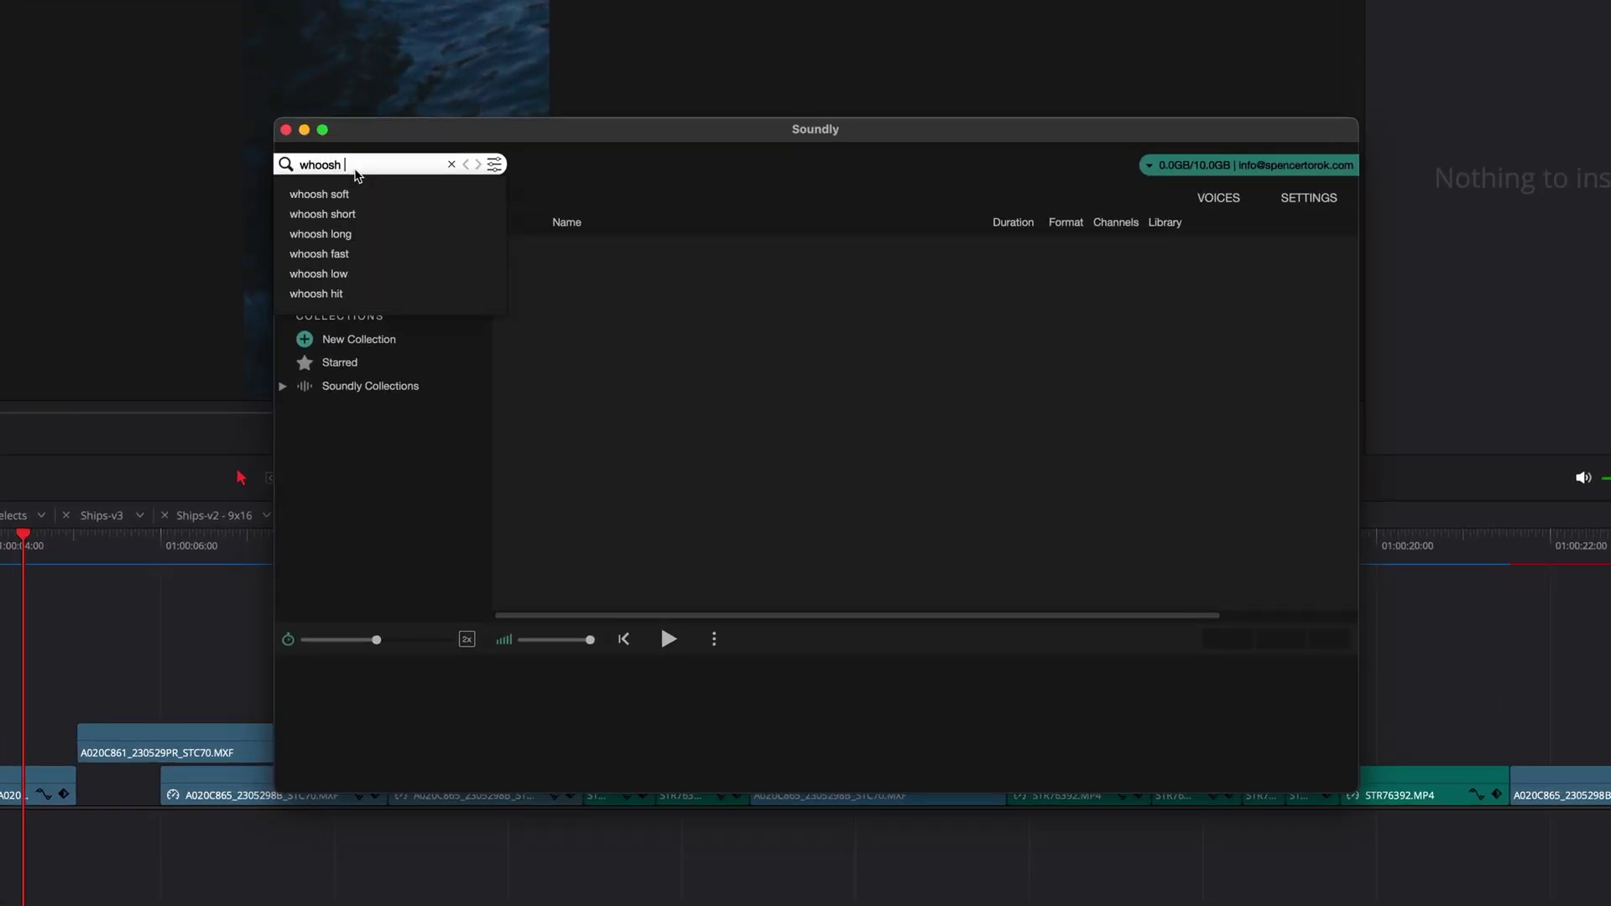
{"action": "type", "text": "water"}
{"action": "key", "text": "Return"}
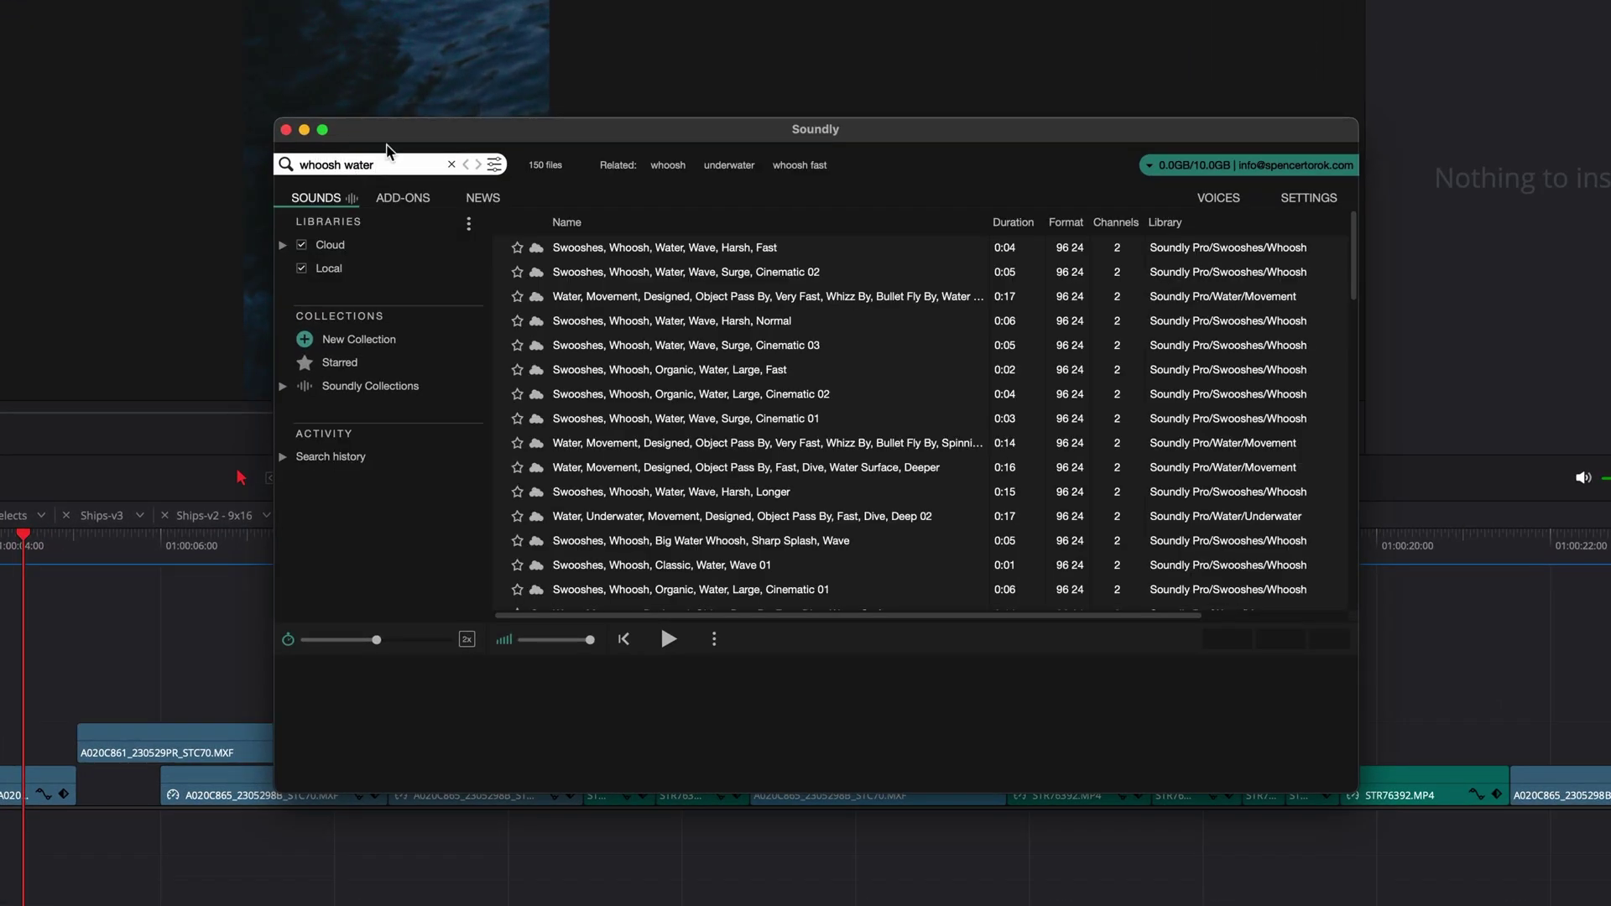
{"action": "key", "text": "Down"}
{"action": "key", "text": "Down"}
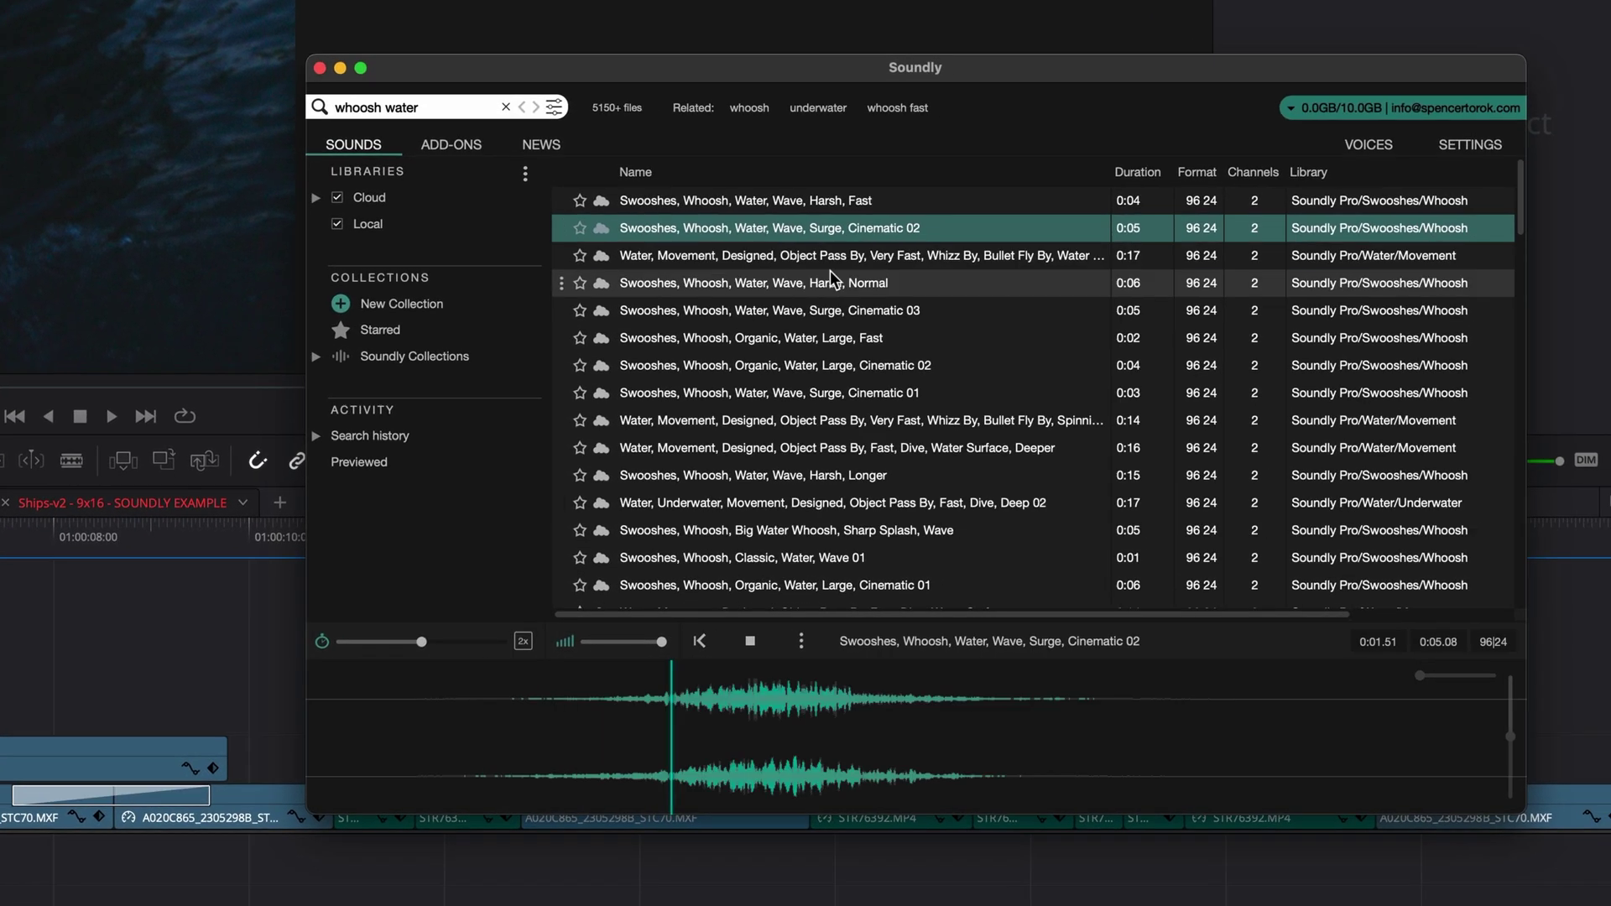
{"action": "left_click", "coordinate": [829, 282]}
{"action": "left_click", "coordinate": [821, 310]}
{"action": "left_click", "coordinate": [780, 584]}
{"action": "left_click", "coordinate": [772, 557]}
{"action": "left_click", "coordinate": [782, 529]}
Mark the Organic, Water, Large, Cinematic 02 whoosh from 0:02.25 to its end and drop it onto Resolve's A1 track
{"action": "left_click", "coordinate": [839, 365]}
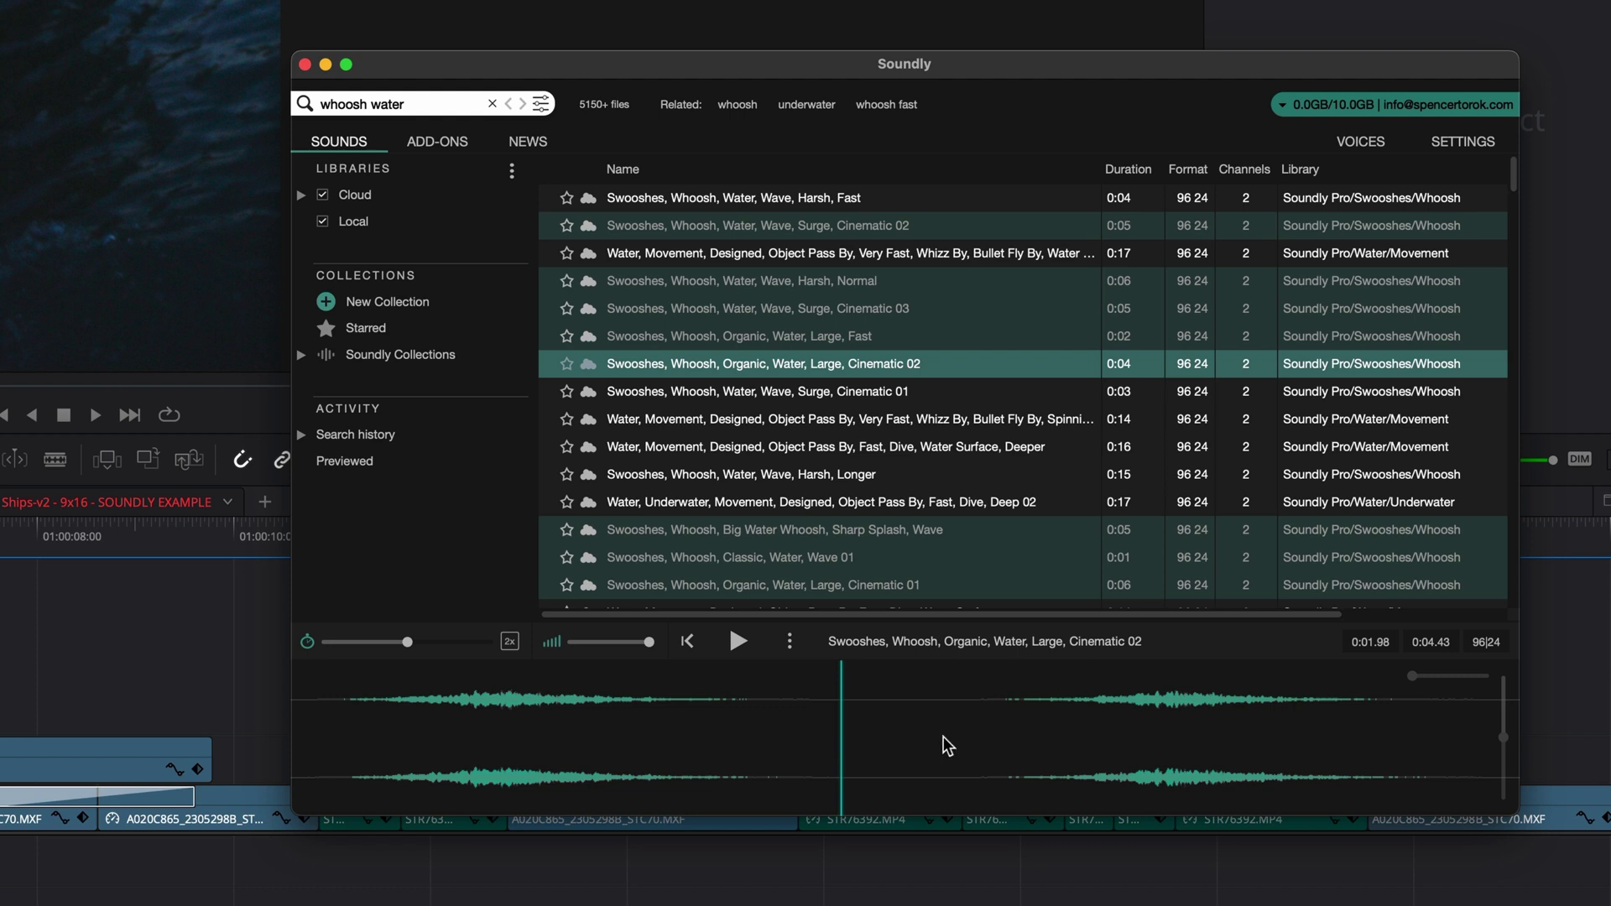
{"action": "left_click_drag", "start_coordinate": [916, 746], "coordinate": [1573, 726]}
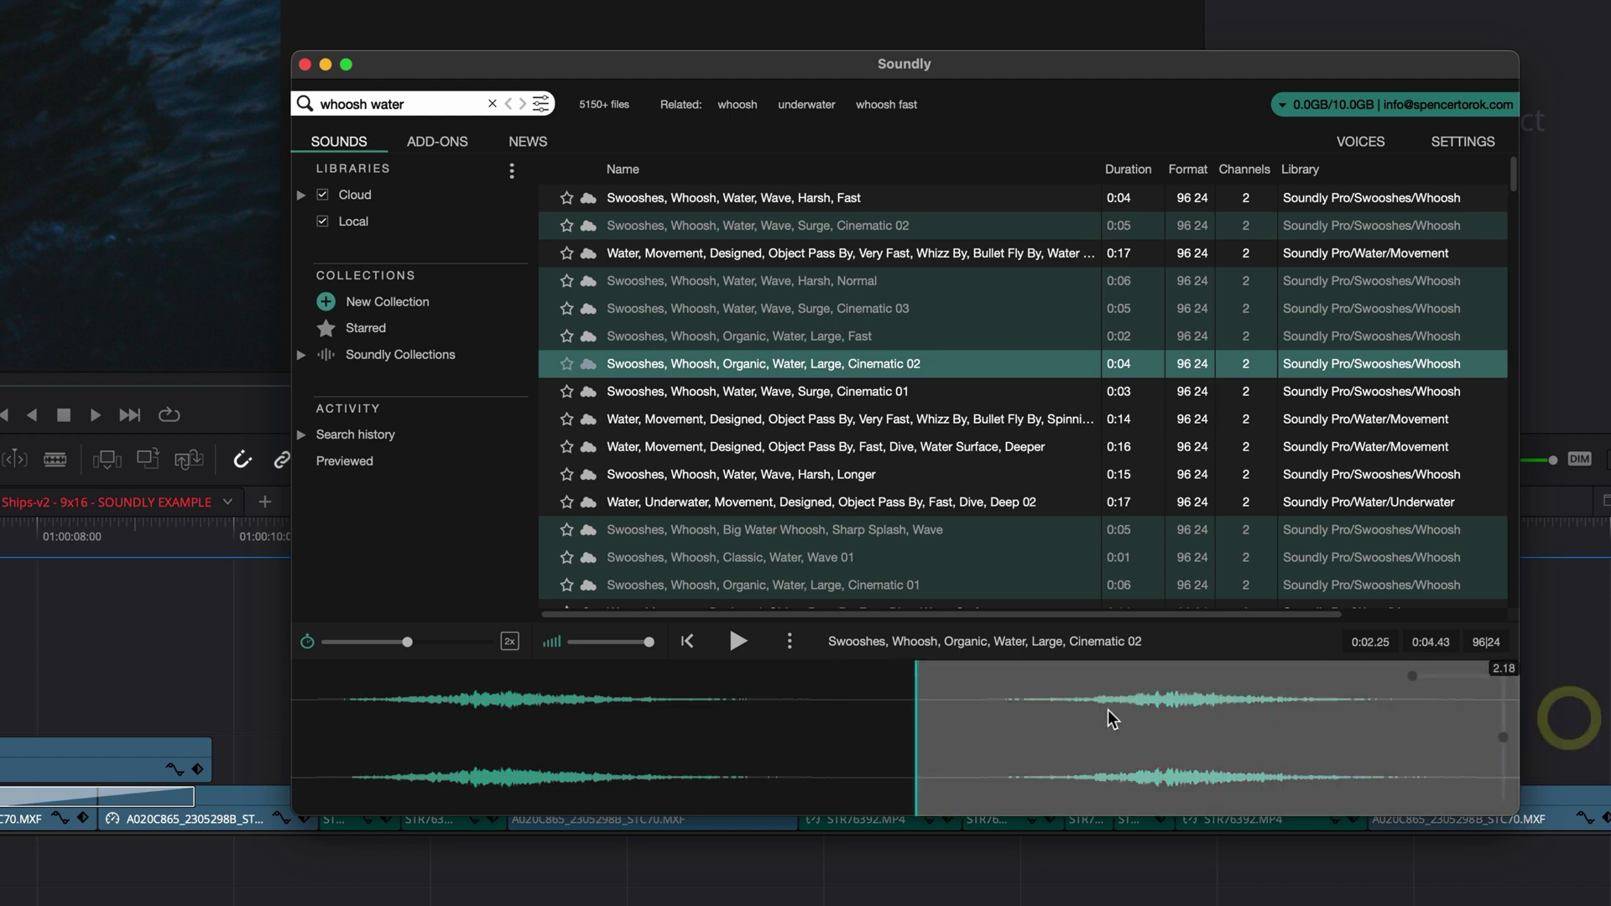
{"action": "left_click_drag", "start_coordinate": [1089, 707], "coordinate": [191, 785]}
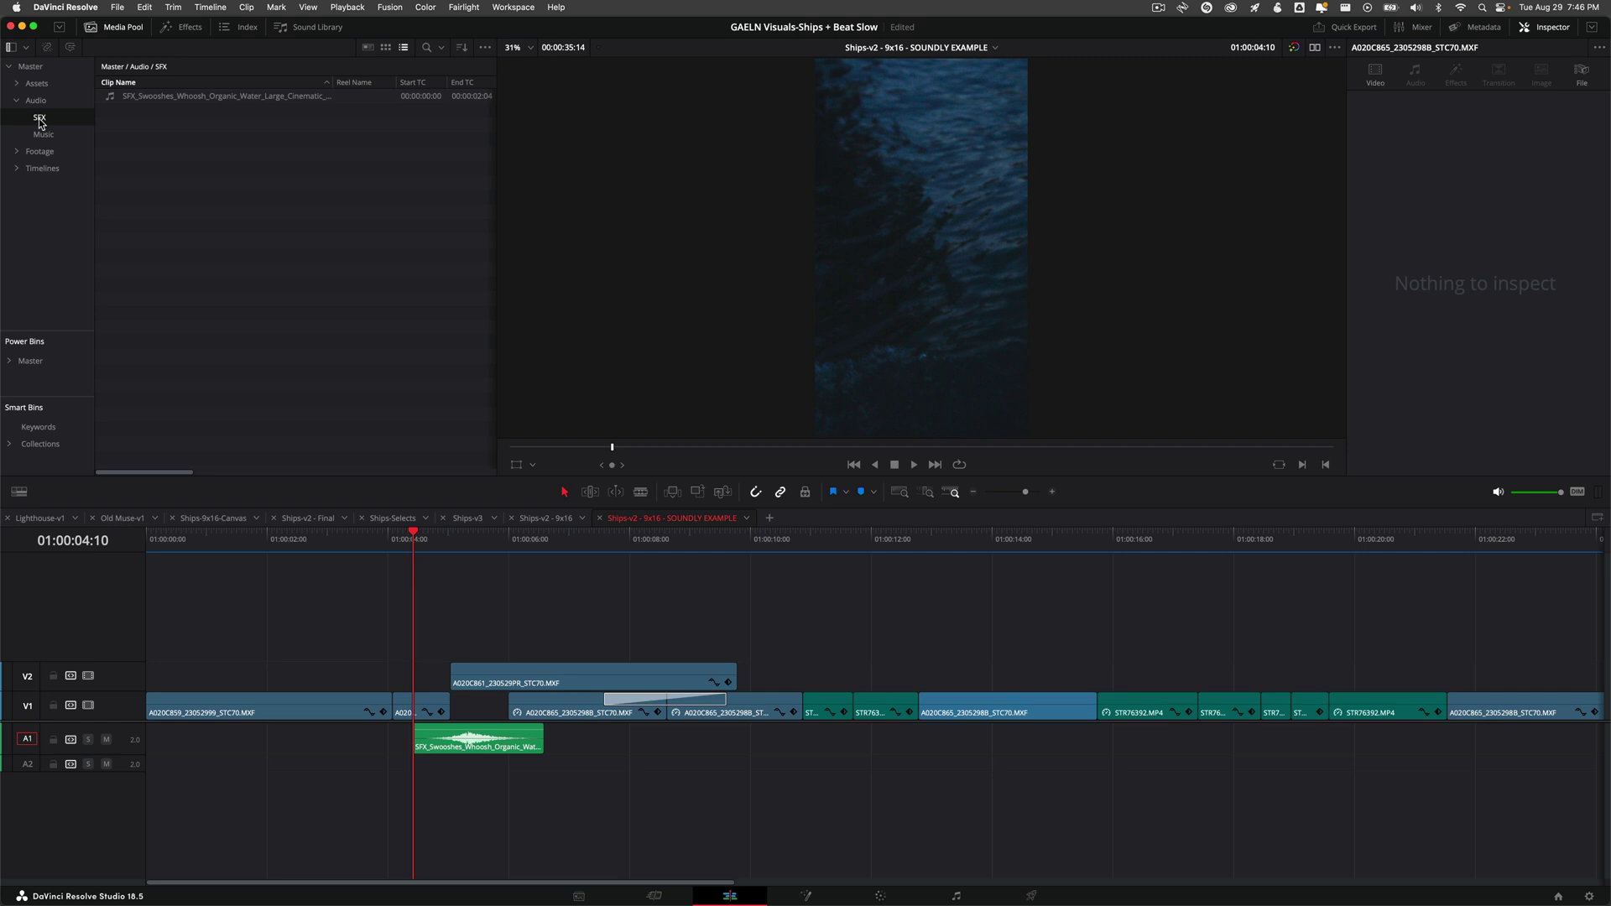
Reveal the whoosh clip's file in the project's Audio/SFX folder, then bring Soundly back up
{"action": "left_click", "coordinate": [161, 101]}
{"action": "right_click", "coordinate": [163, 105]}
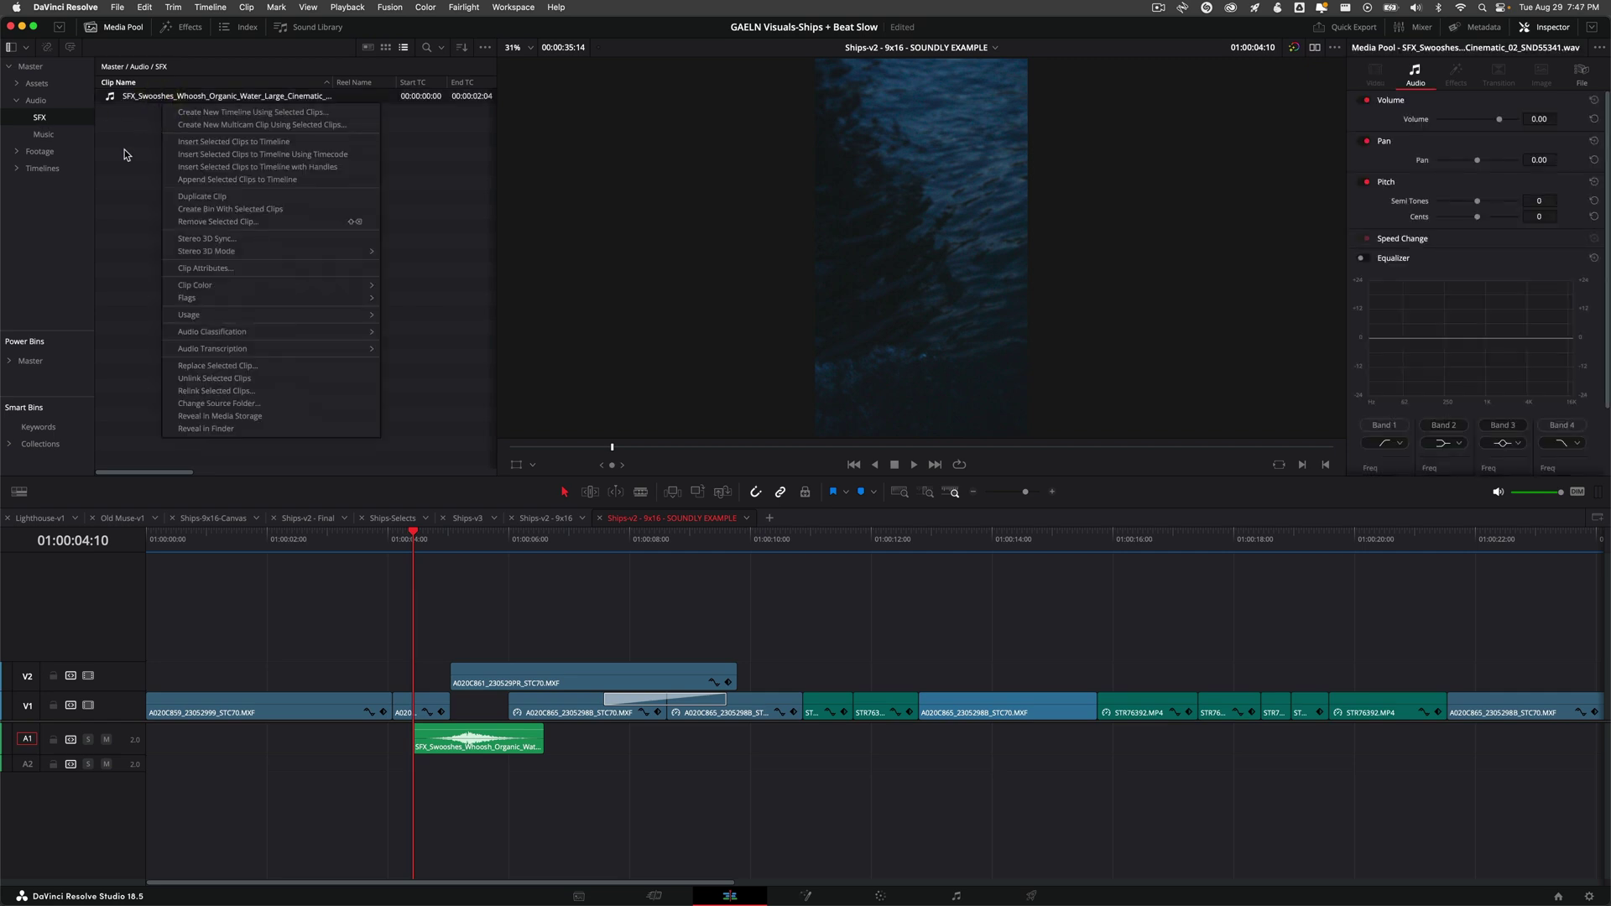
{"action": "left_click", "coordinate": [207, 429]}
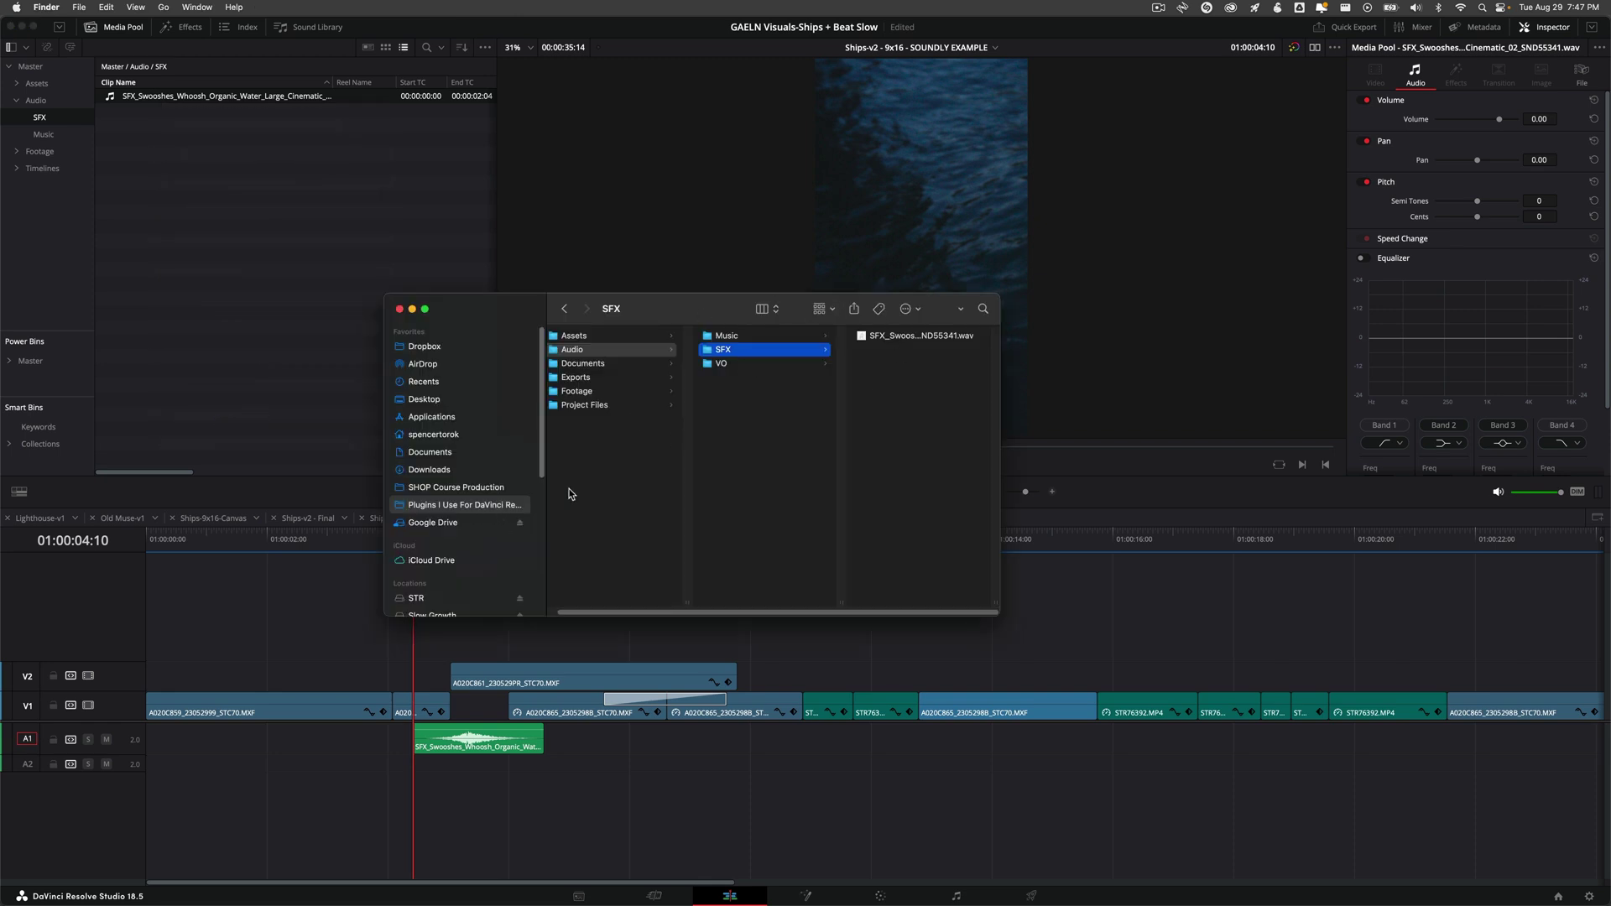
{"action": "left_click", "coordinate": [806, 836]}
{"action": "left_click", "coordinate": [850, 881]}
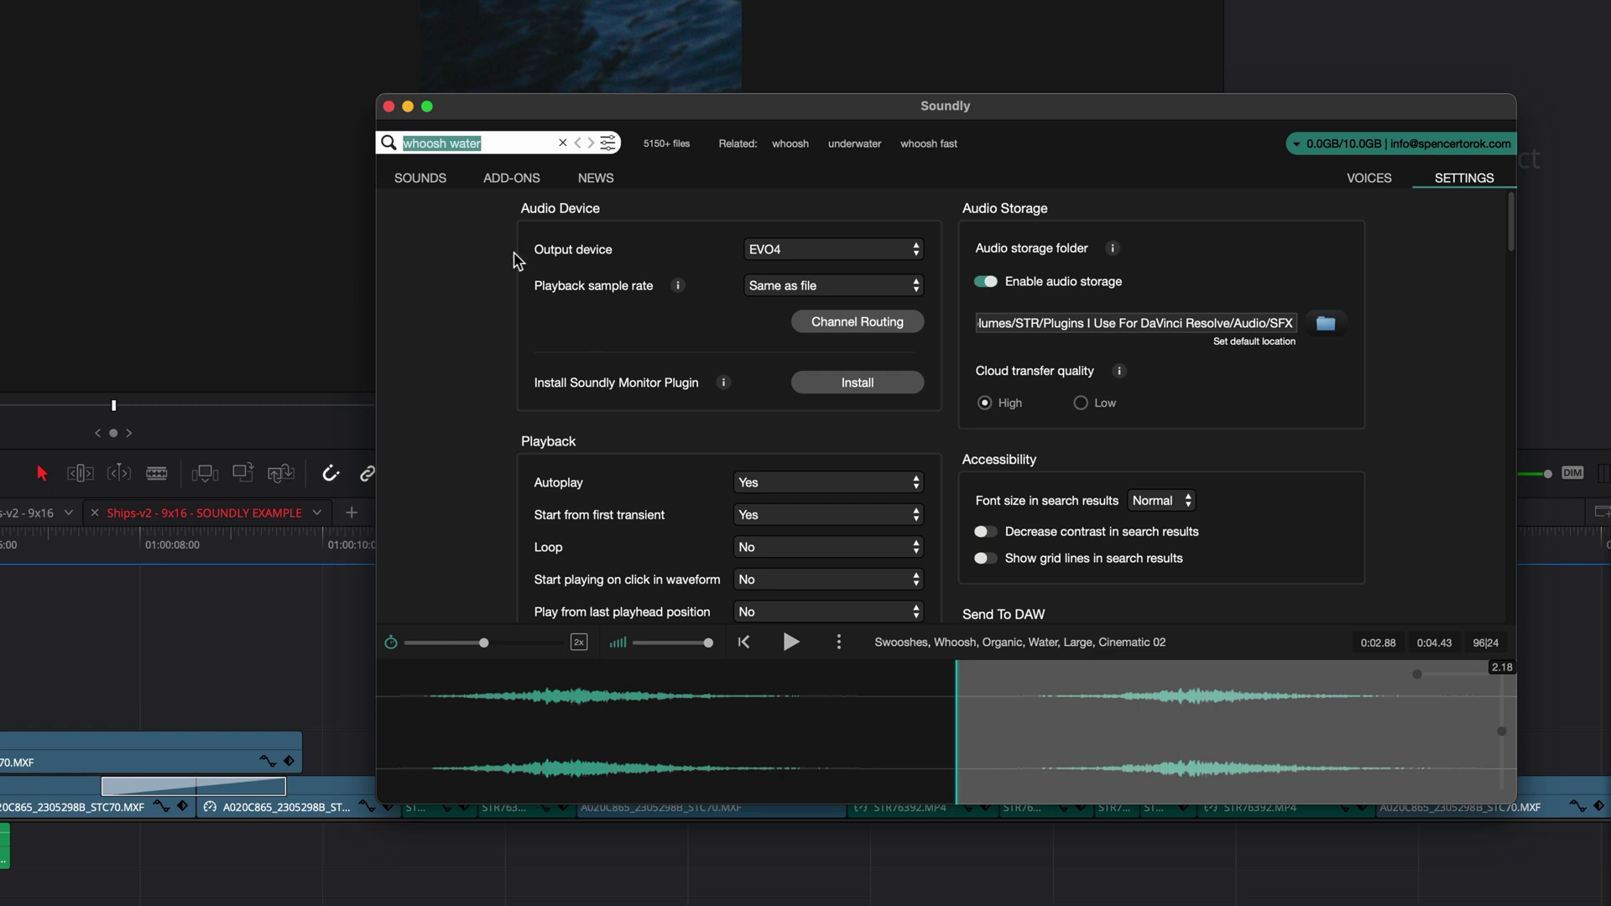
Return to Soundly's sound search results
{"action": "left_click", "coordinate": [421, 179]}
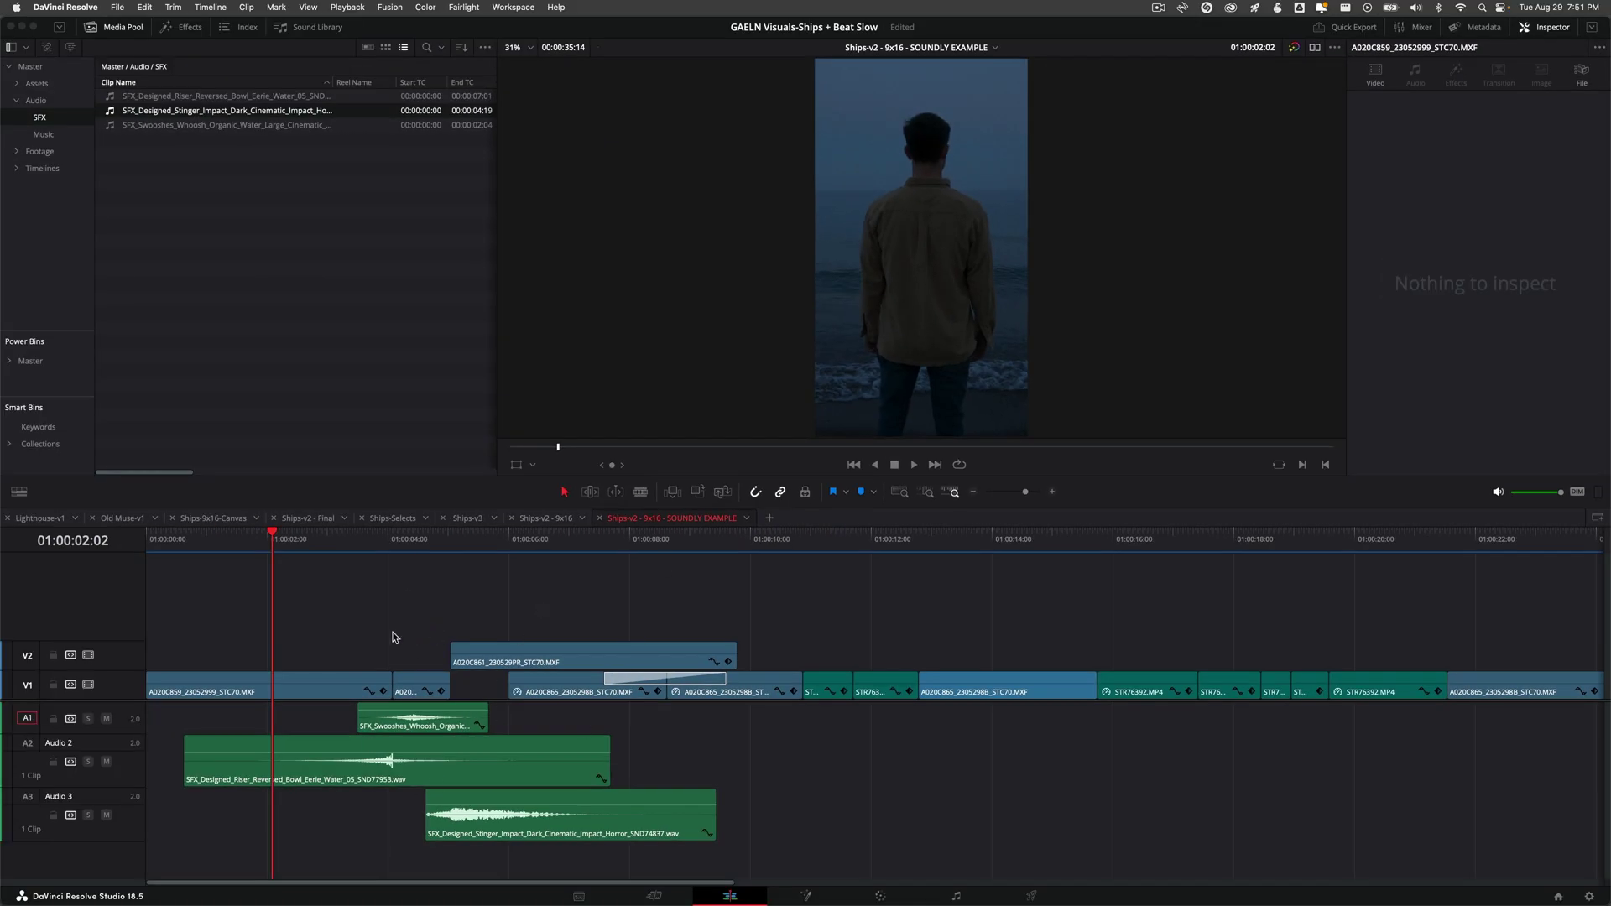
Play back the timeline with the new sound effects, then select the A3 stinger clip and show the Effects library
{"action": "left_click", "coordinate": [327, 583]}
{"action": "key", "text": "space"}
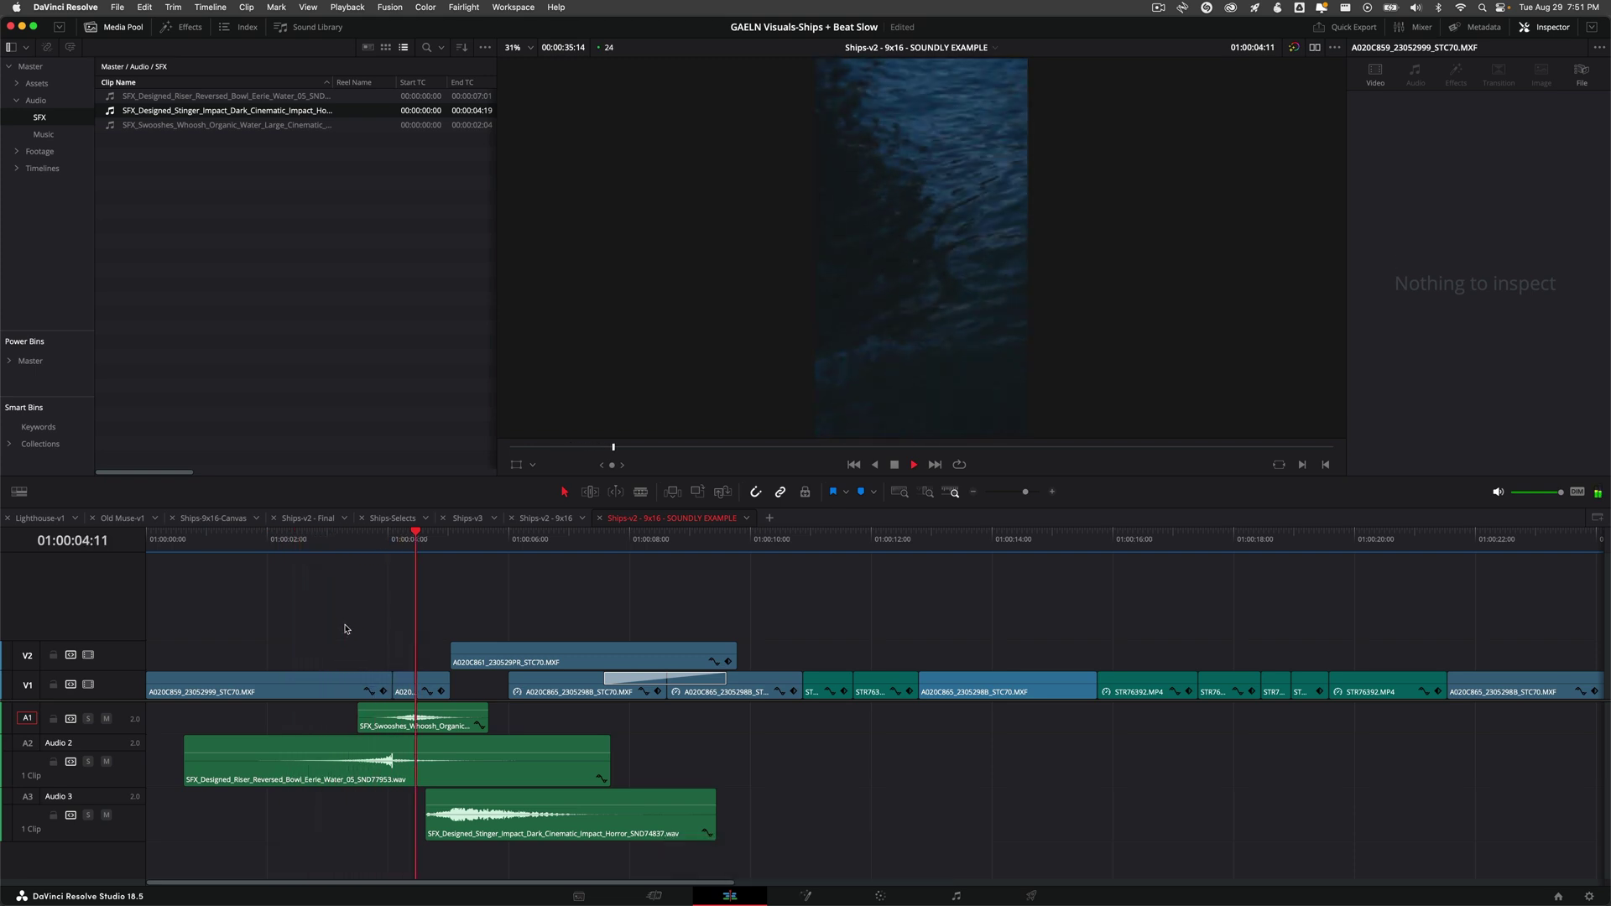
{"action": "key", "text": "space"}
{"action": "left_click", "coordinate": [478, 829]}
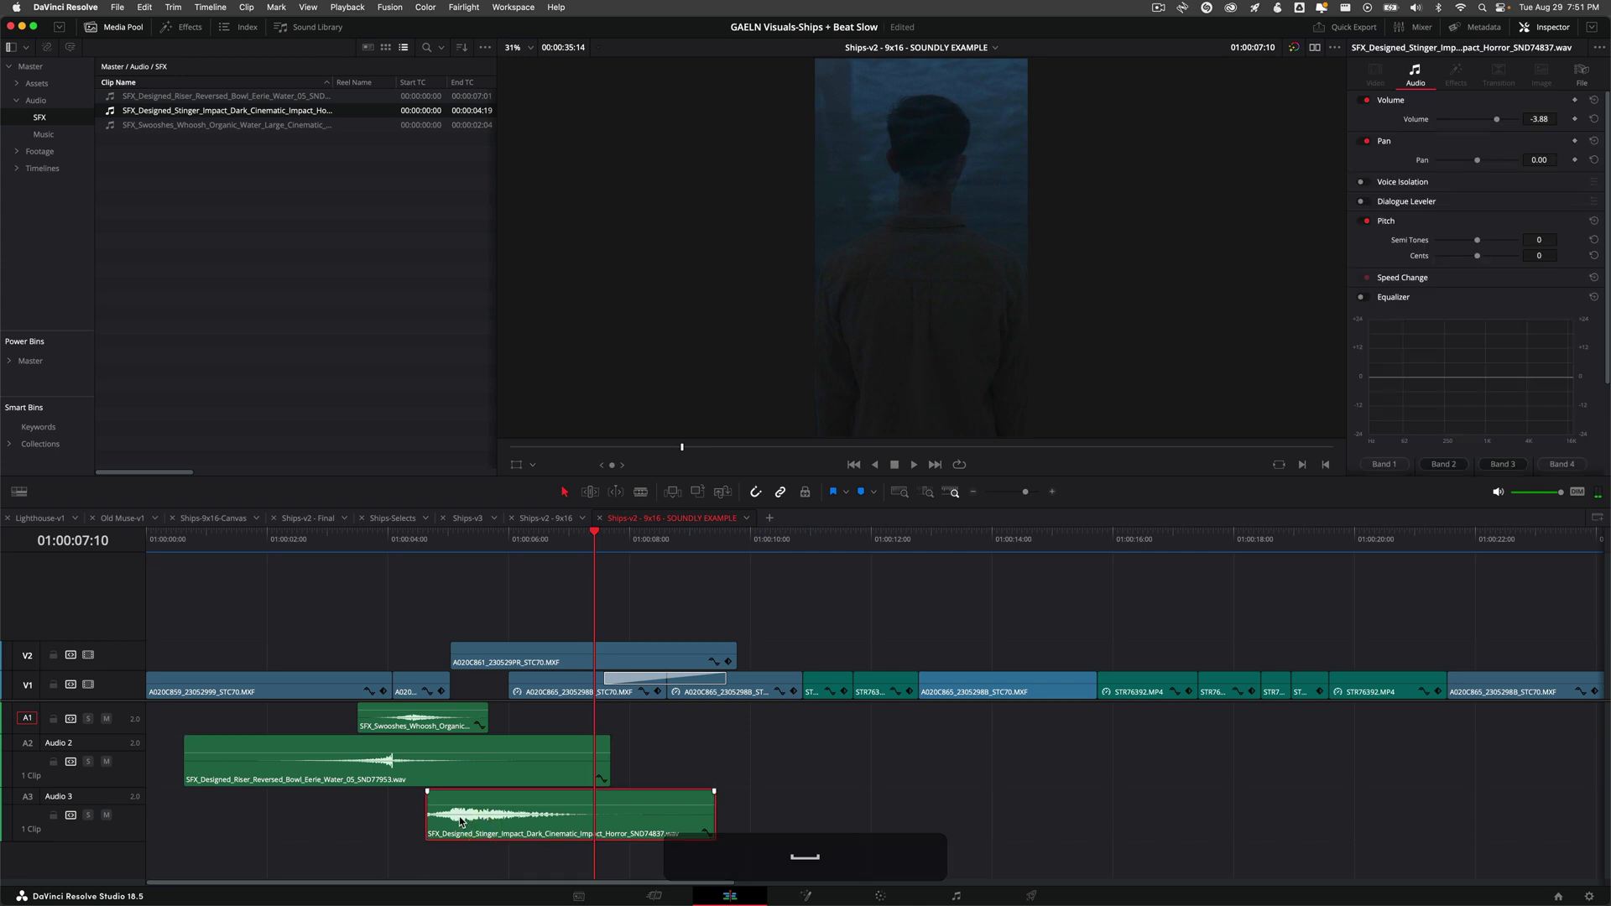
{"action": "left_click", "coordinate": [186, 30]}
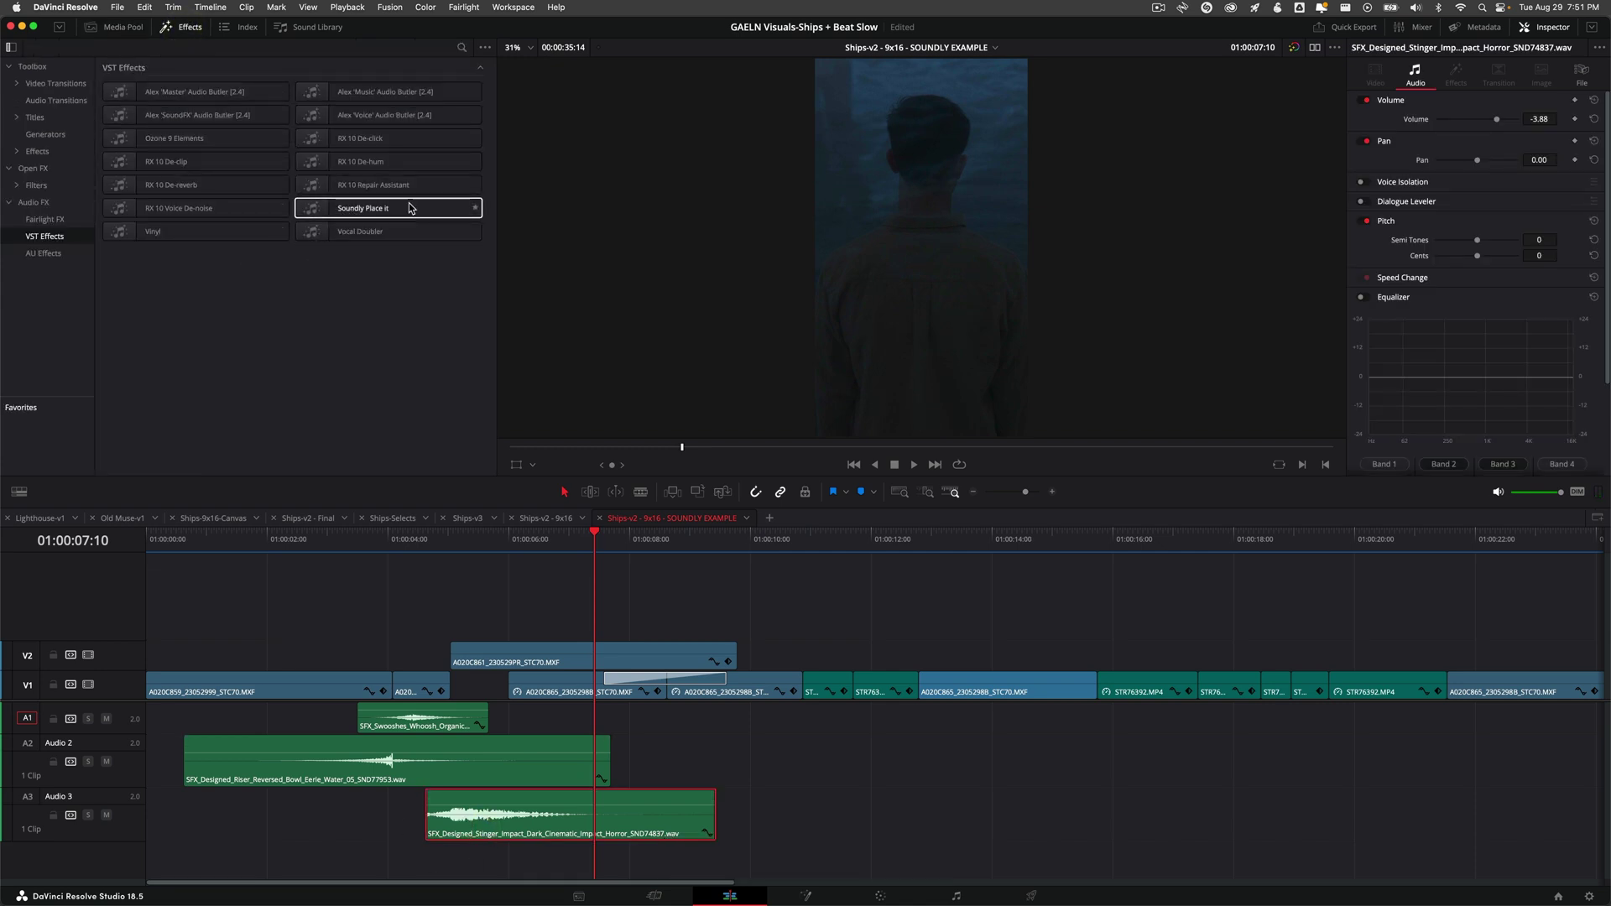
Apply Soundly Place it to the A3 stinger and audition the Neighbor's TV preset
{"action": "left_click_drag", "start_coordinate": [404, 210], "coordinate": [498, 812]}
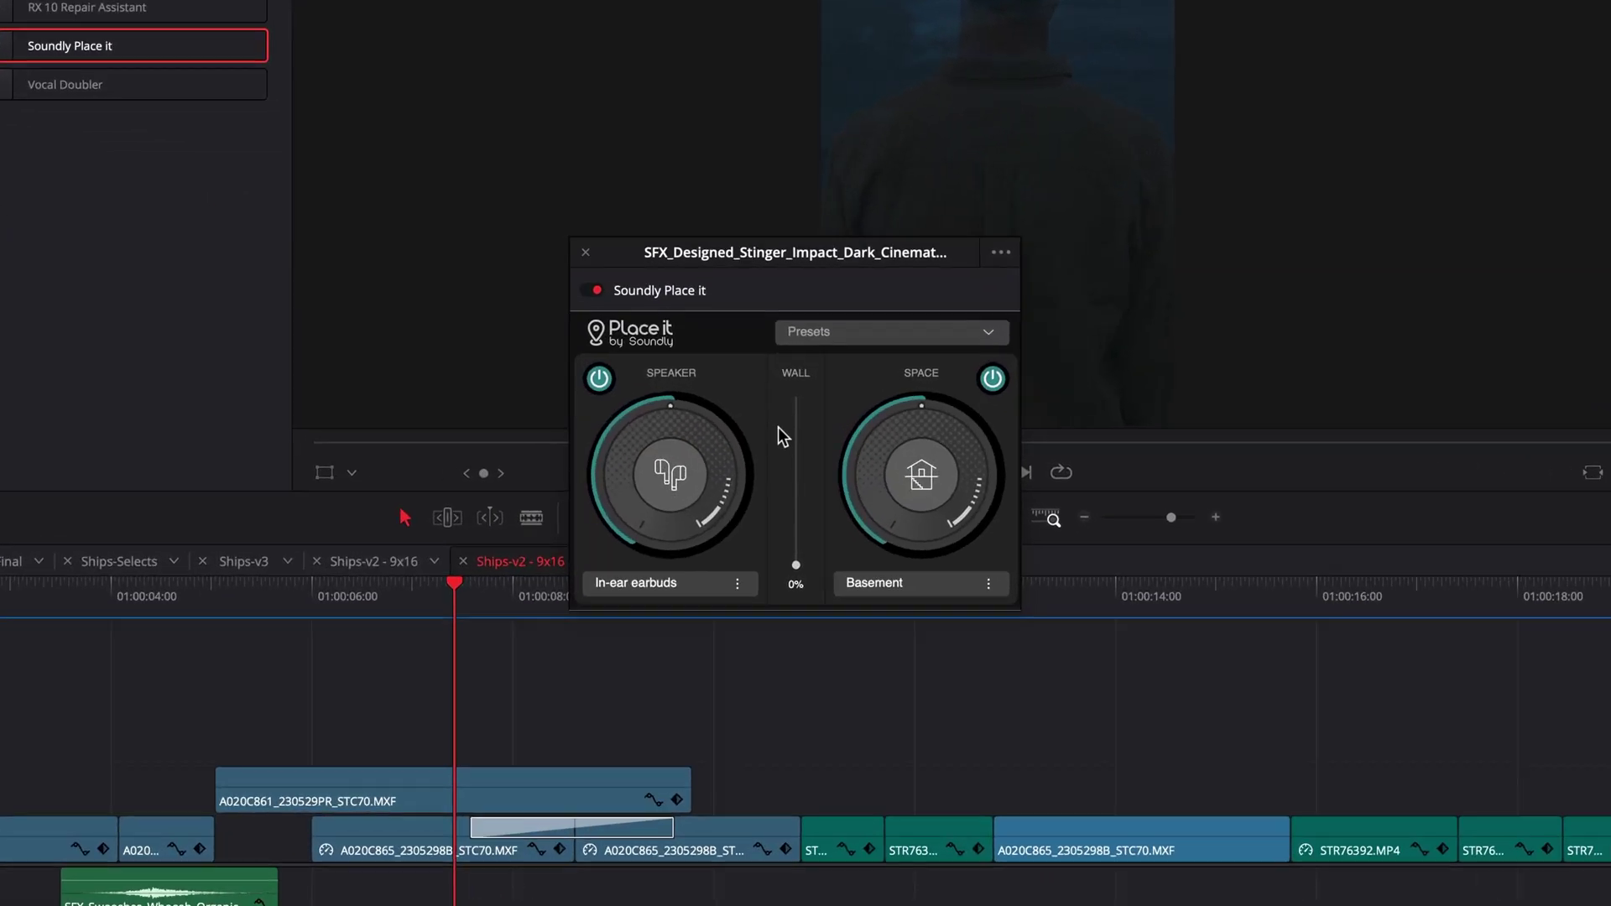
{"action": "left_click", "coordinate": [887, 378]}
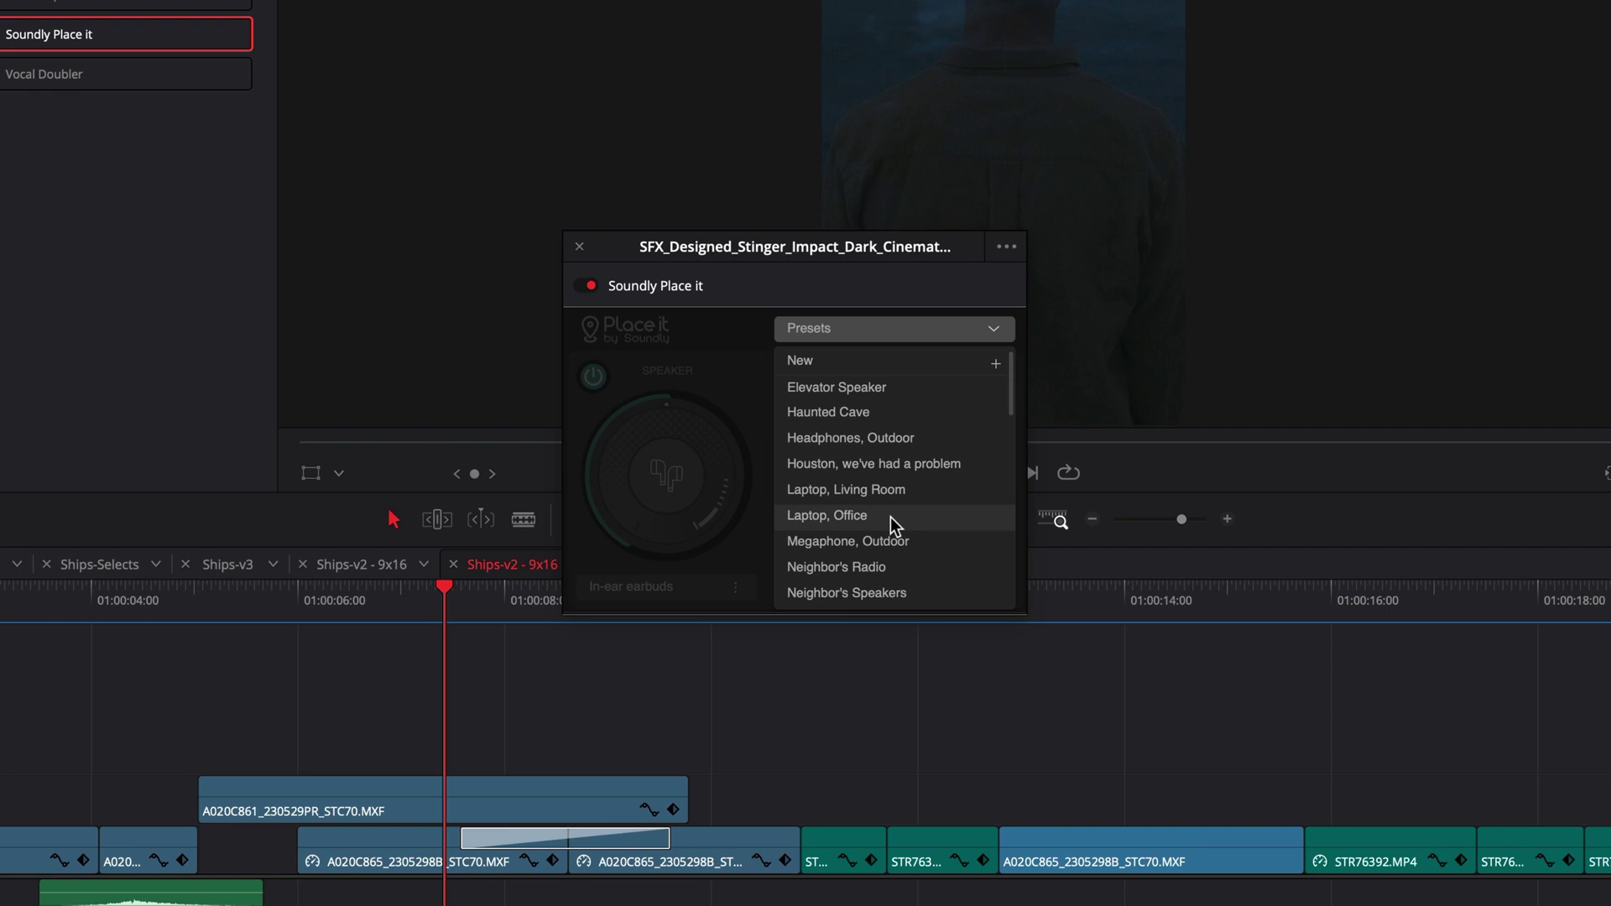
{"action": "scroll", "coordinate": [889, 516], "scroll_direction": "down", "scroll_amount": 2}
{"action": "scroll", "coordinate": [839, 512], "scroll_direction": "down", "scroll_amount": 6}
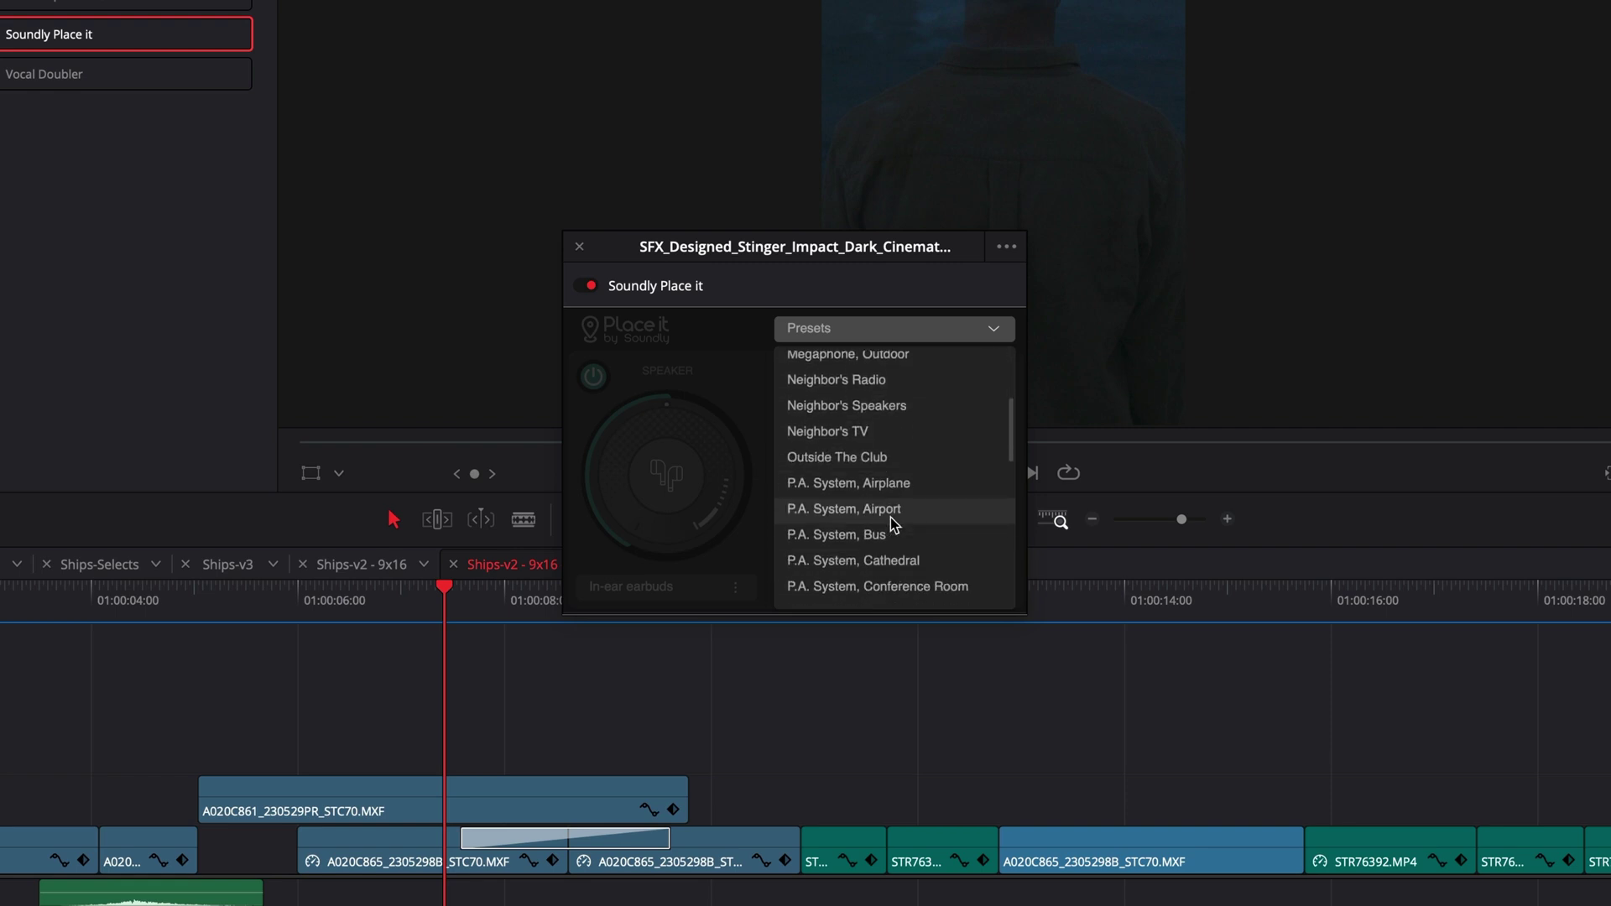
{"action": "scroll", "coordinate": [834, 503], "scroll_direction": "up", "scroll_amount": 3}
{"action": "left_click", "coordinate": [853, 491]}
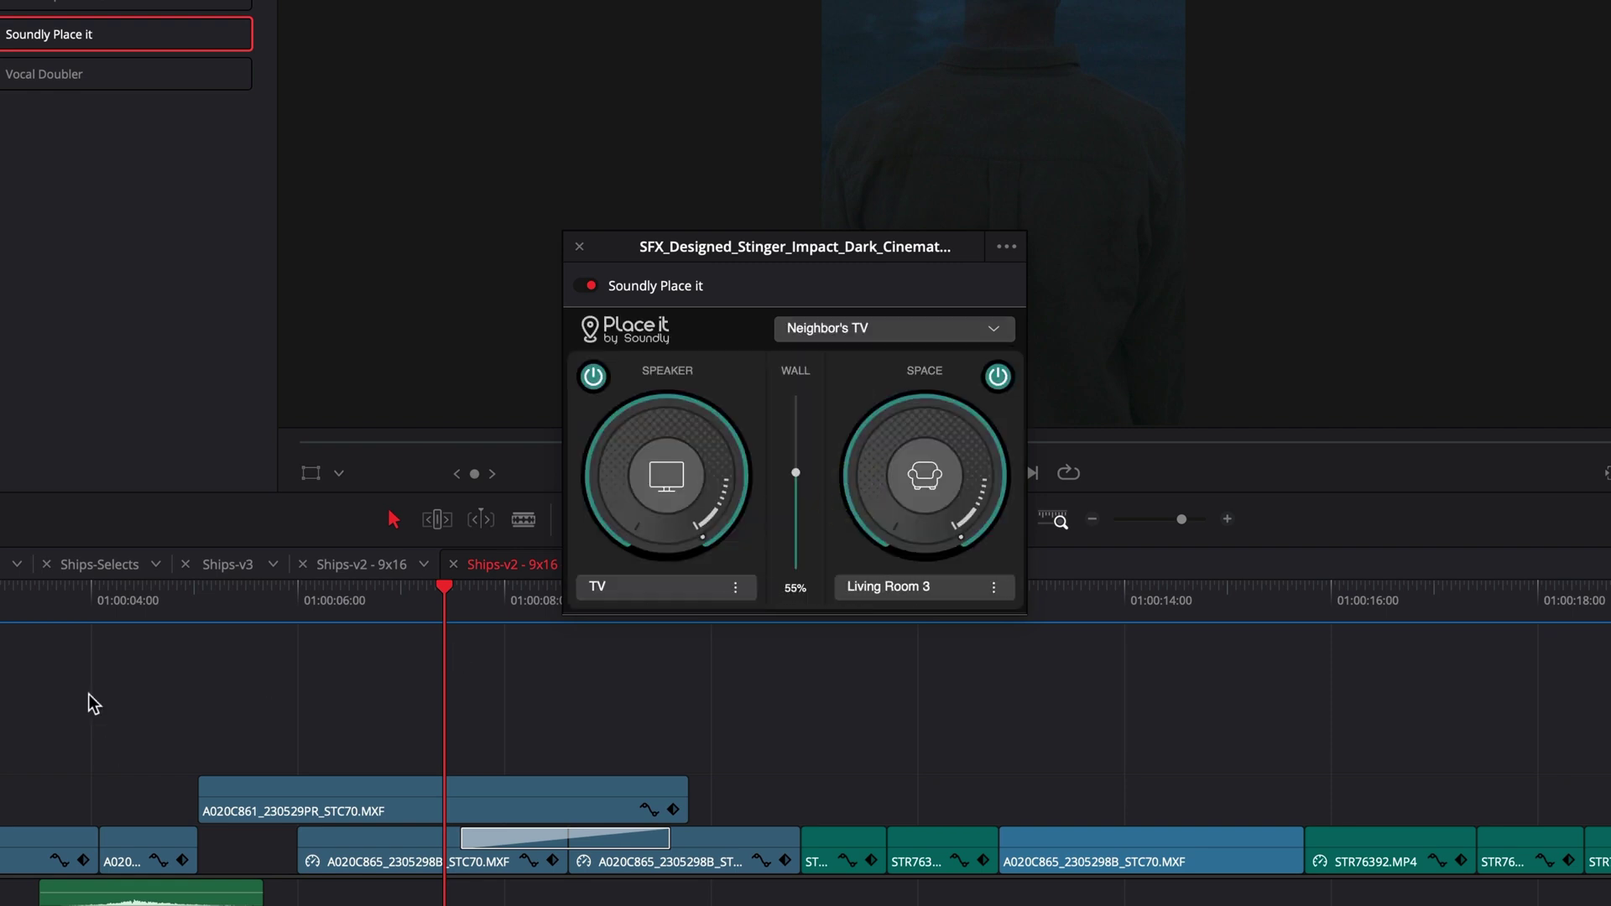
{"action": "left_click", "coordinate": [79, 600]}
{"action": "key", "text": "space"}
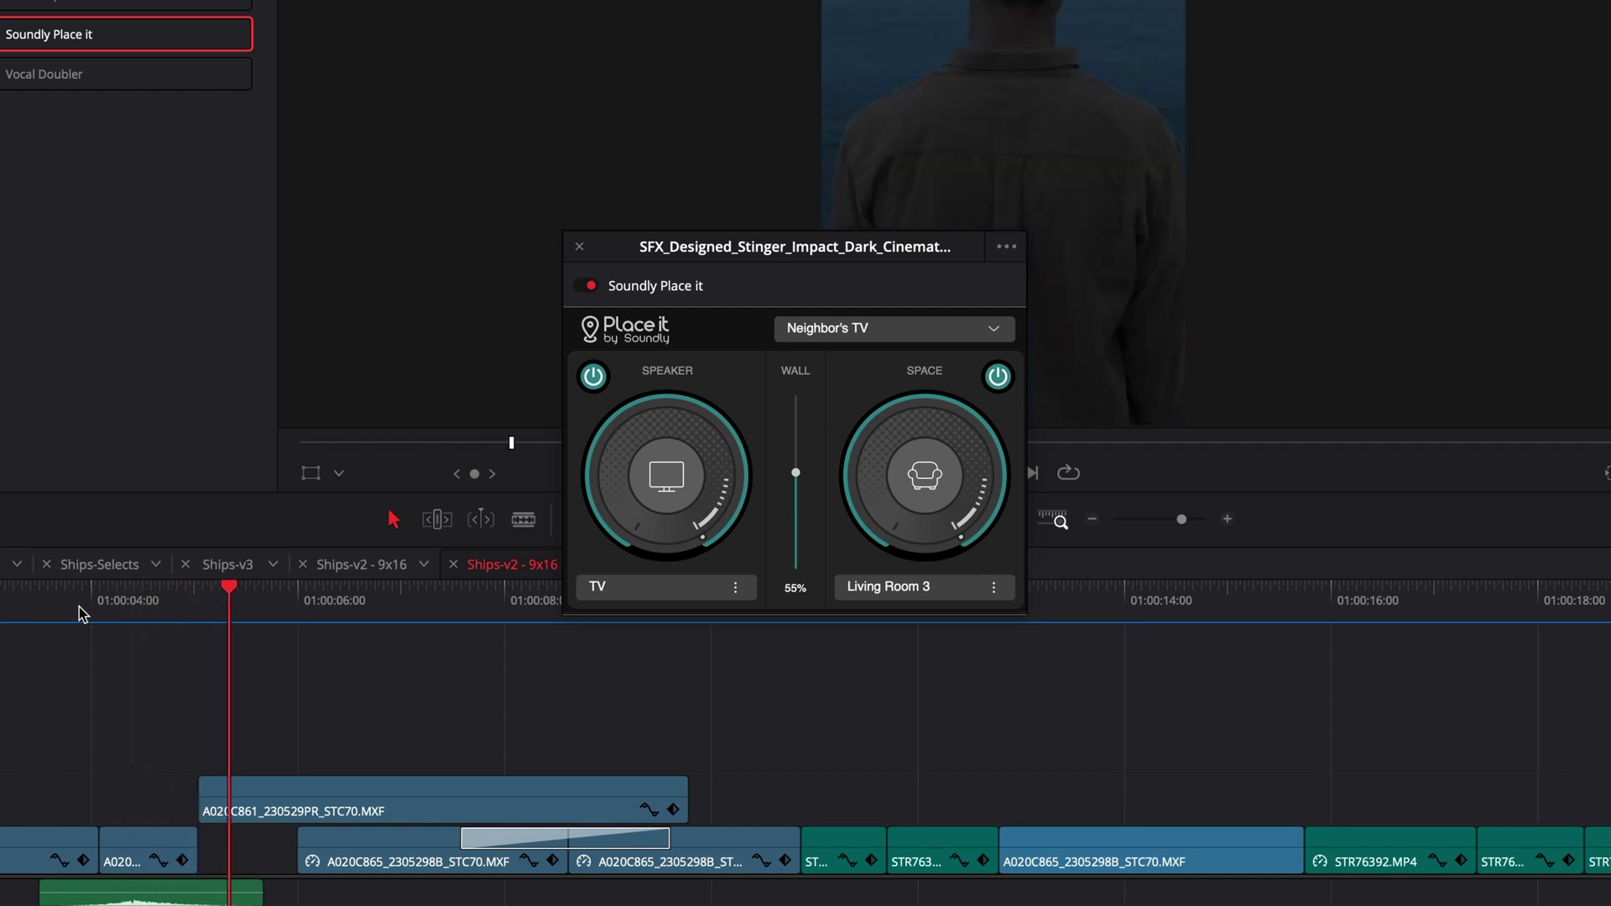
Switch the Place it preset to Headphones, Outdoor and play it back
{"action": "left_click", "coordinate": [884, 328]}
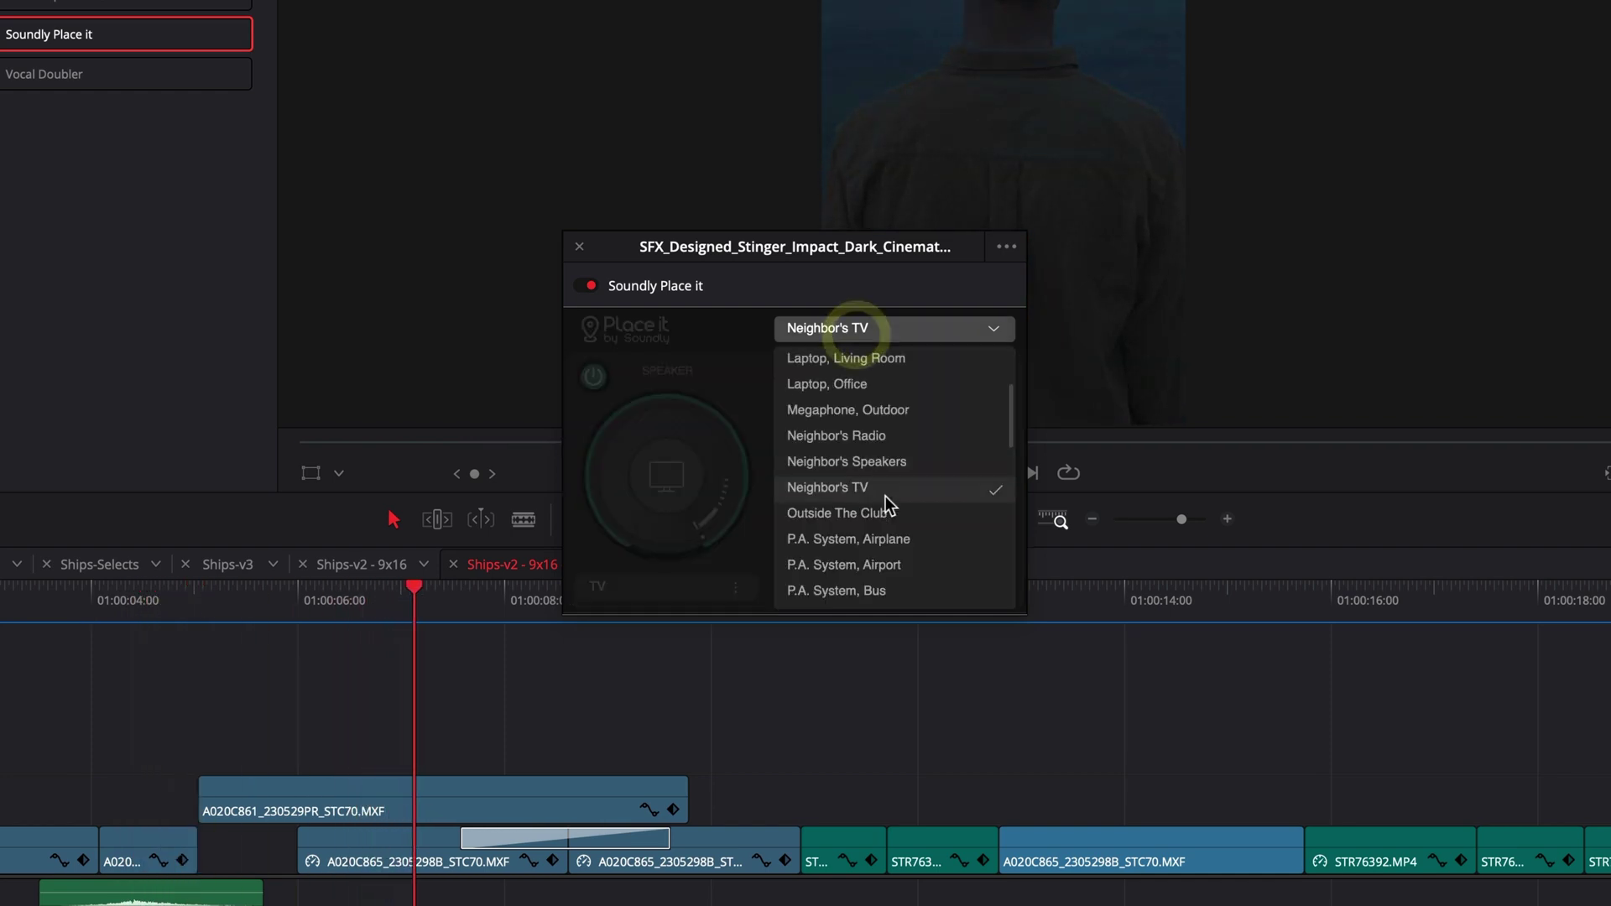
{"action": "scroll", "coordinate": [885, 496], "scroll_direction": "up", "scroll_amount": 5}
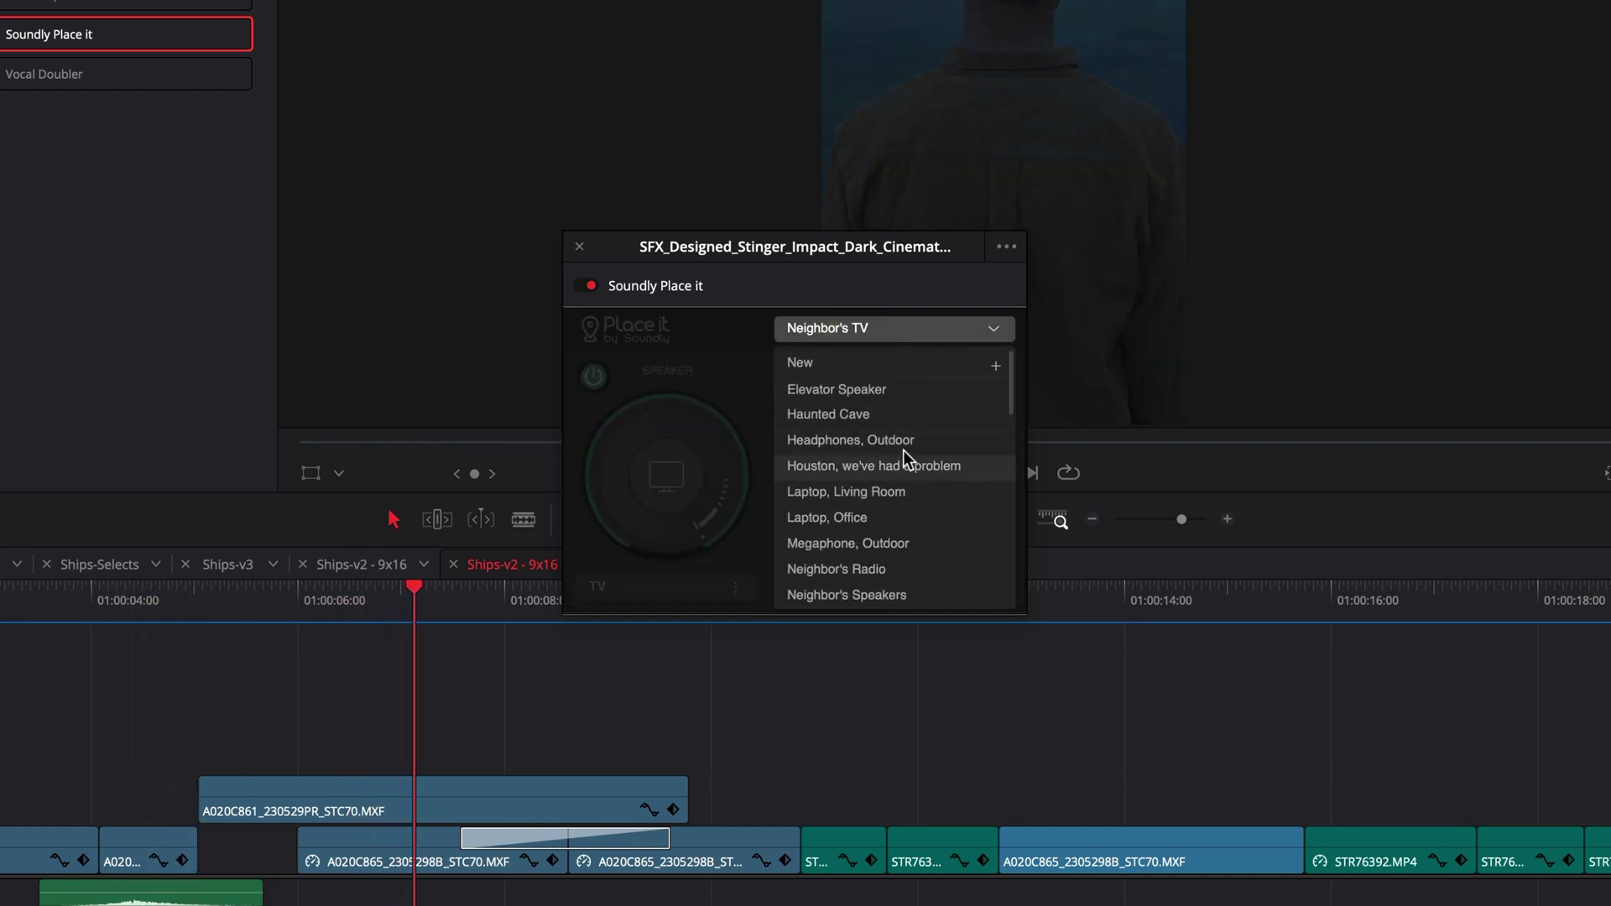
{"action": "left_click", "coordinate": [902, 438]}
{"action": "left_click", "coordinate": [154, 598]}
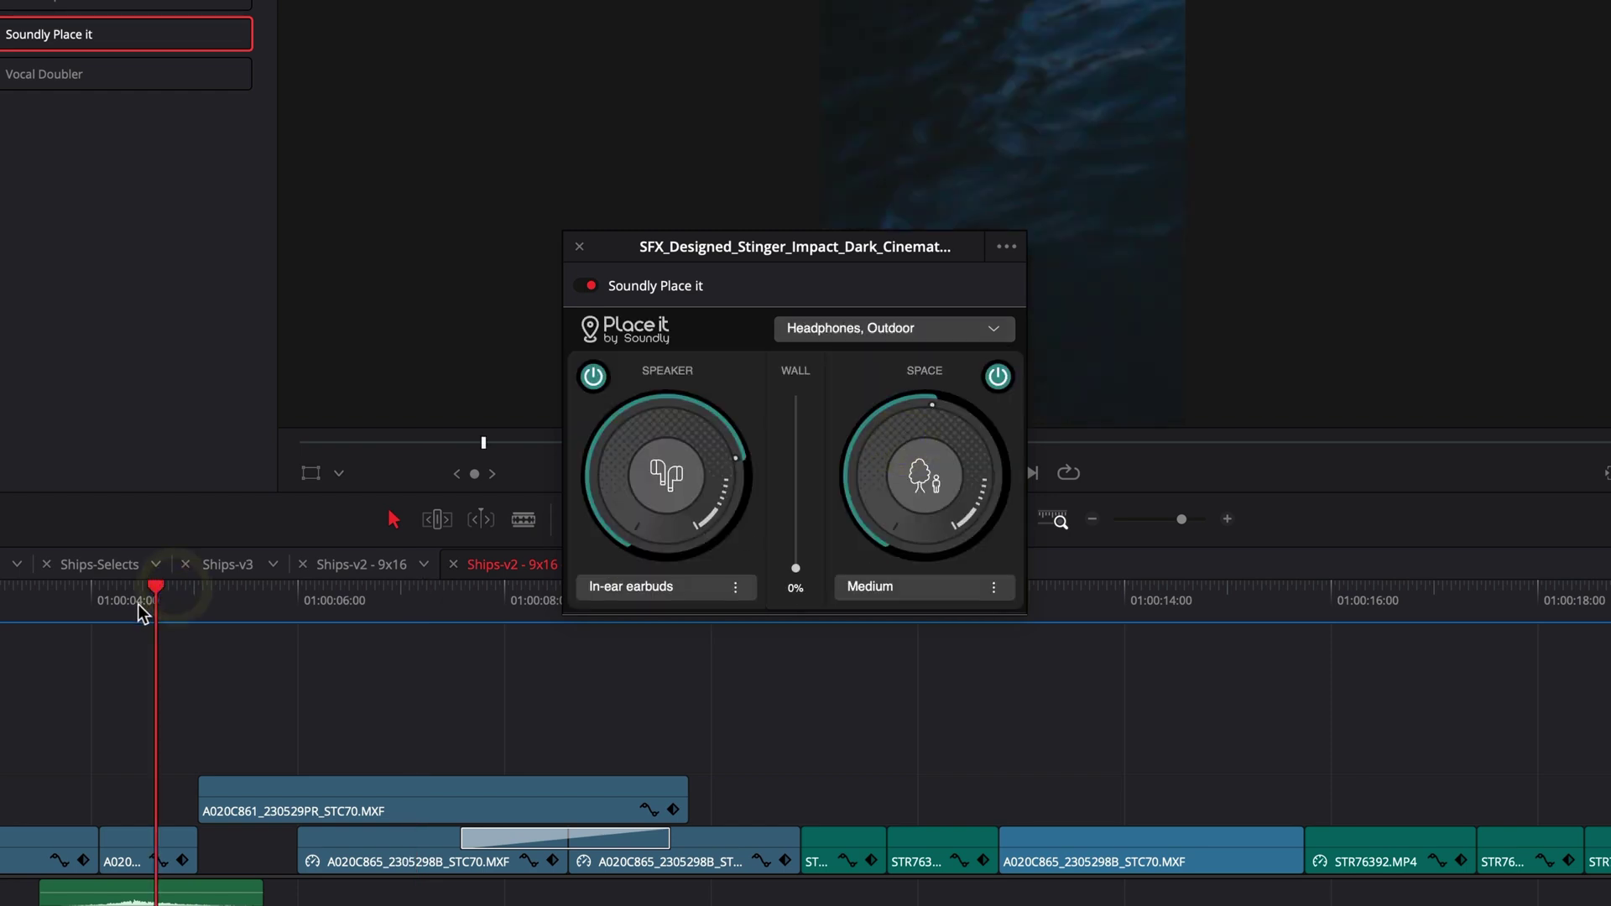
{"action": "key", "text": "space"}
Settle on the Elevator Speaker preset and replay the stinger
{"action": "key", "text": "space"}
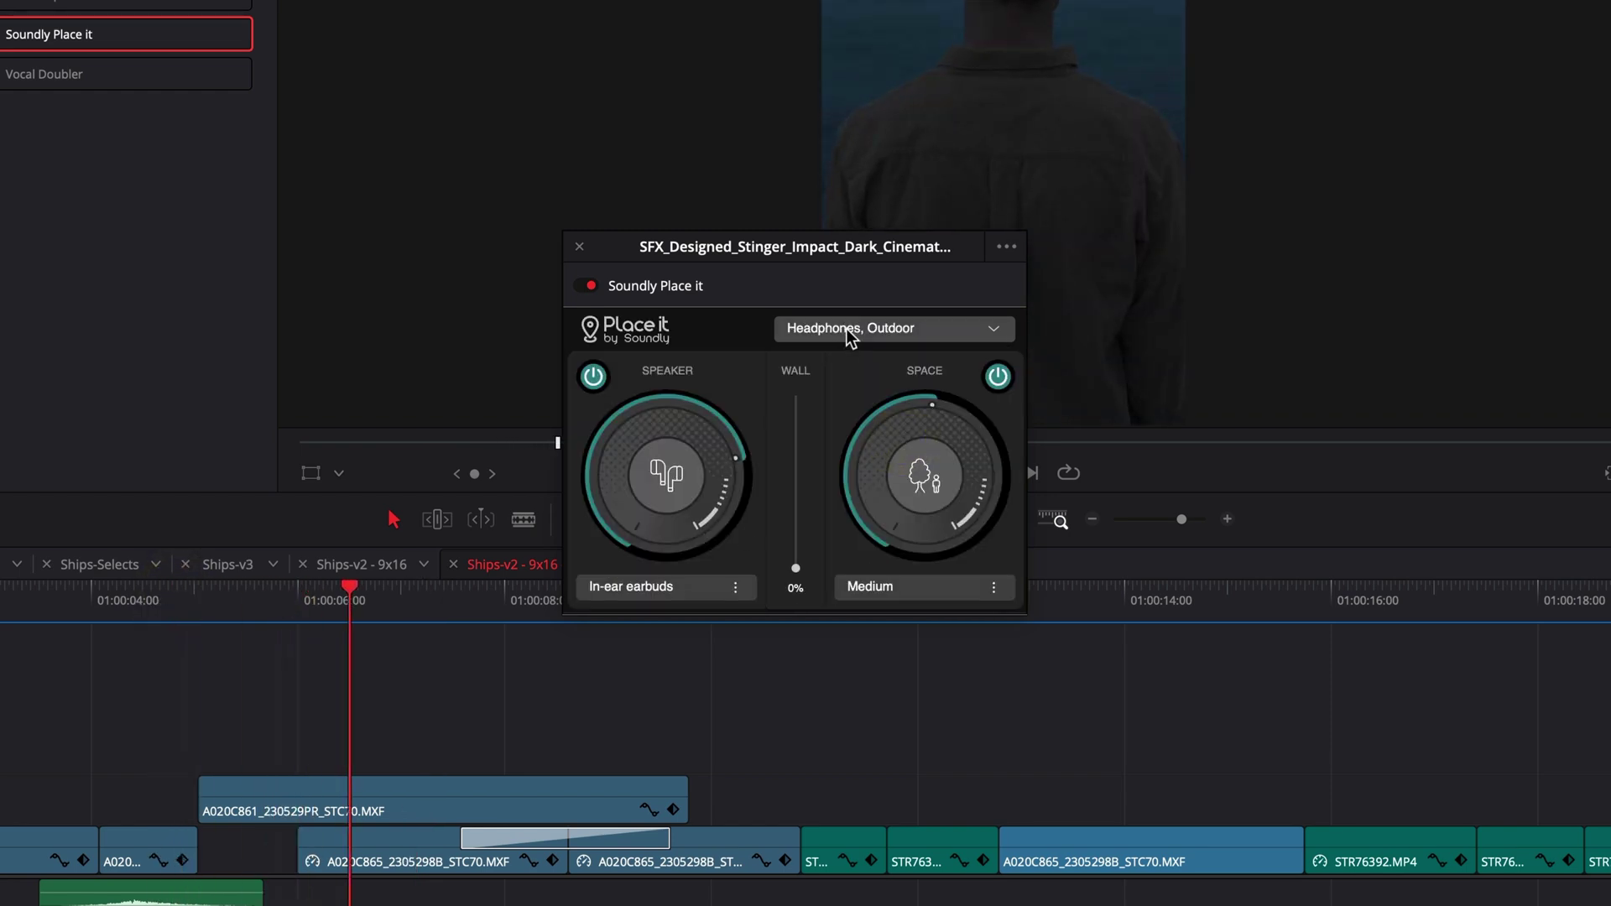
{"action": "left_click", "coordinate": [853, 328]}
{"action": "left_click", "coordinate": [873, 409]}
{"action": "left_click", "coordinate": [159, 597]}
{"action": "key", "text": "space"}
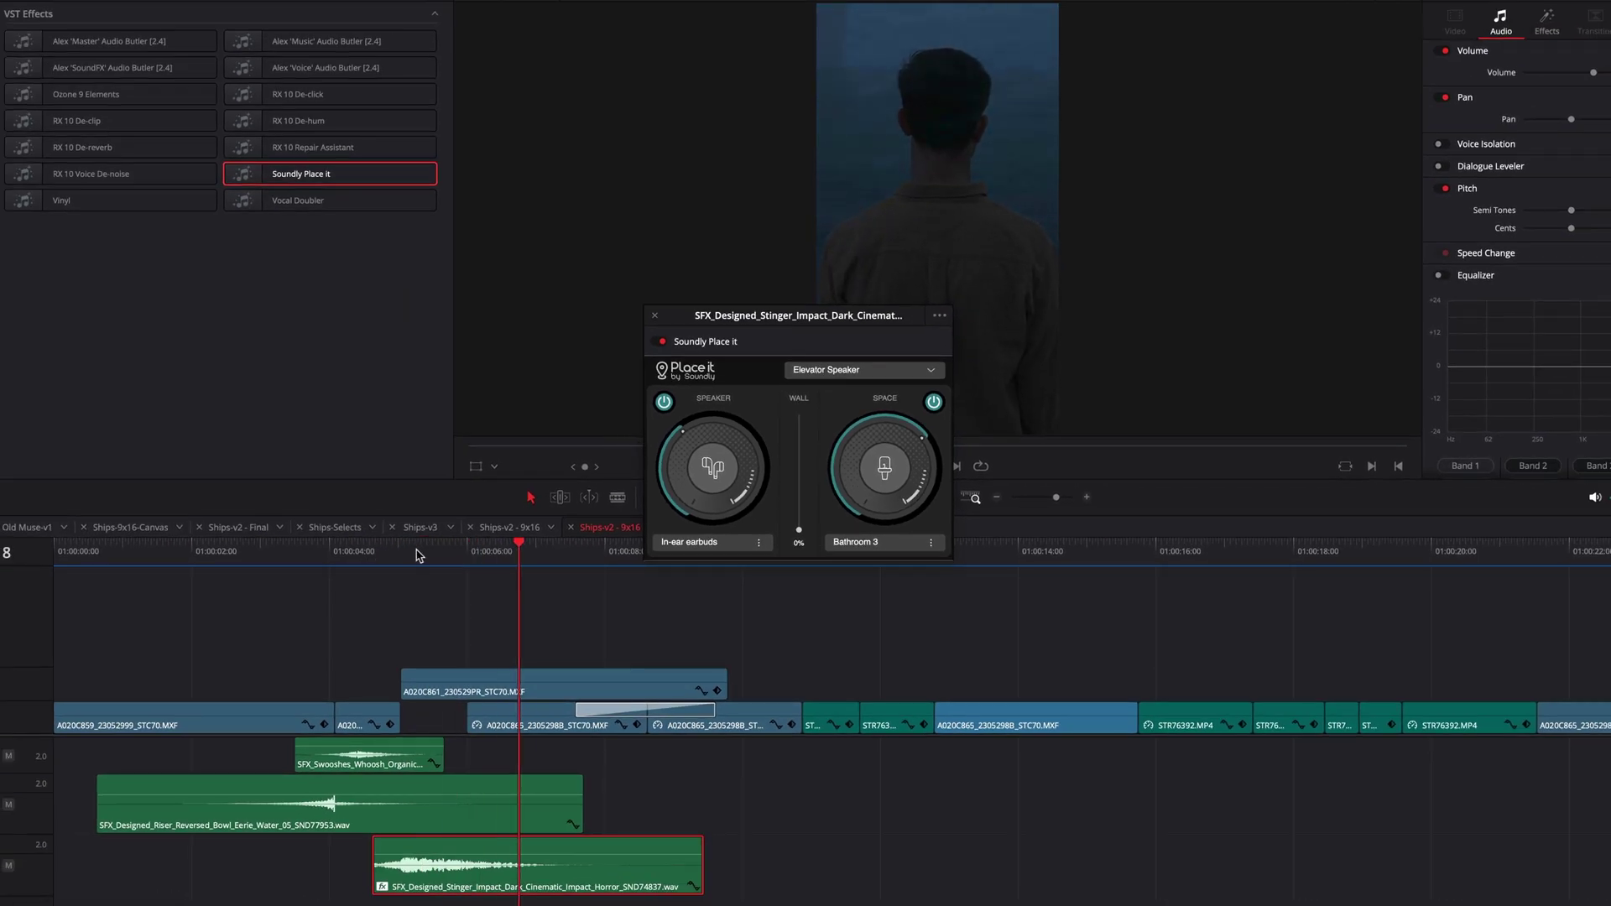
{"action": "left_click", "coordinate": [294, 554]}
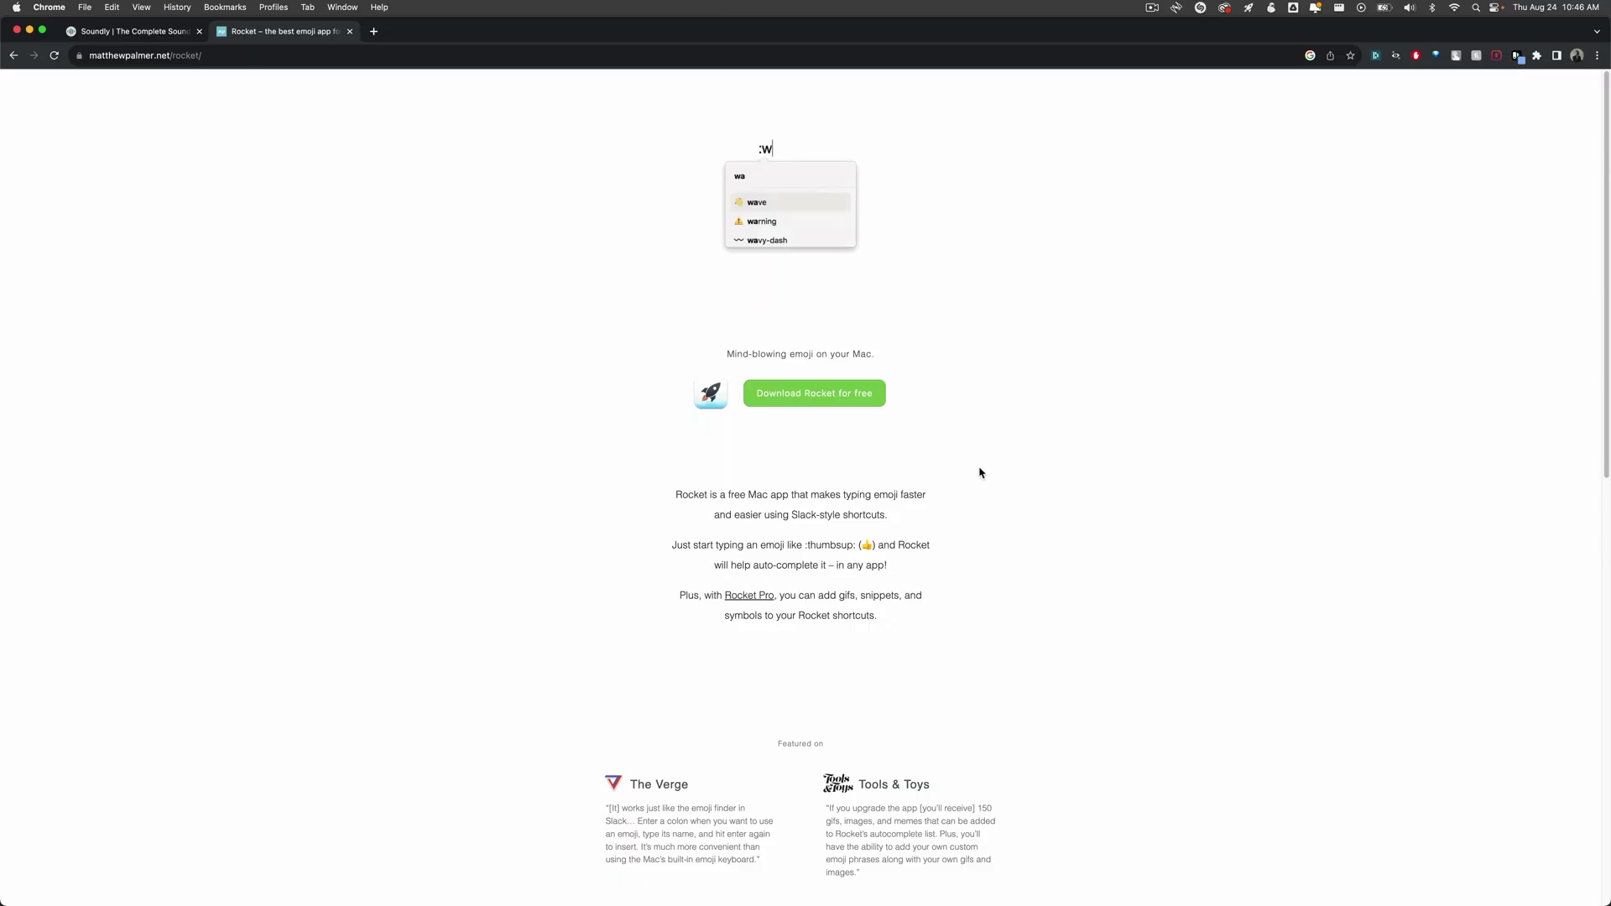
Bring the Aftersun YT Short Resolve window to the front via Mission Control
{"action": "key", "text": "ctrl+Up"}
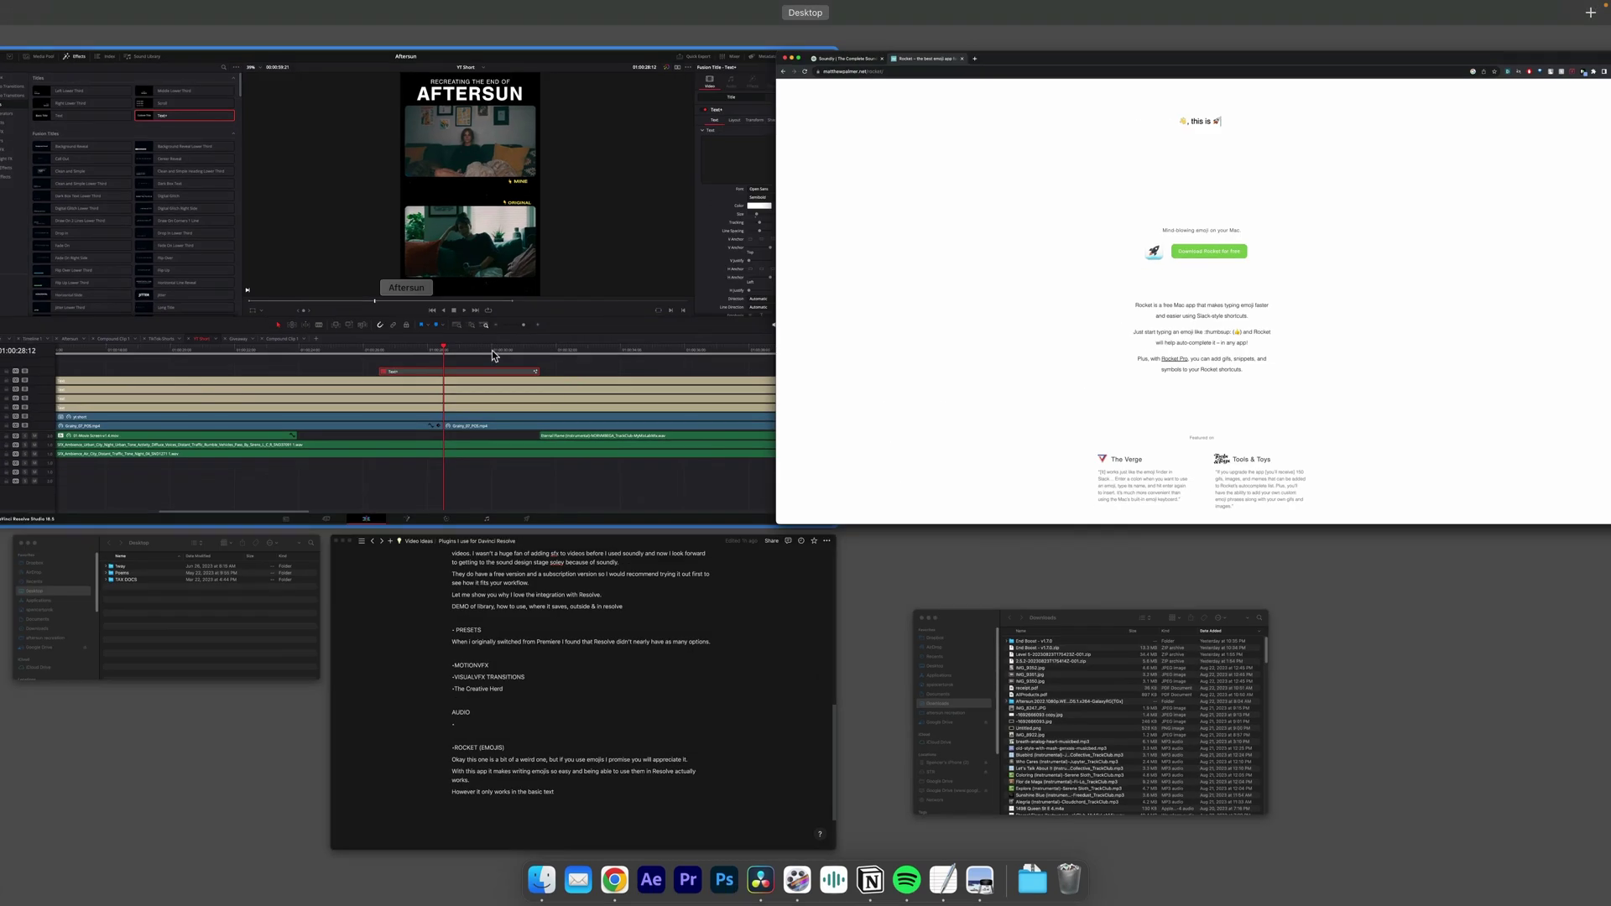
{"action": "left_click", "coordinate": [445, 275]}
Insert a thumbsup emoji before MINE by typing :thumbs in the title's Rich Text field
{"action": "left_click", "coordinate": [768, 592]}
{"action": "scroll", "coordinate": [695, 600], "scroll_direction": "right", "scroll_amount": 3}
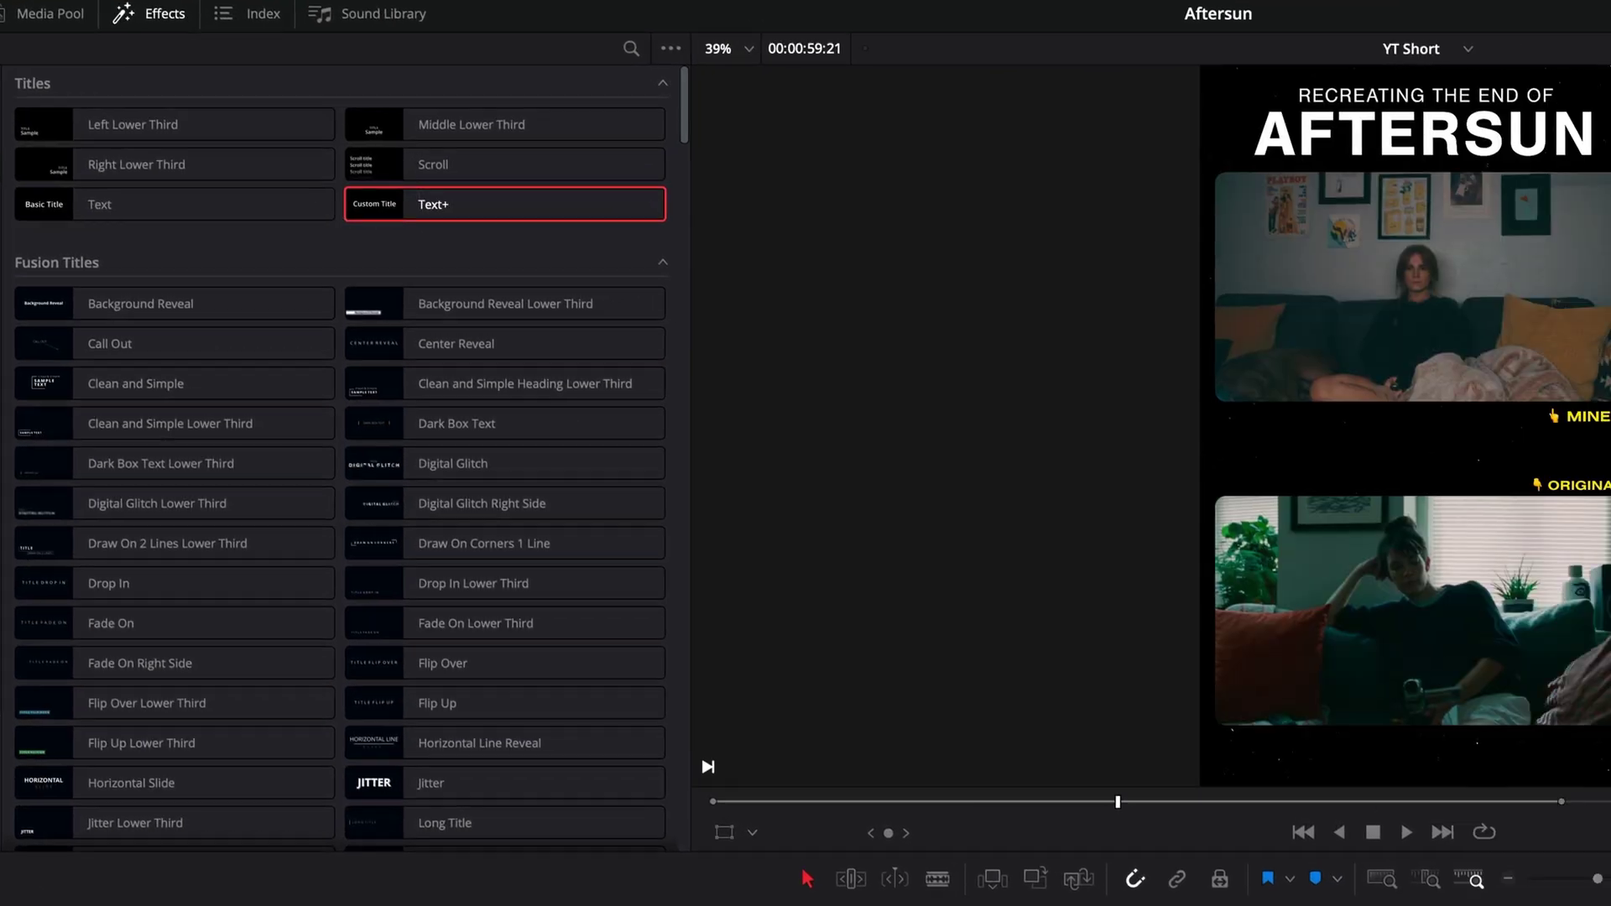
{"action": "scroll", "coordinate": [1488, 568], "scroll_direction": "up", "scroll_amount": 5}
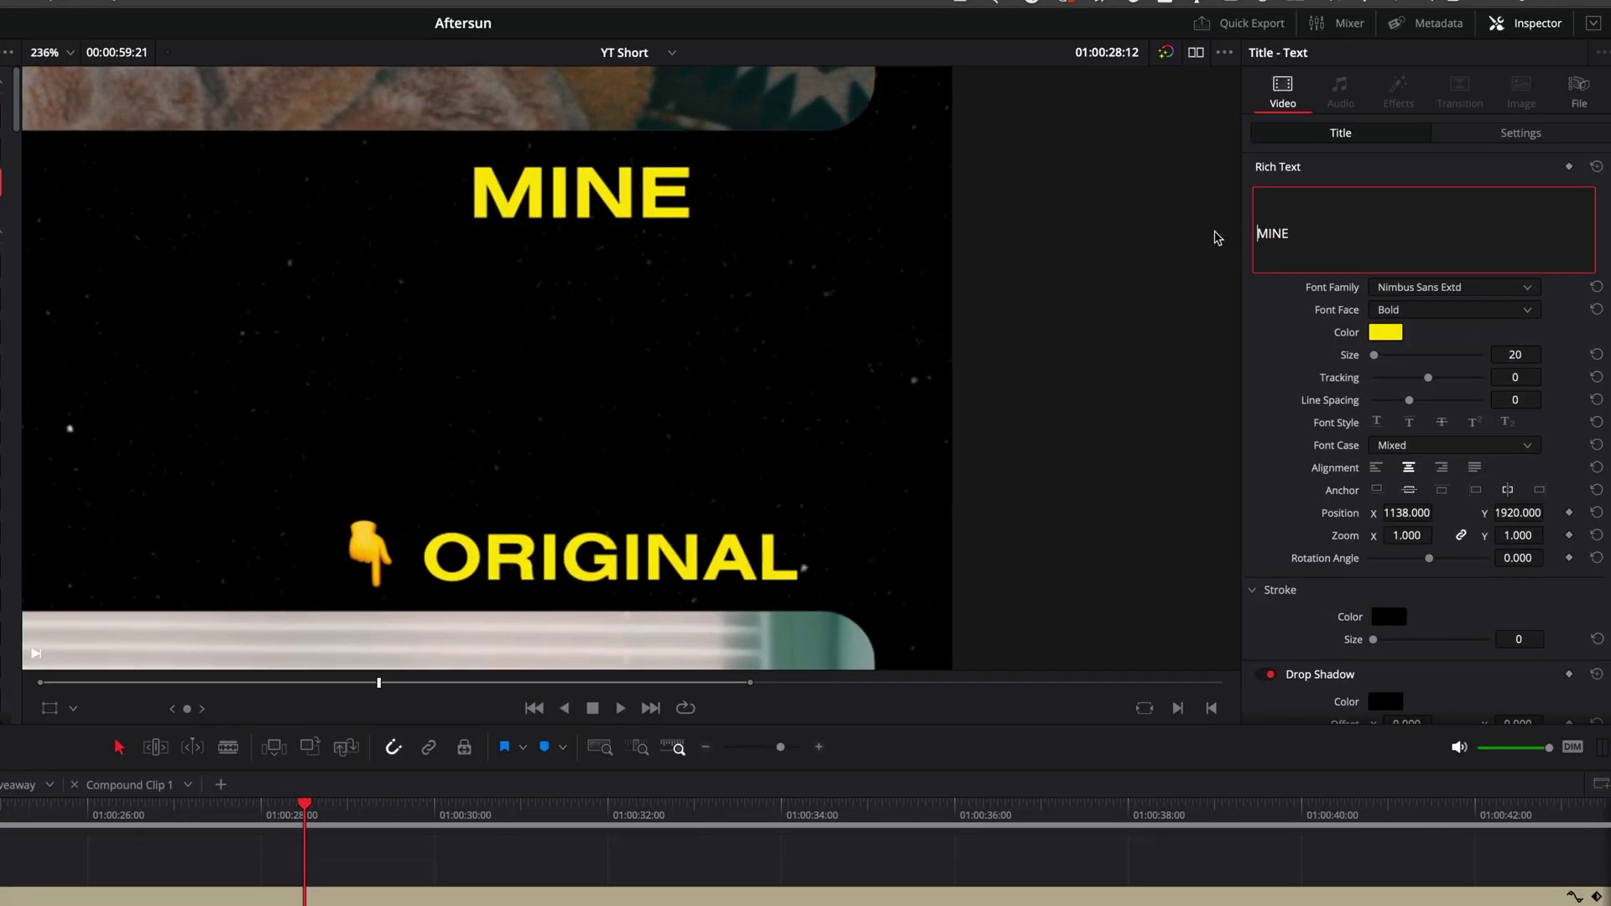
{"action": "type", "text": "thumbs"}
{"action": "key", "text": "Down"}
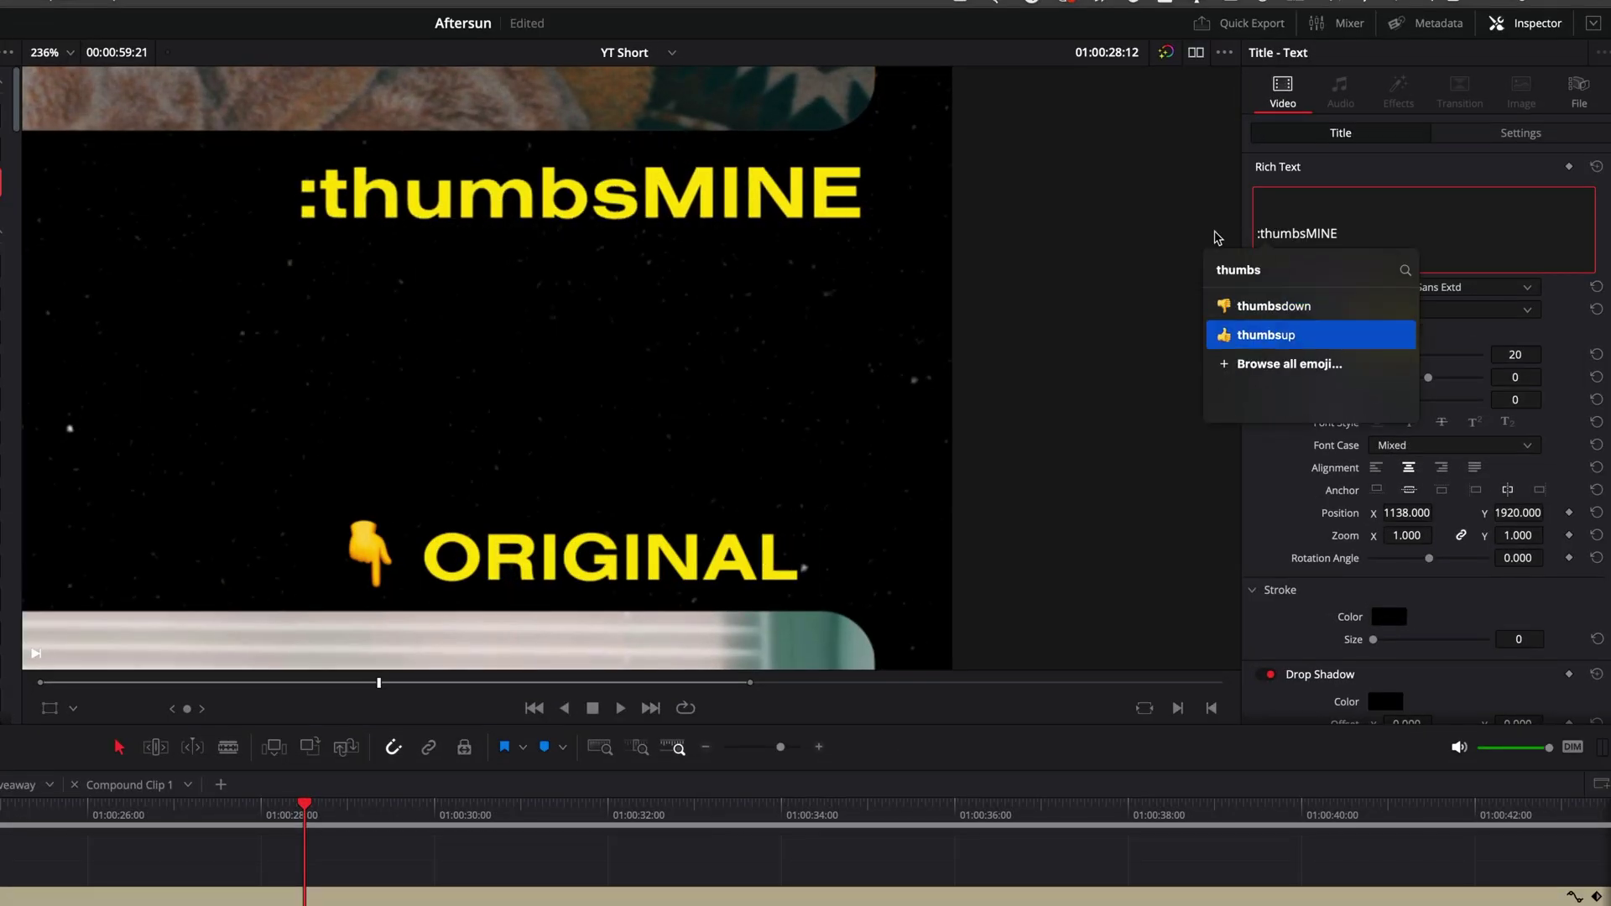
{"action": "key", "text": "Return"}
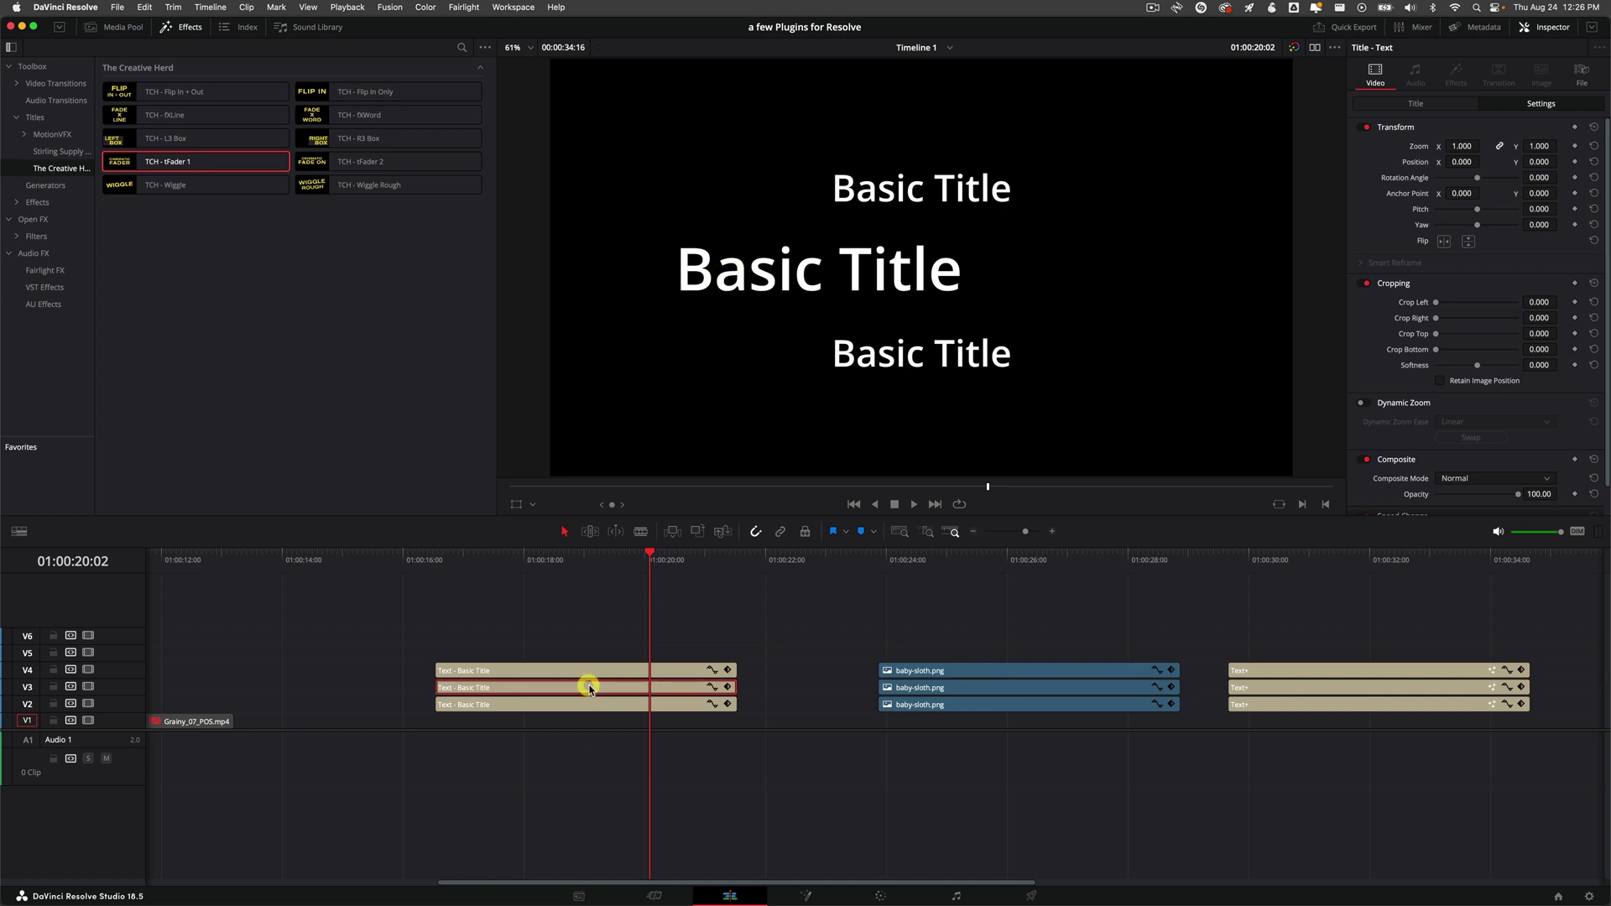
Drag the large middle Basic Title to the frame's centre and nudge the top title into line
{"action": "key", "text": "d"}
{"action": "key", "text": "d"}
{"action": "left_click_drag", "start_coordinate": [759, 319], "coordinate": [838, 265]}
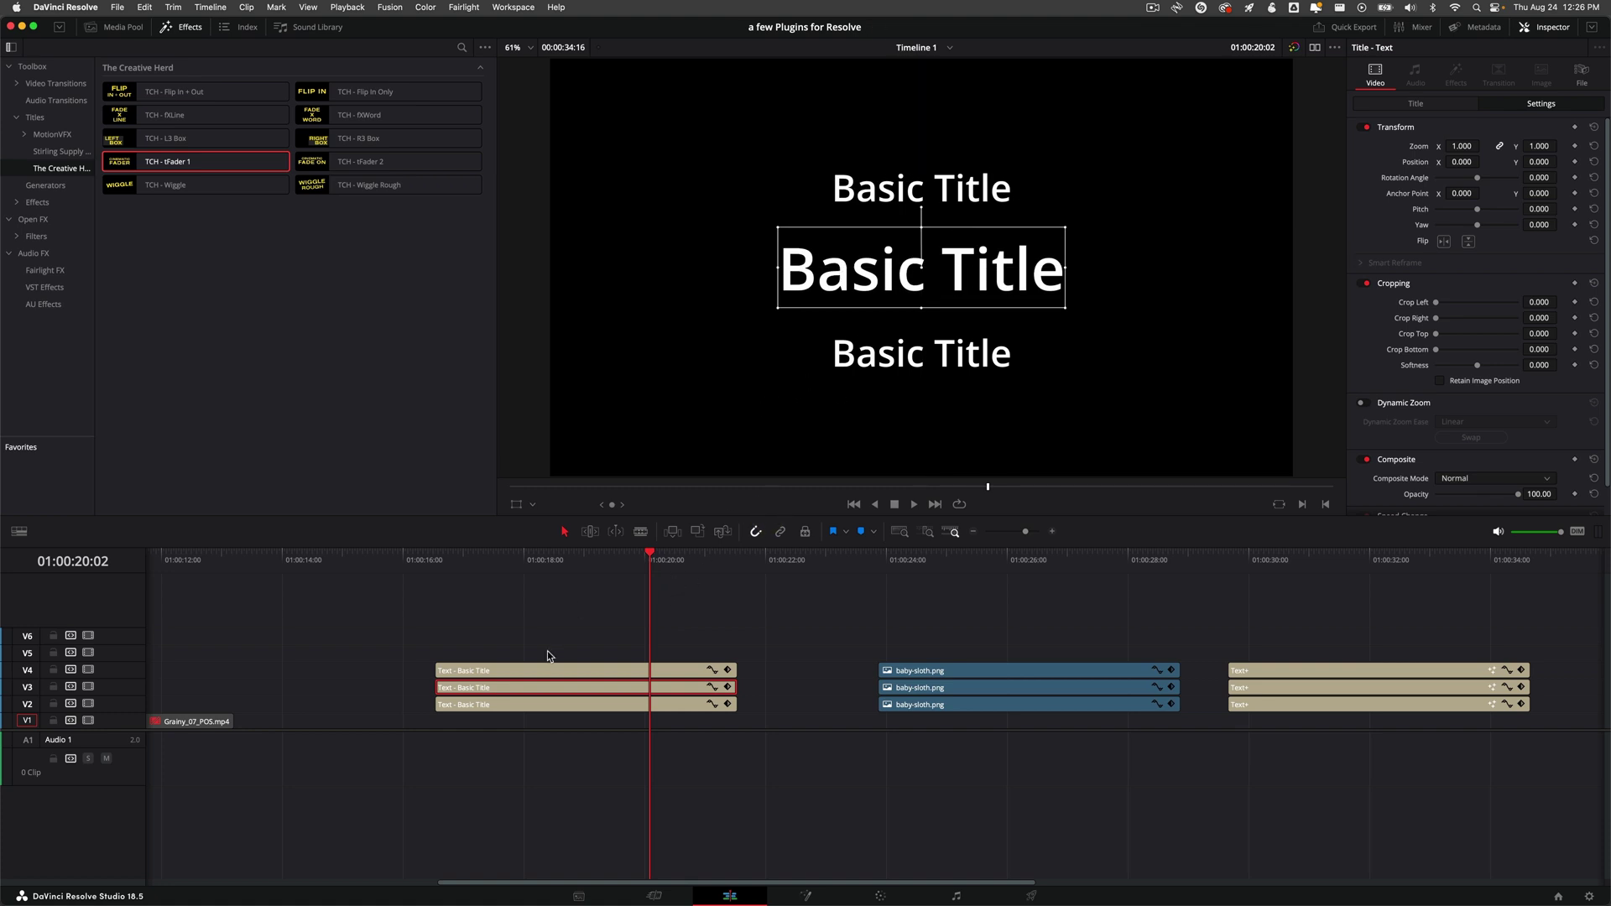
{"action": "mouse_move", "coordinate": [798, 180]}
{"action": "left_mouse_down"}
{"action": "mouse_move", "coordinate": [711, 190]}
{"action": "mouse_move", "coordinate": [798, 194]}
{"action": "left_mouse_up"}
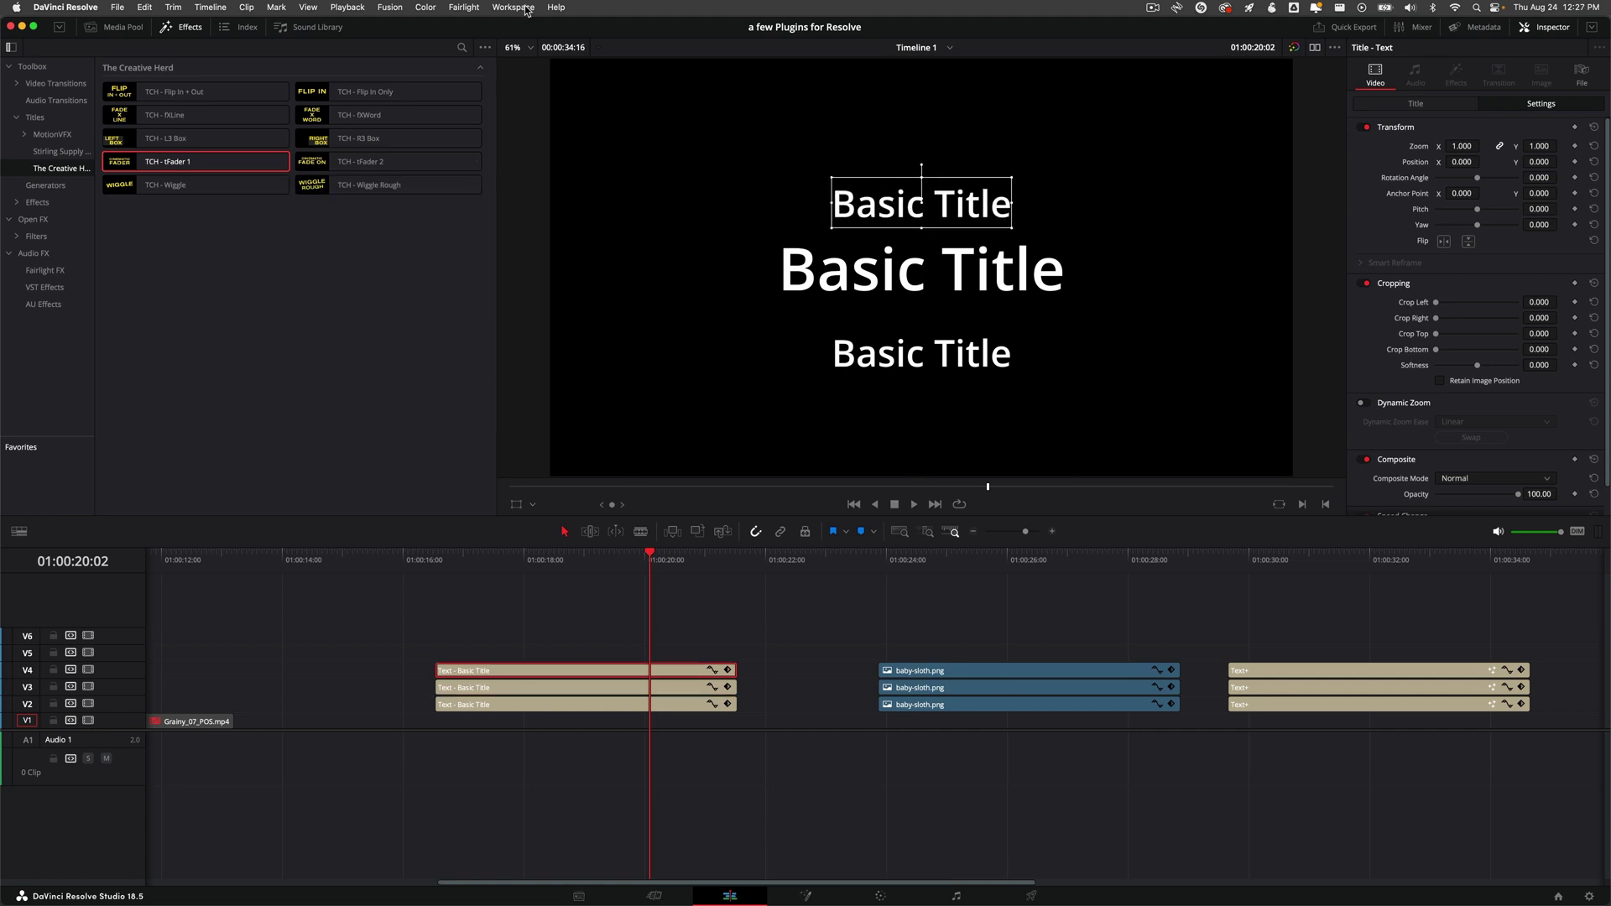
Launch the Timeline Tools script, position its window, and move the playhead onto the baby-sloth clips
{"action": "left_click", "coordinate": [527, 11]}
{"action": "mouse_move", "coordinate": [587, 420]}
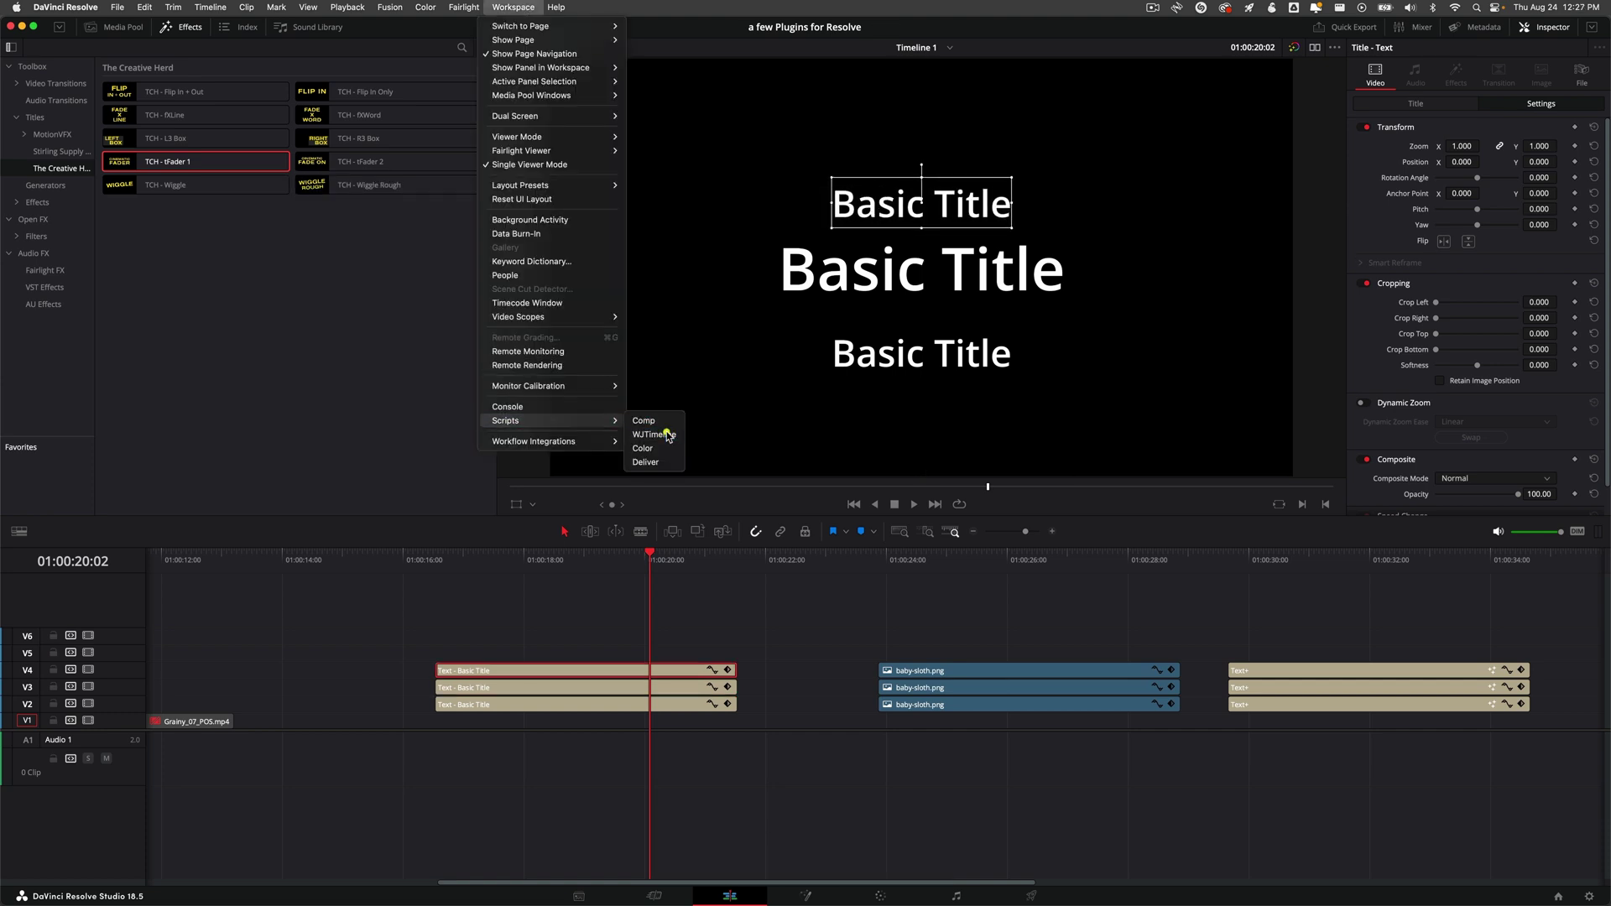
{"action": "left_click", "coordinate": [667, 434]}
{"action": "left_click_drag", "start_coordinate": [218, 59], "coordinate": [560, 389]}
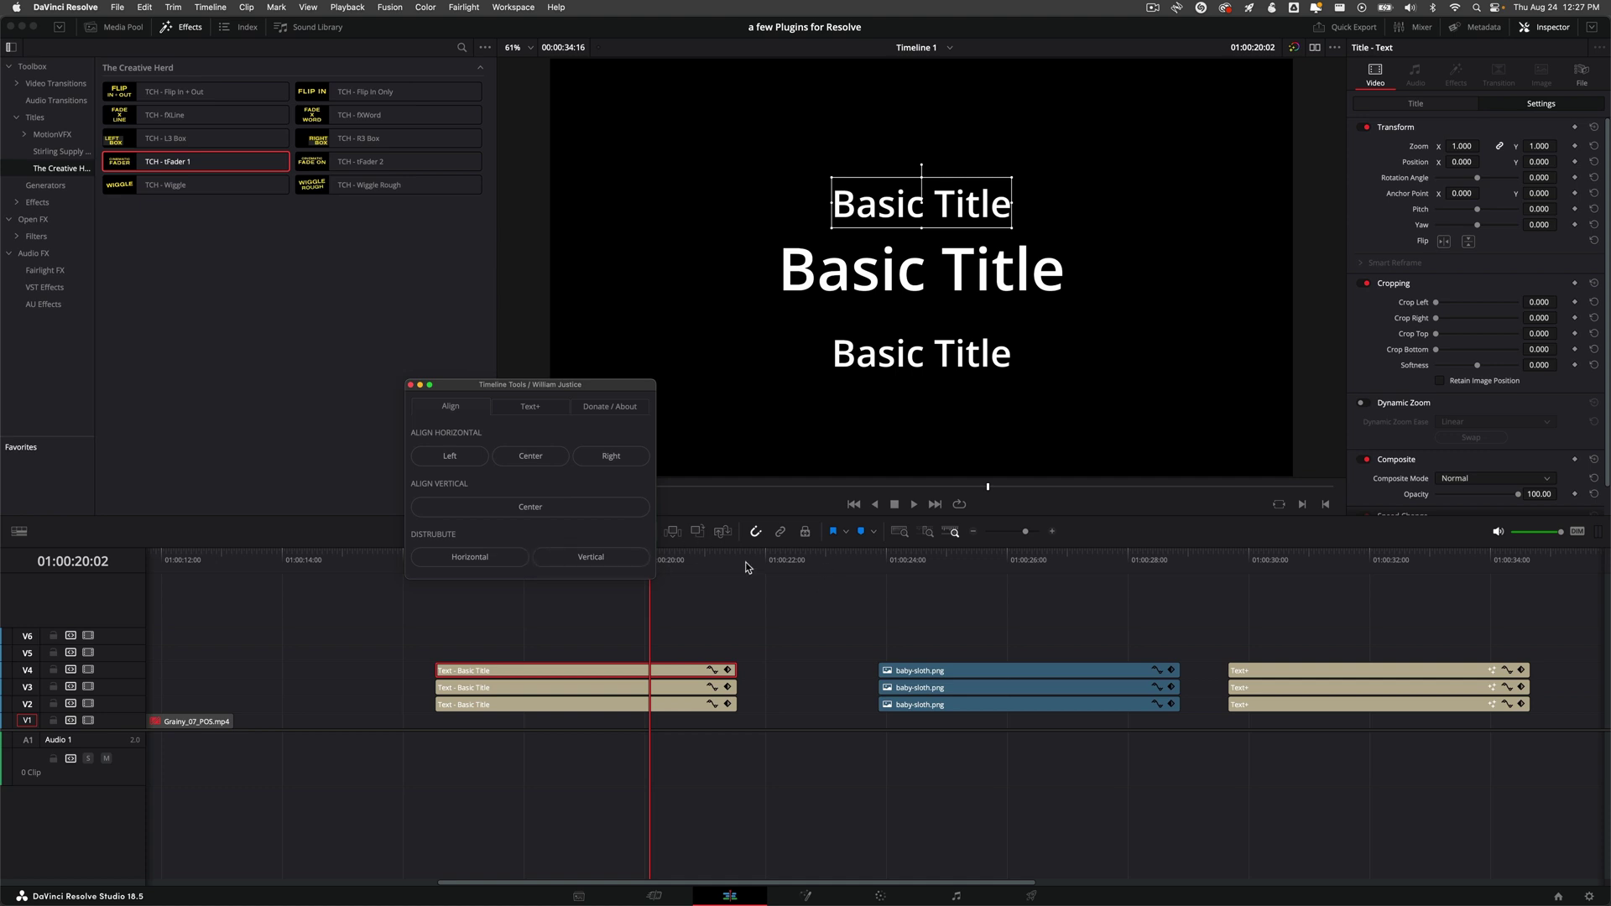
{"action": "left_click", "coordinate": [1052, 555]}
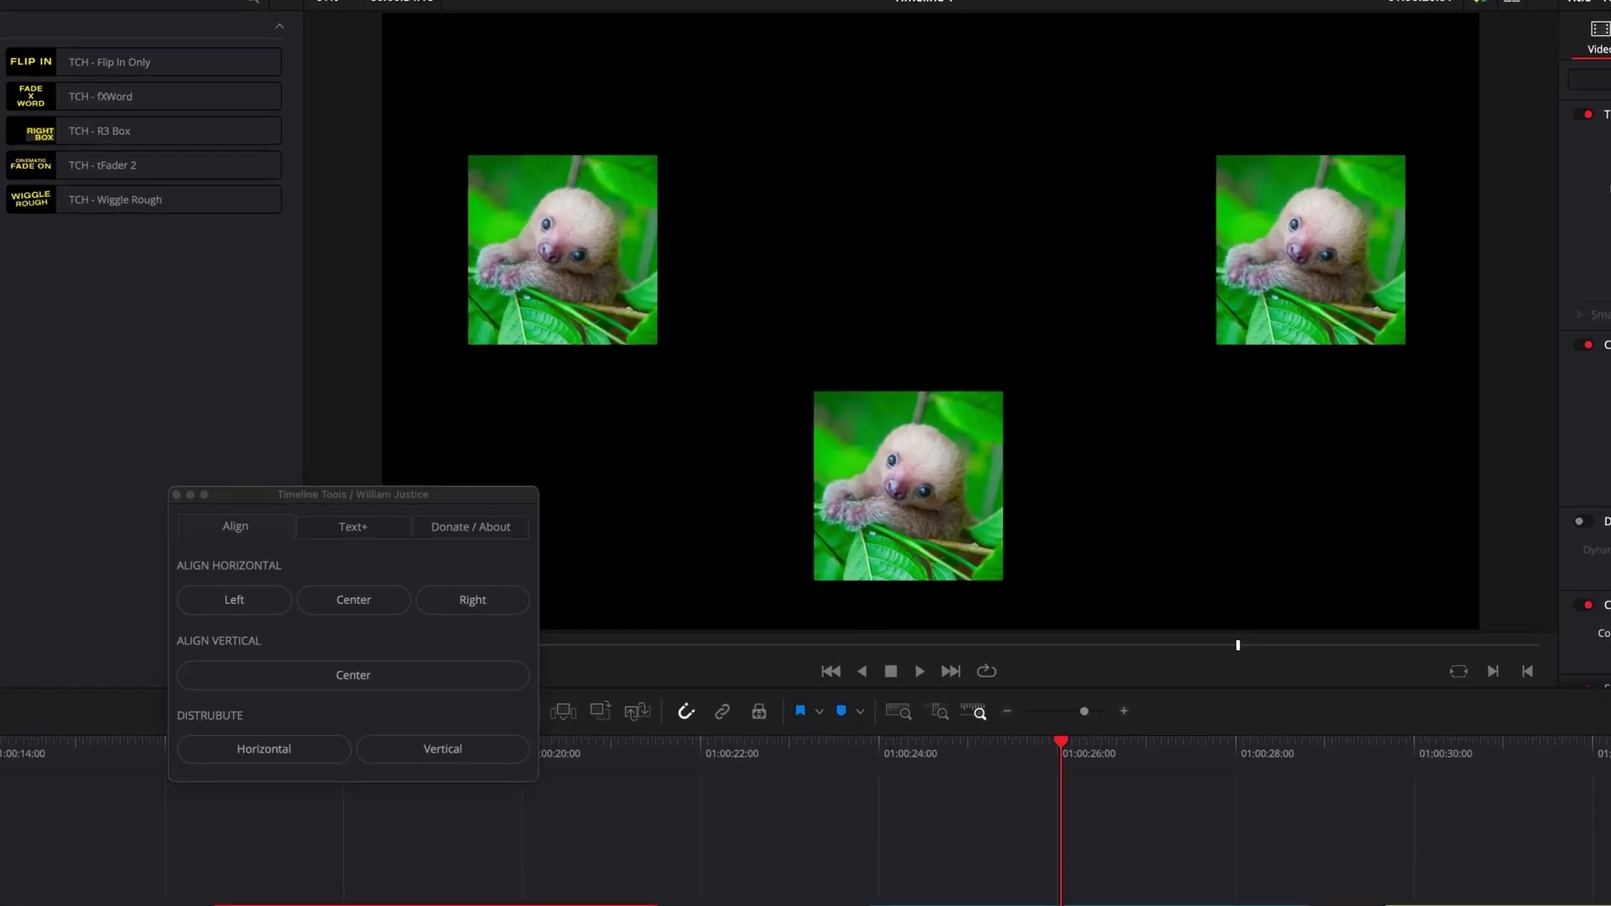
Align the three sloth images on their vertical centres and distribute them evenly across the frame
{"action": "left_click_drag", "start_coordinate": [411, 500], "coordinate": [204, 472]}
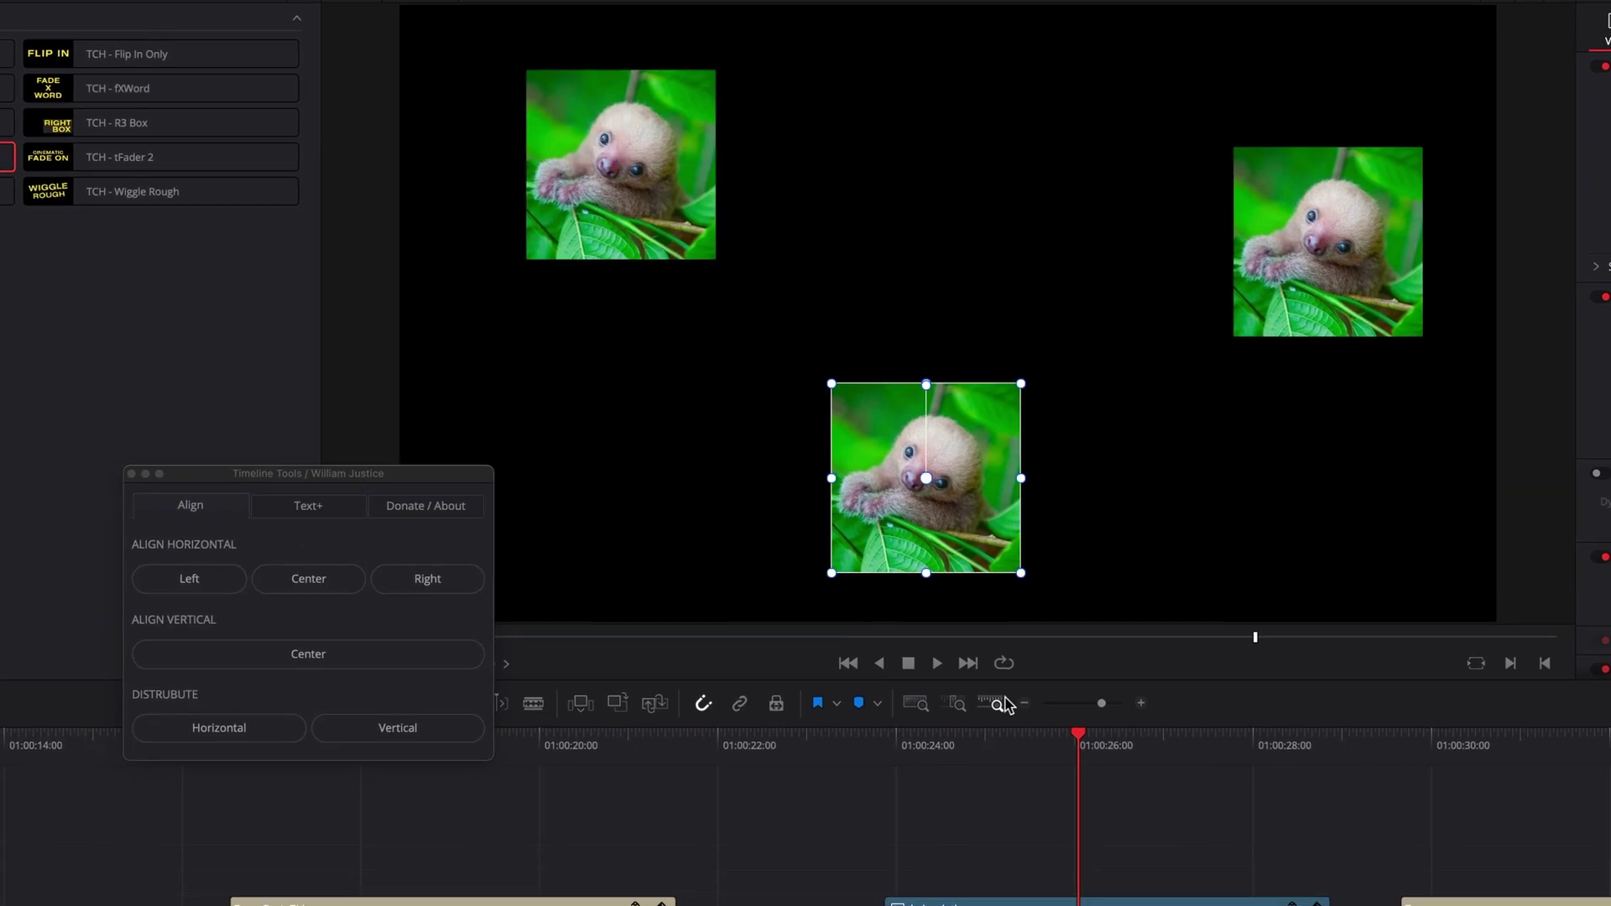
{"action": "left_click_drag", "start_coordinate": [926, 503], "coordinate": [945, 401]}
{"action": "left_click", "coordinate": [939, 882]}
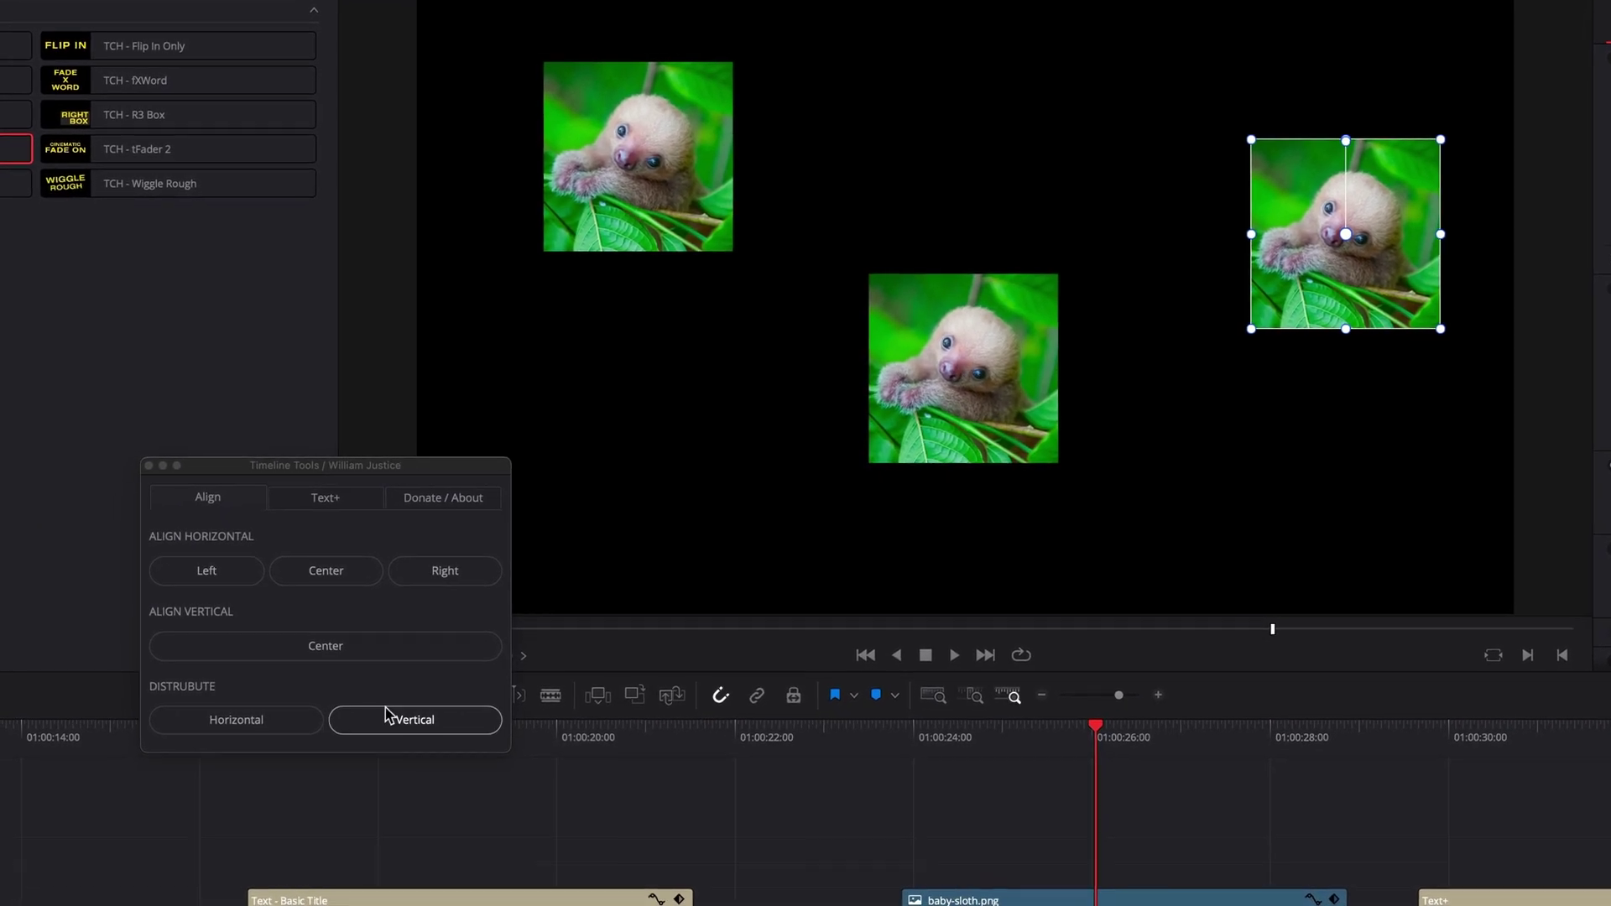
{"action": "left_click", "coordinate": [335, 646]}
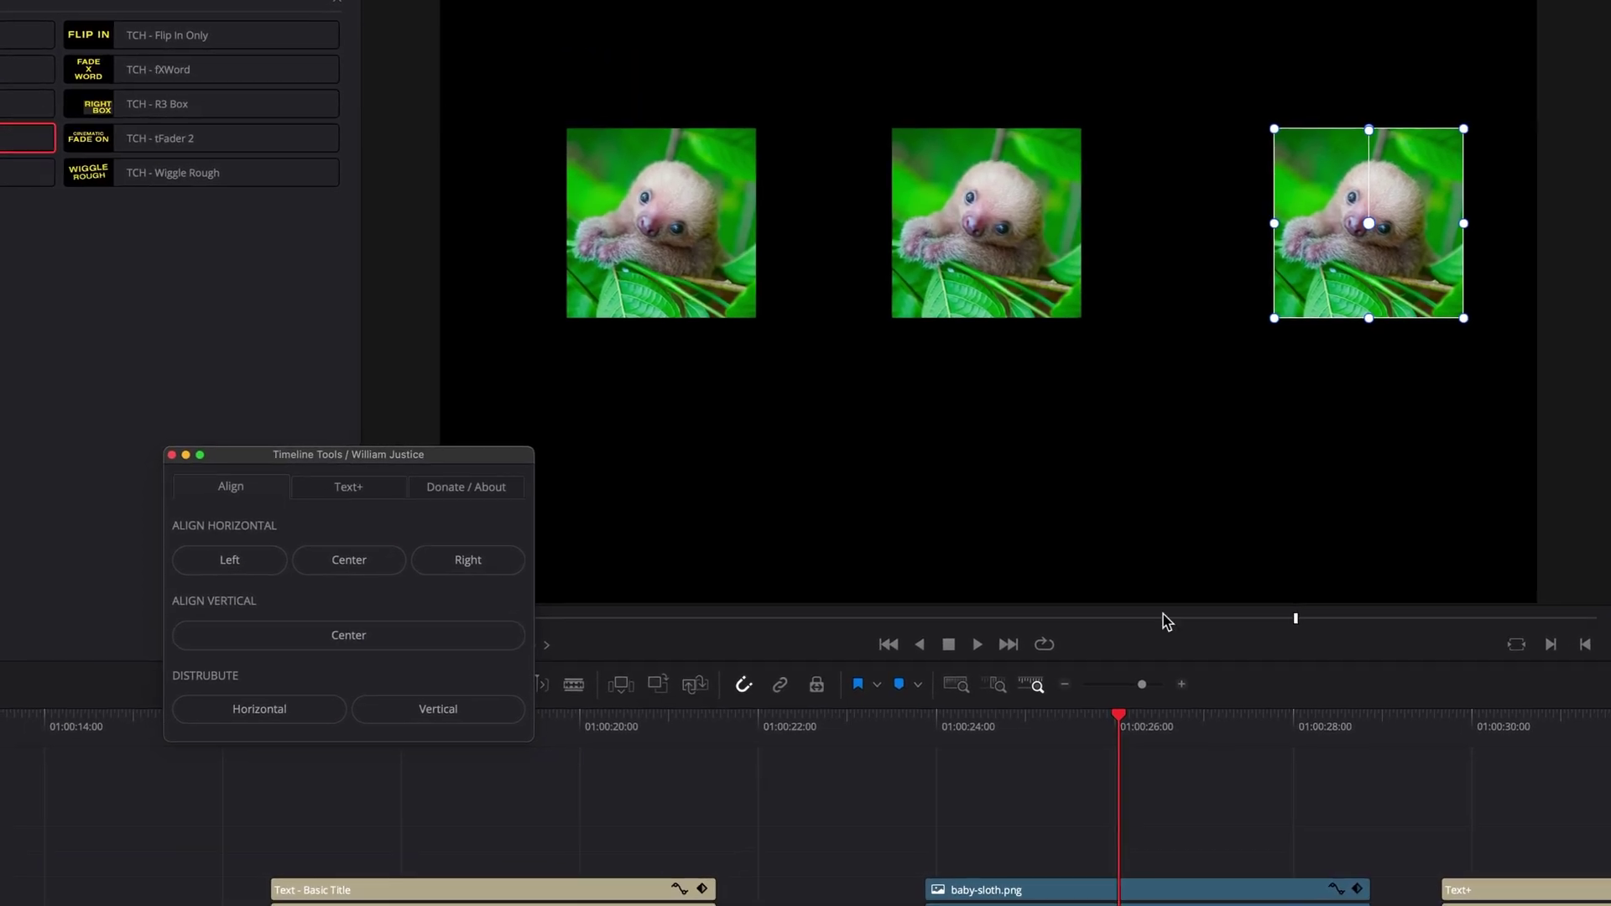
{"action": "left_click", "coordinate": [560, 703]}
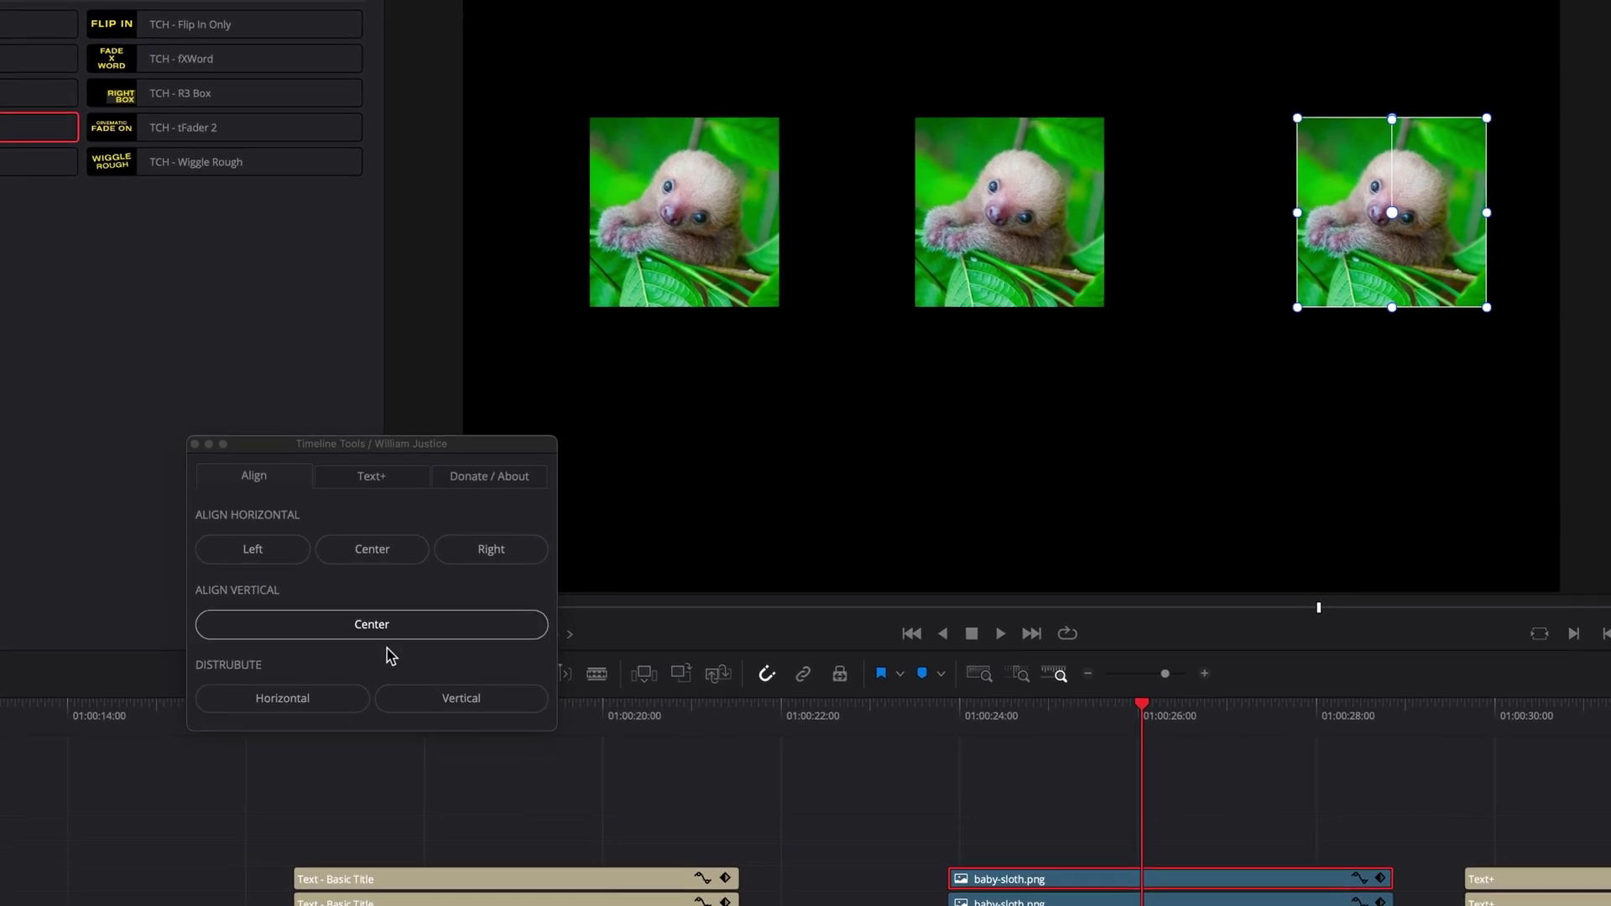
{"action": "left_click", "coordinate": [342, 640]}
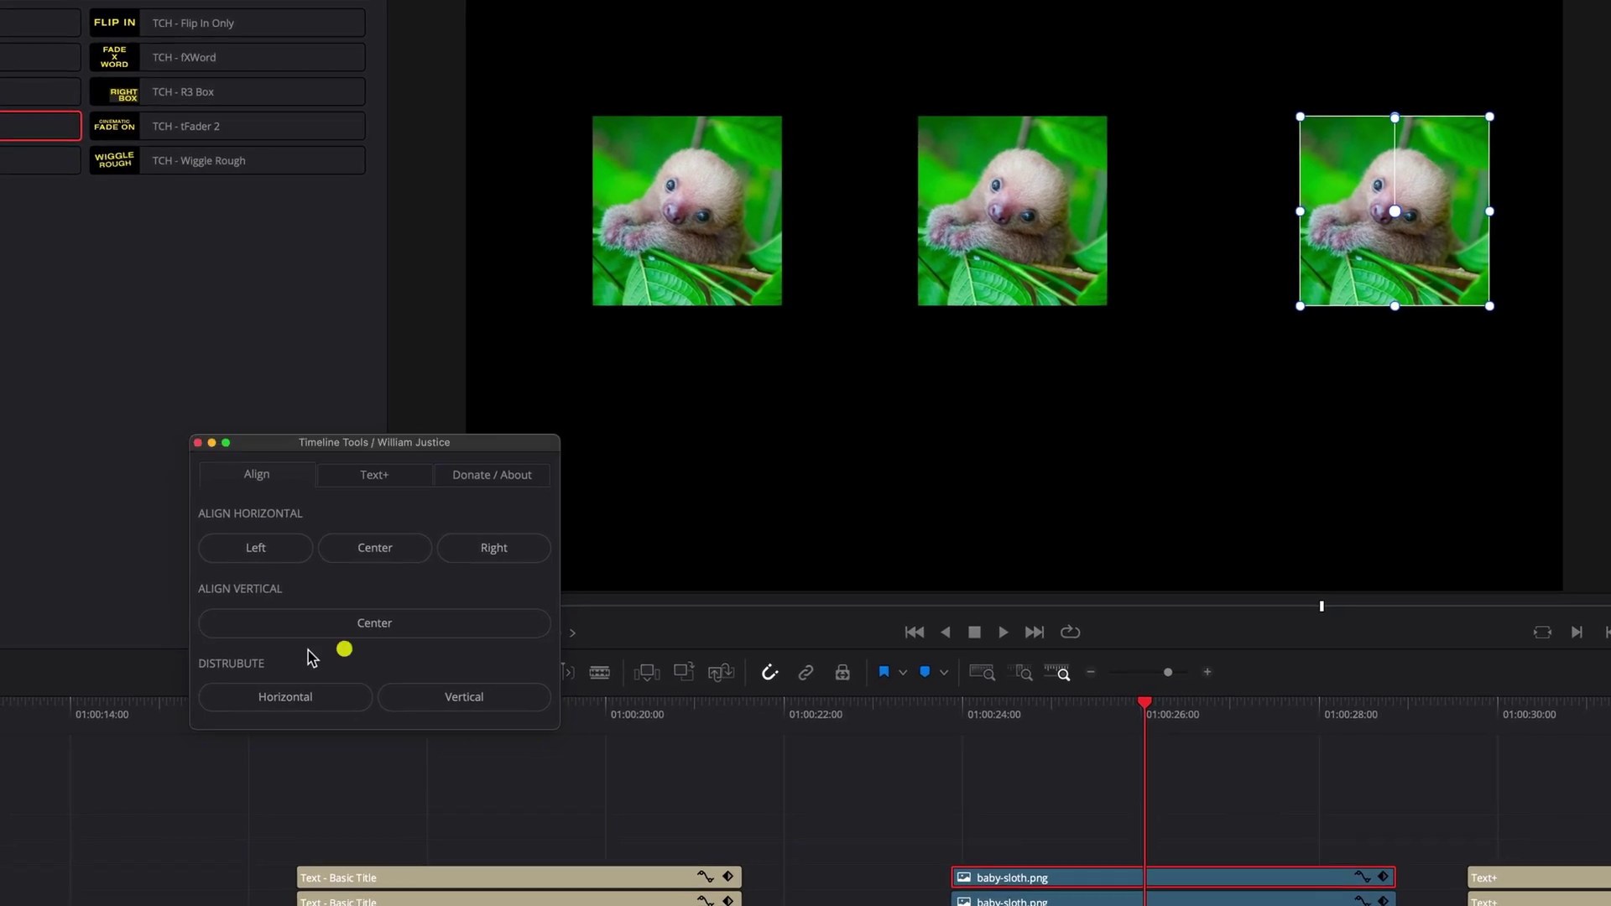
{"action": "left_click", "coordinate": [334, 696]}
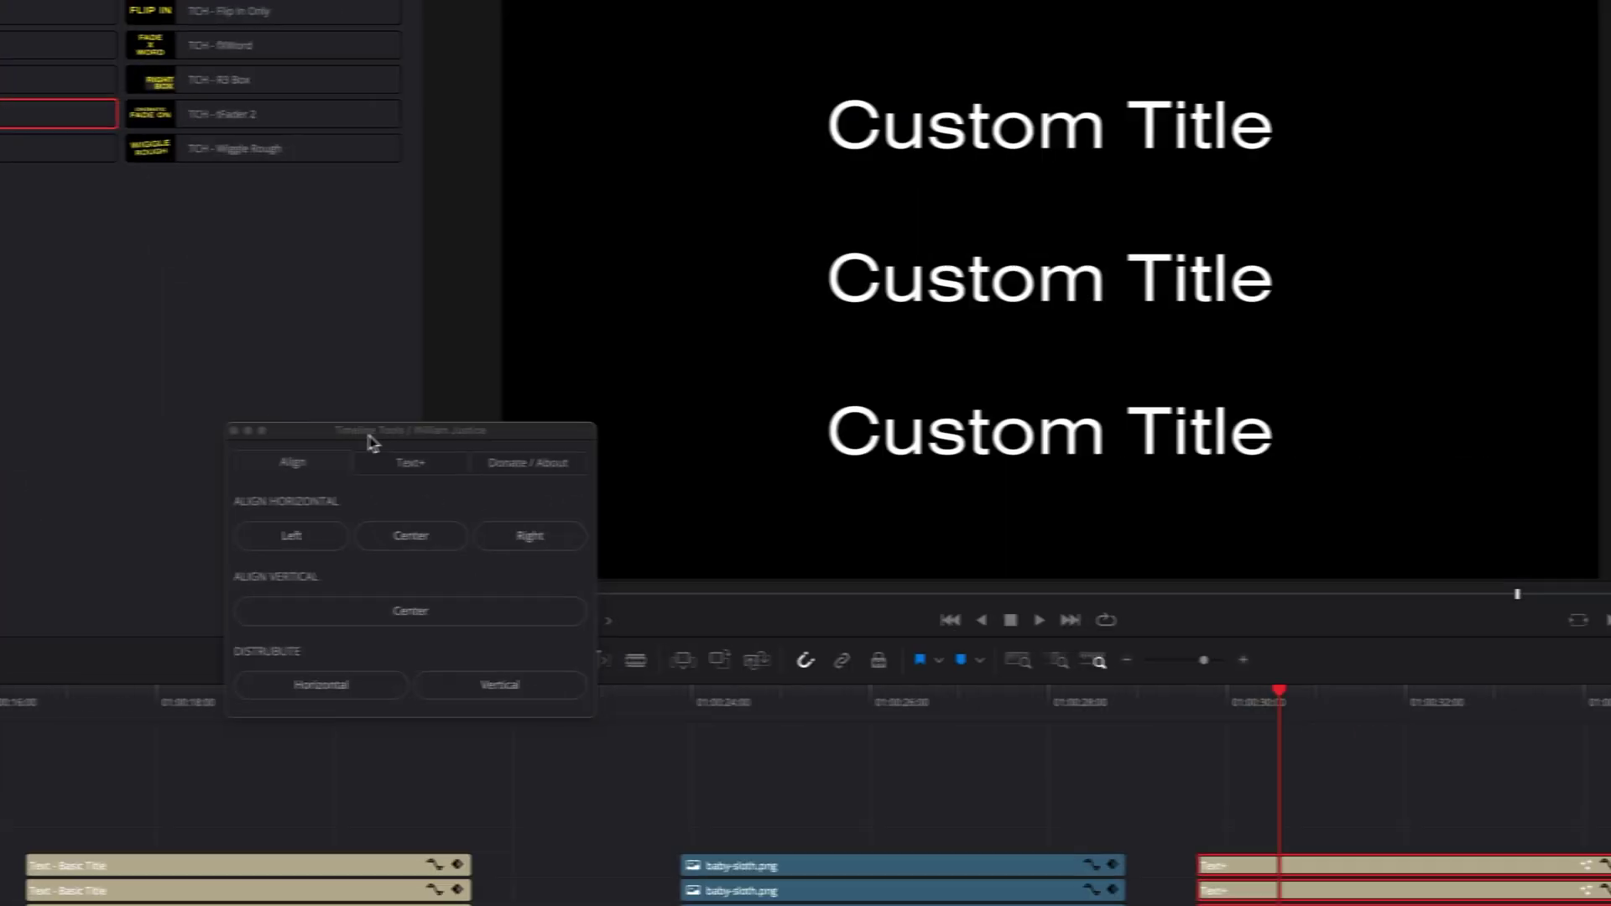
Centre the three Custom Title texts horizontally and vertically in the frame
{"action": "left_click_drag", "start_coordinate": [372, 443], "coordinate": [407, 335]}
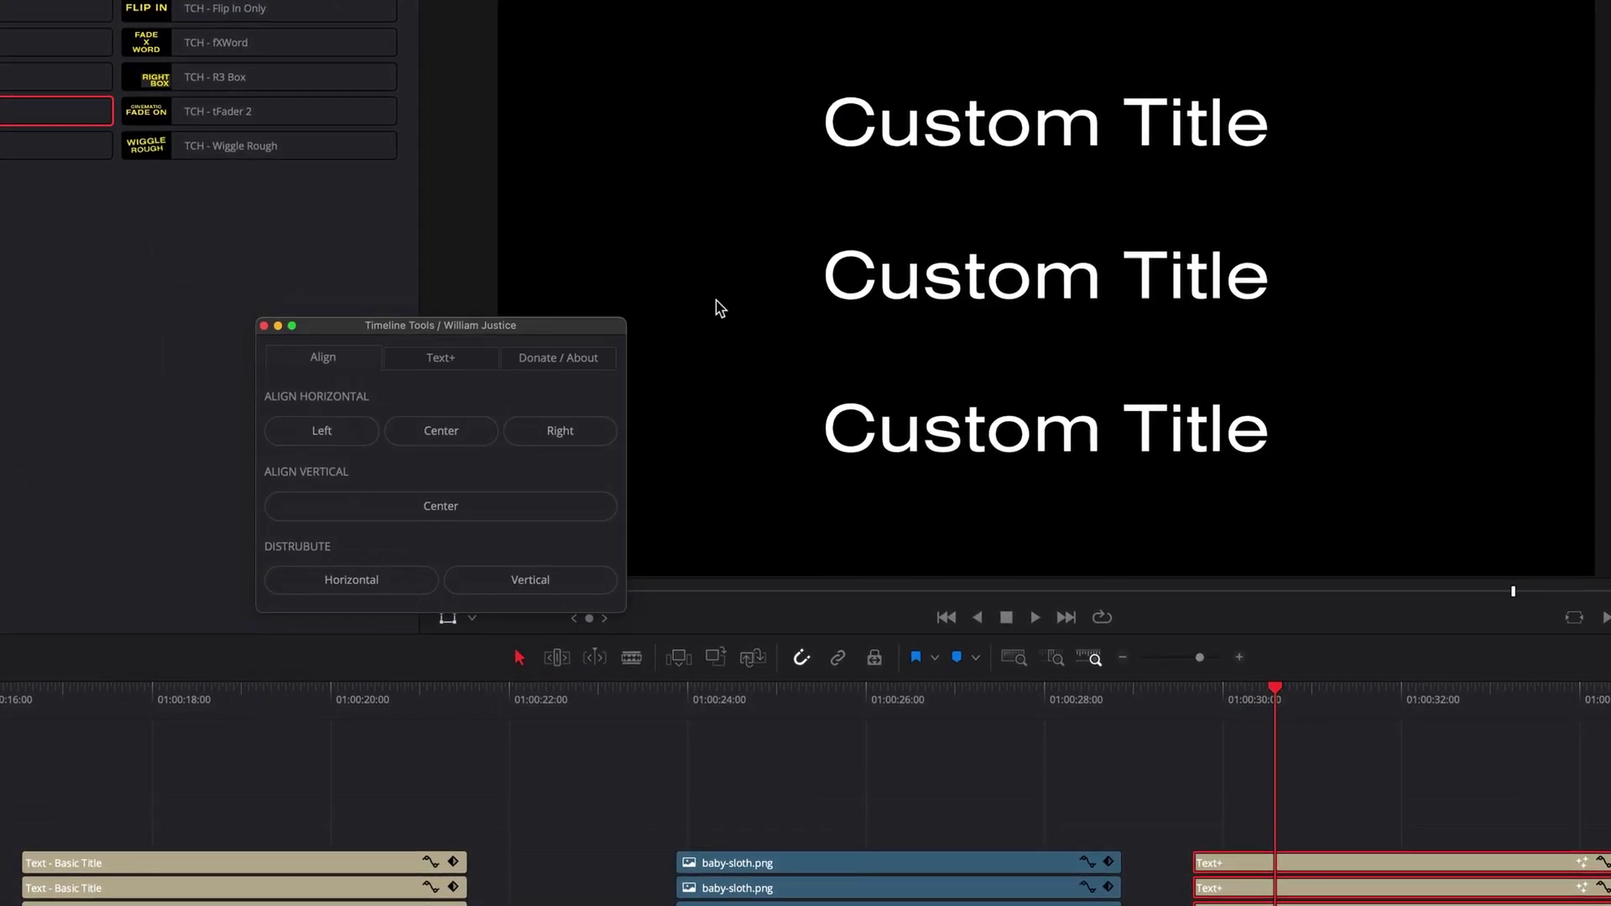
{"action": "left_click", "coordinate": [328, 432]}
{"action": "left_click", "coordinate": [551, 426]}
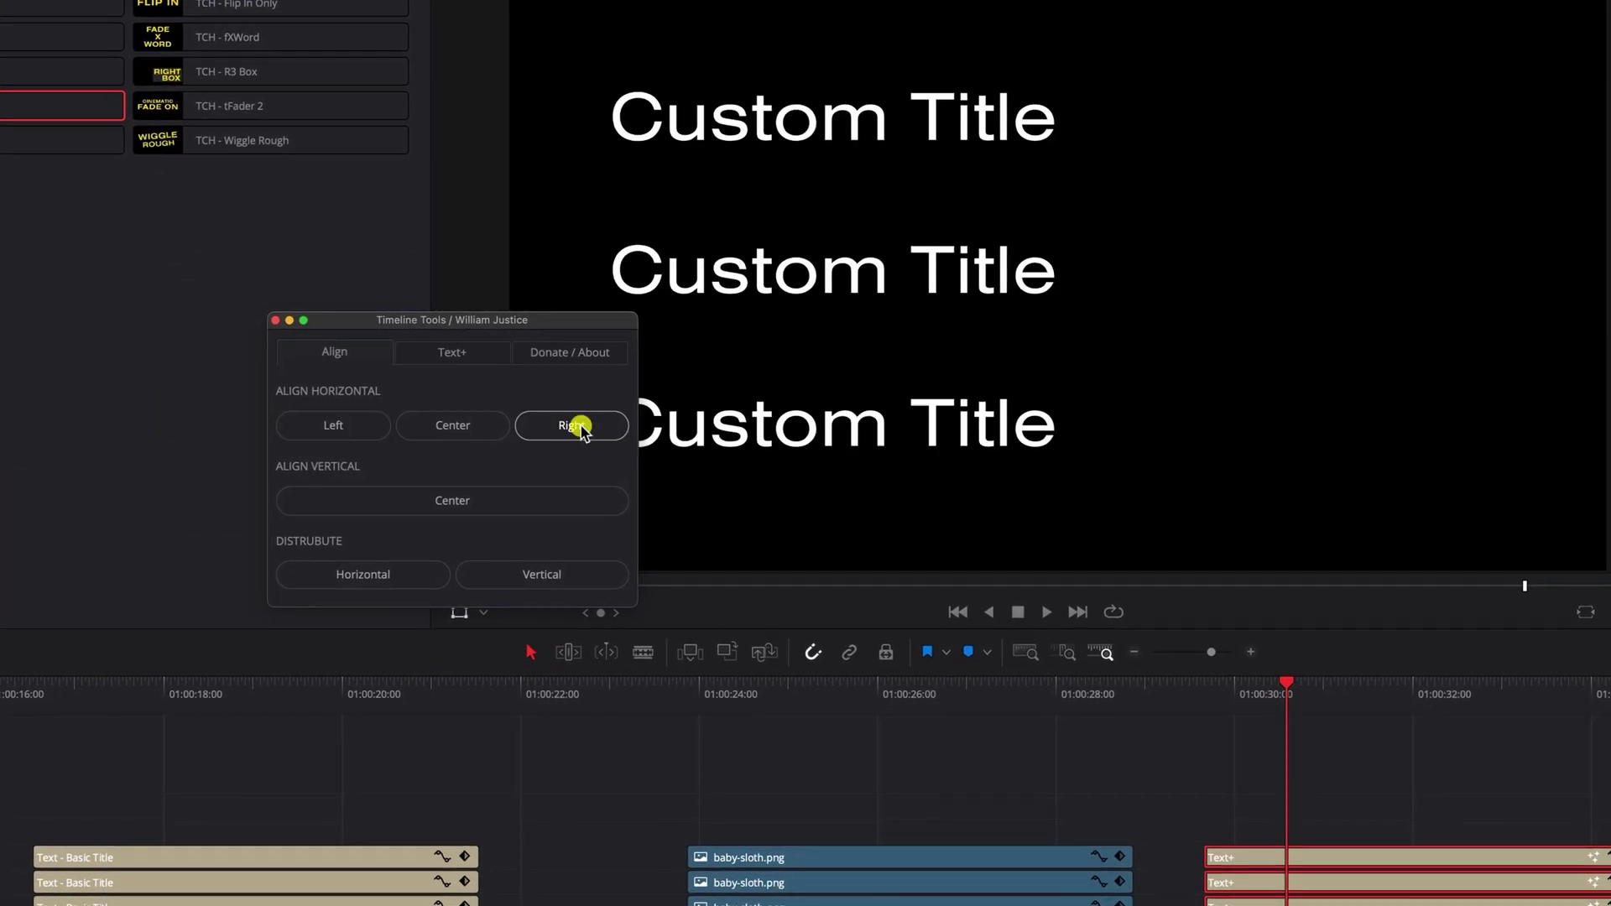
{"action": "left_click", "coordinate": [444, 428]}
{"action": "left_click", "coordinate": [475, 497]}
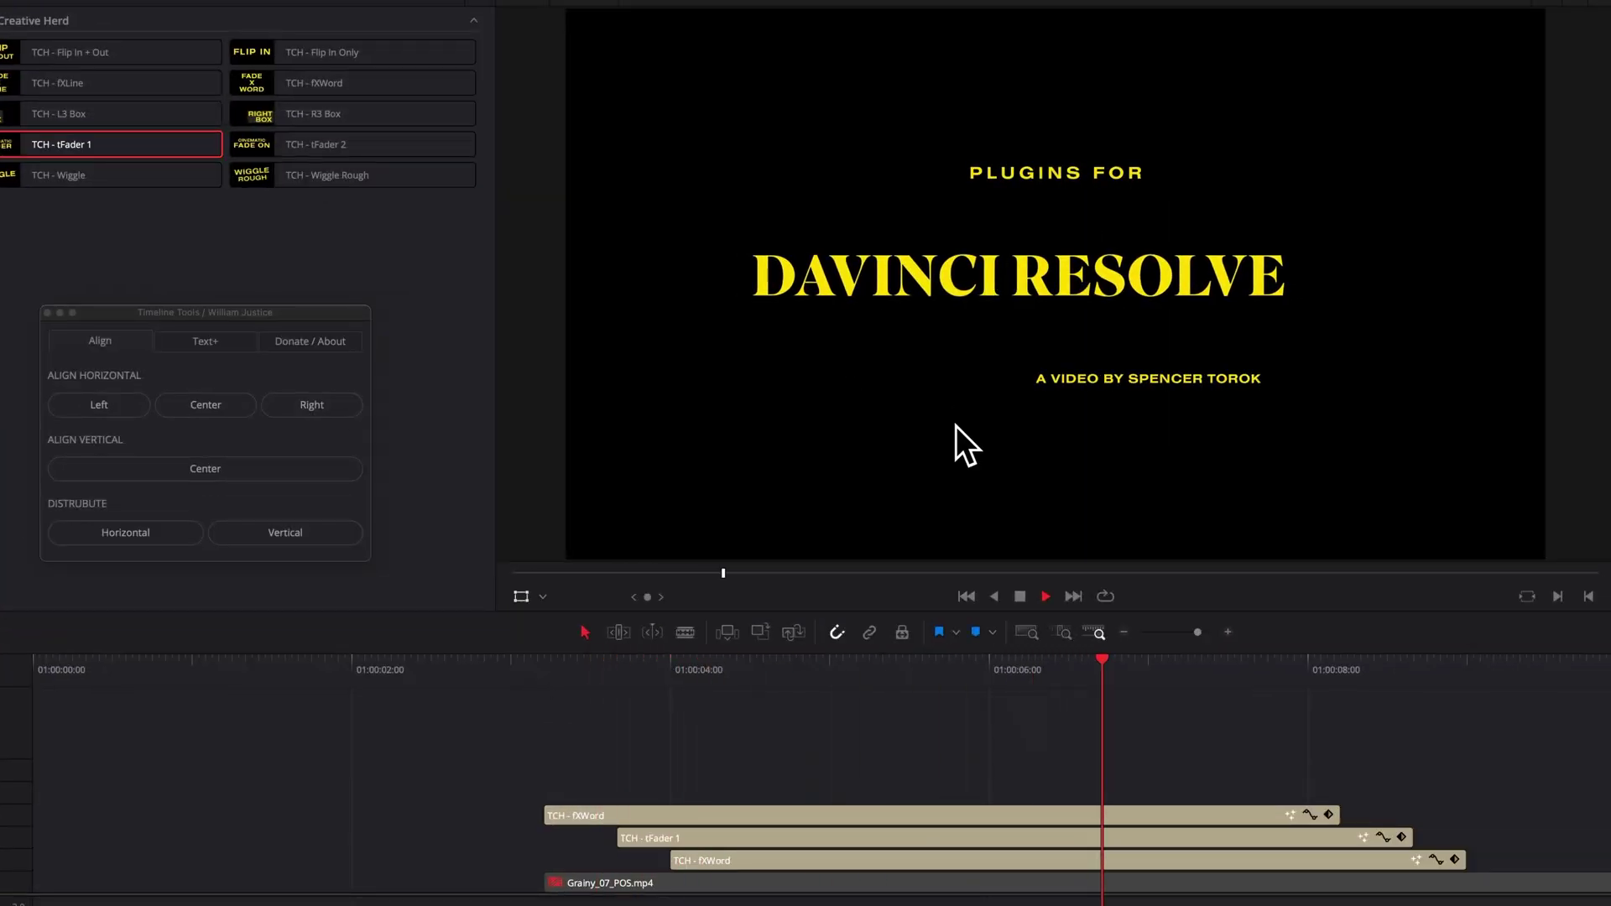
Stop on the title card around 01:00:05 and centre its lines horizontally
{"action": "key", "text": "space"}
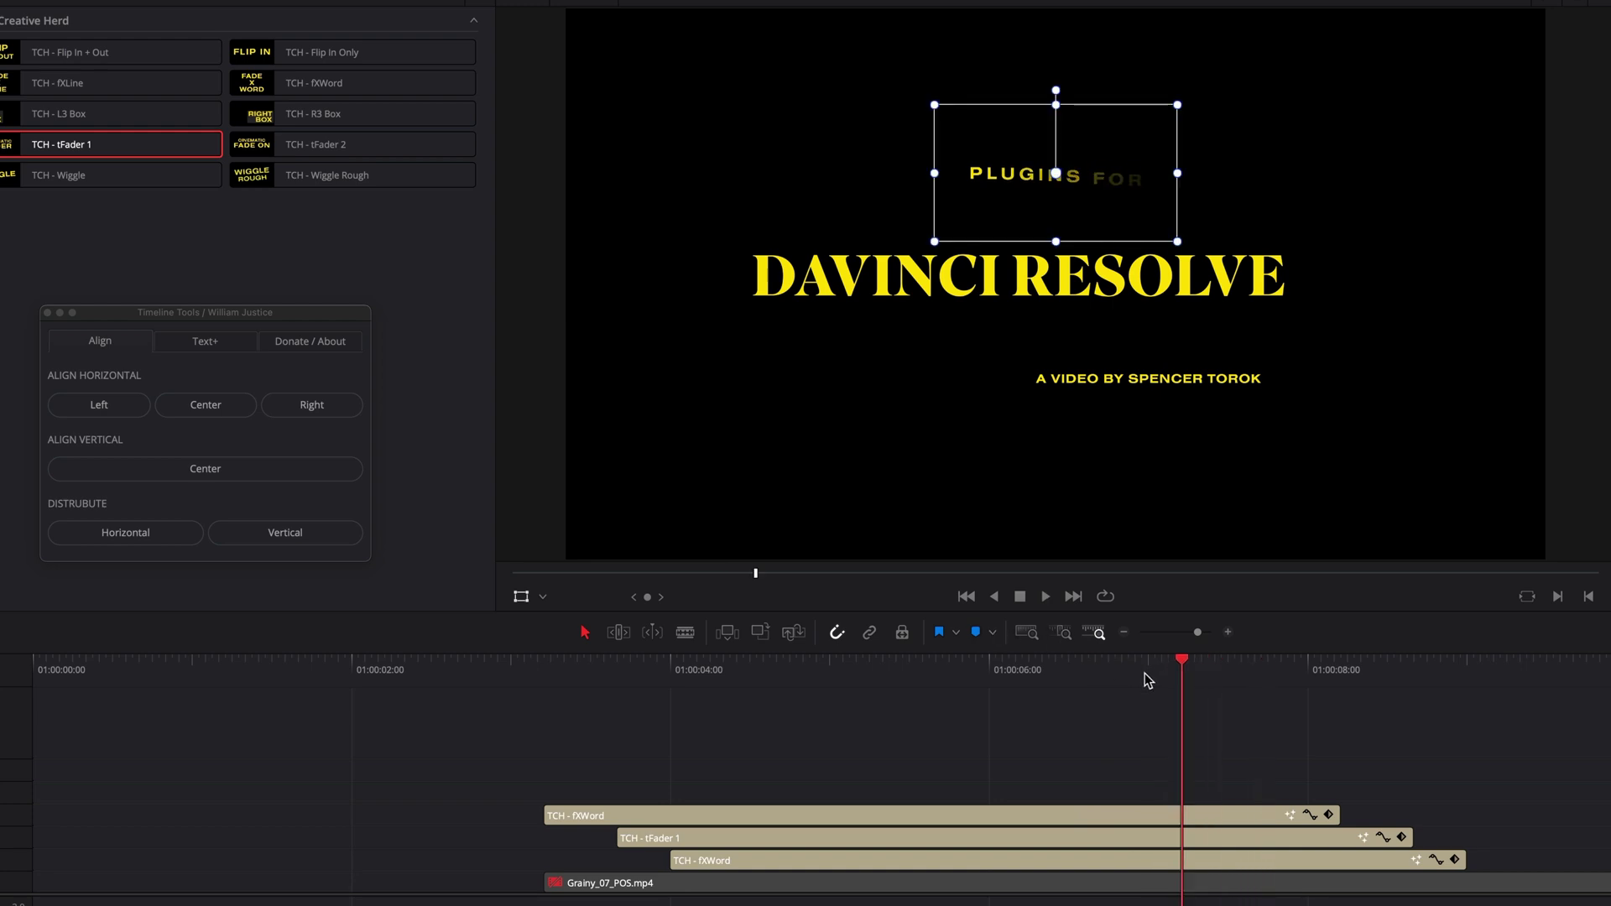
{"action": "left_click_drag", "start_coordinate": [1145, 674], "coordinate": [943, 679]}
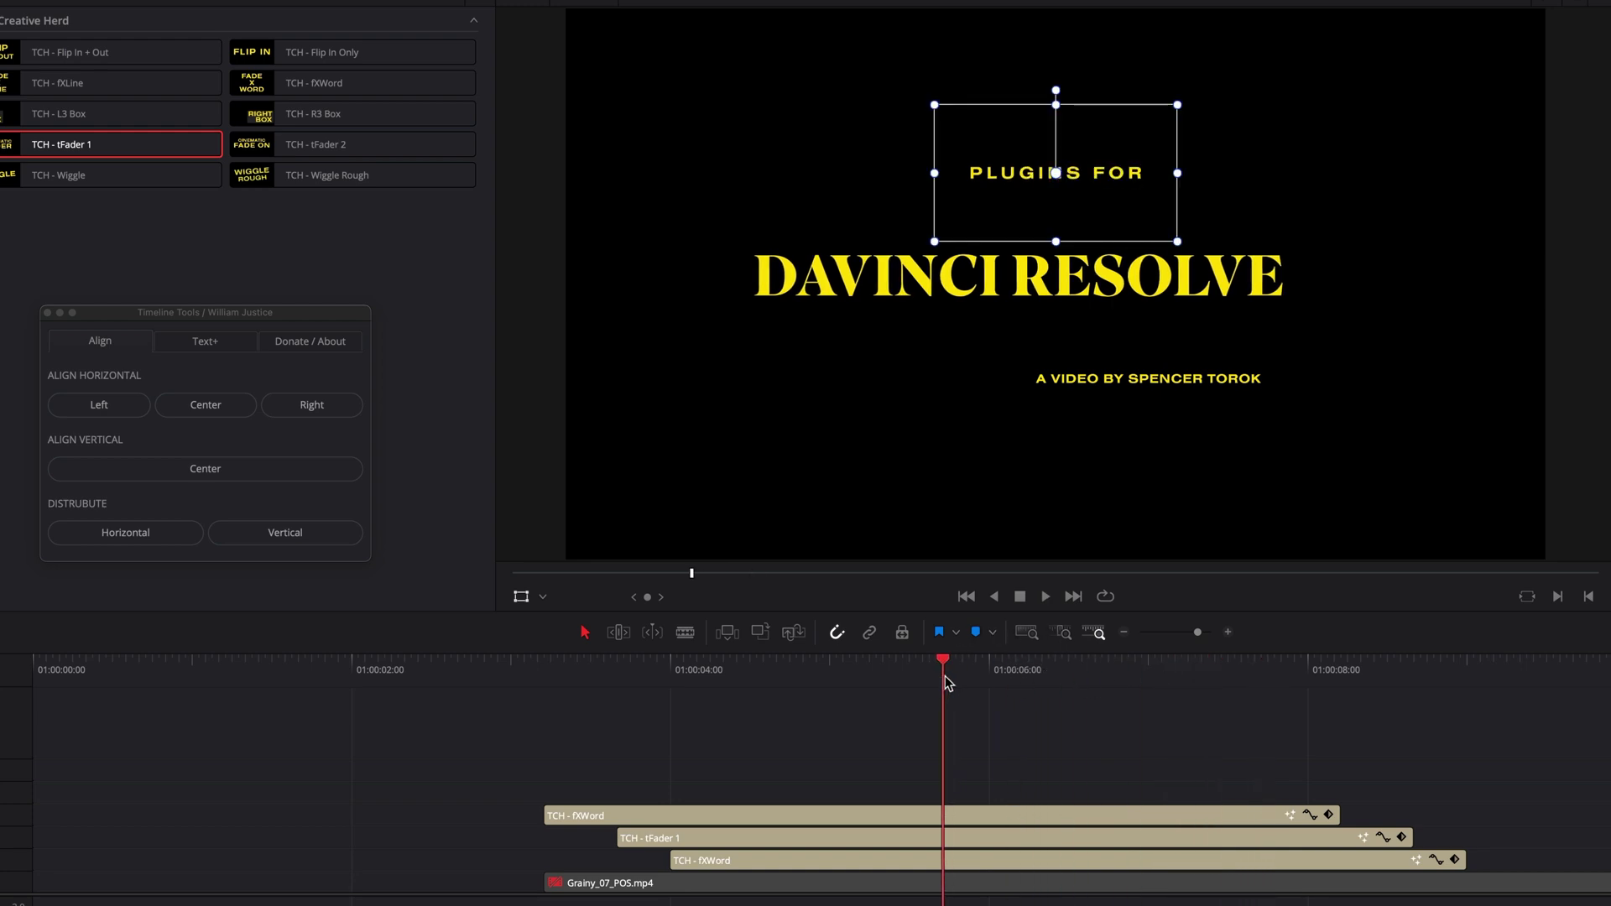
{"action": "left_click_drag", "start_coordinate": [240, 320], "coordinate": [367, 361]}
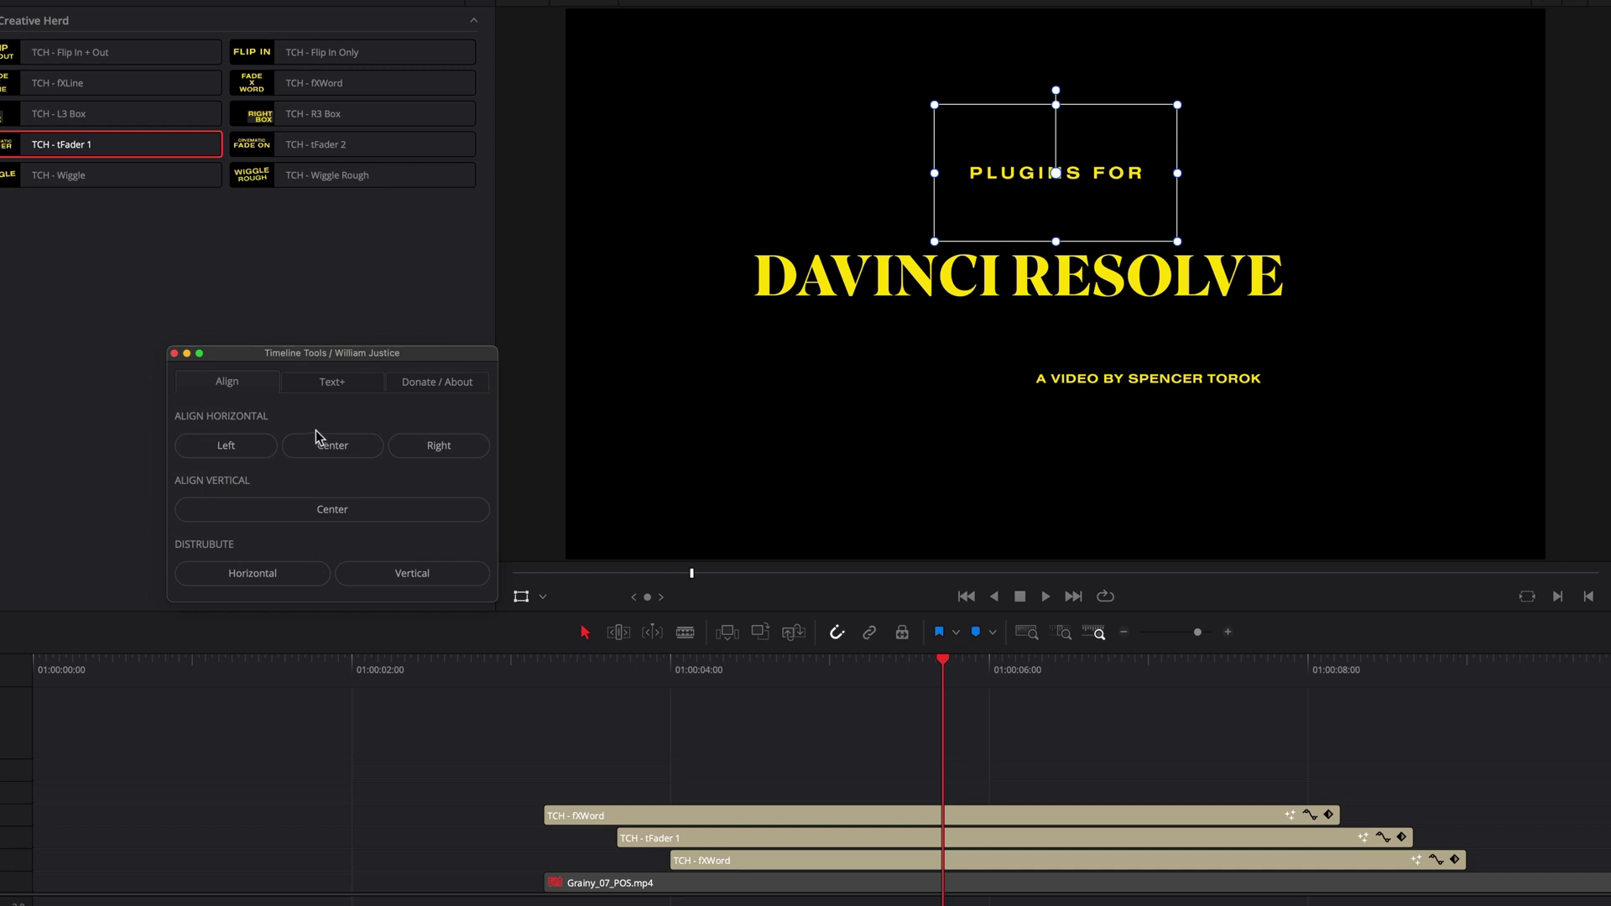
{"action": "left_click", "coordinate": [333, 445]}
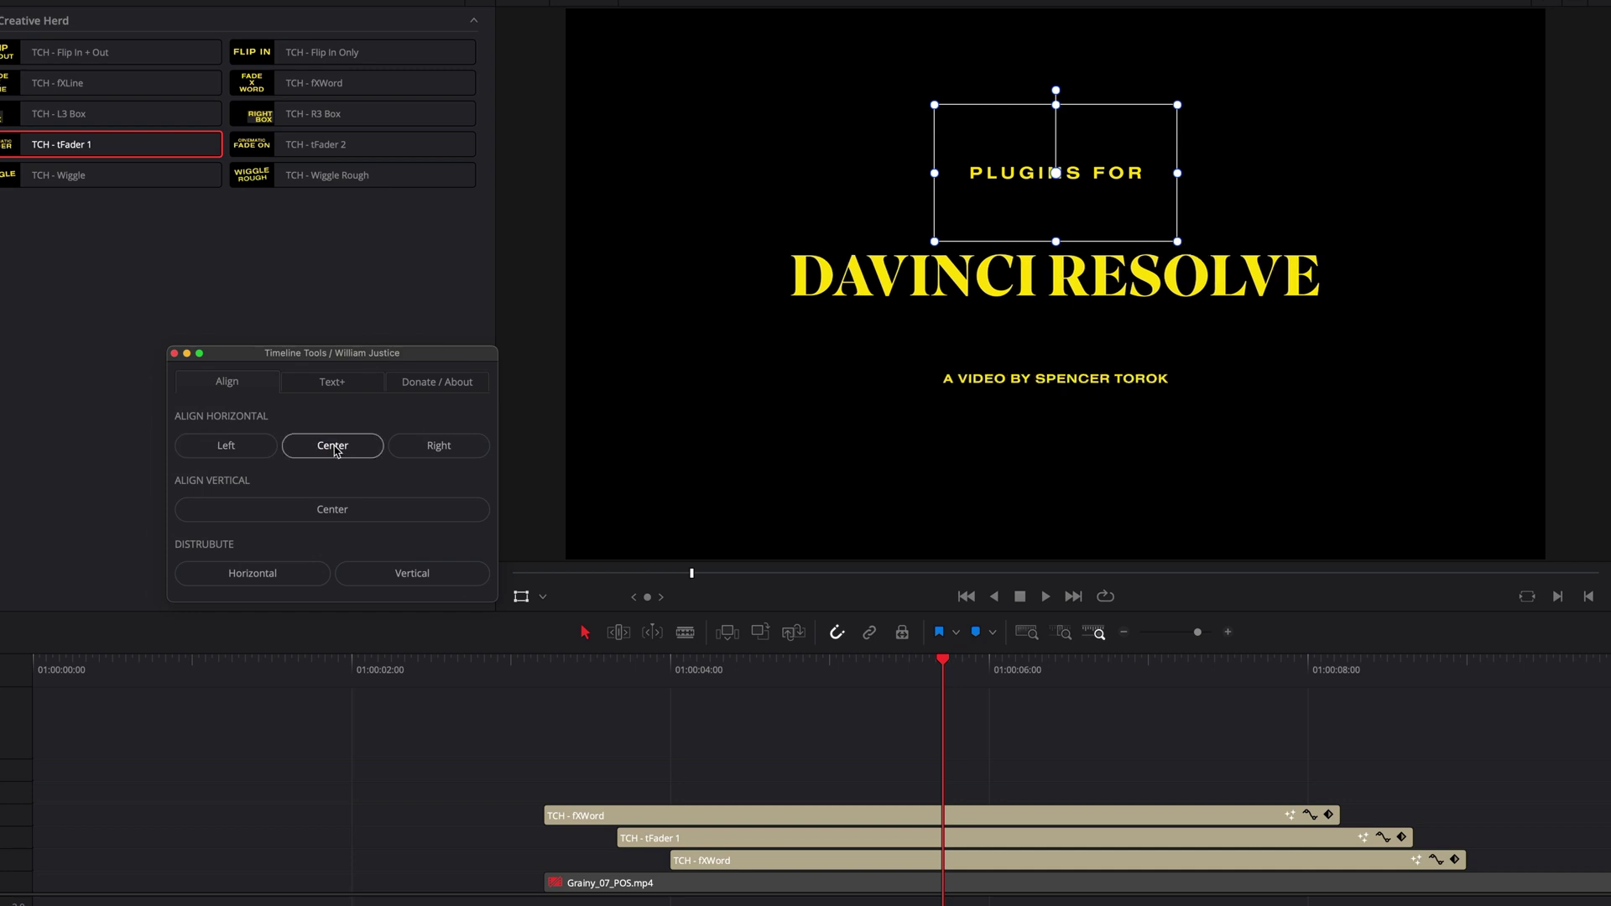
Shrink and move PLUGINS FOR and the credit line closer to DAVINCI RESOLVE, recentring the credit
{"action": "left_click", "coordinate": [834, 814]}
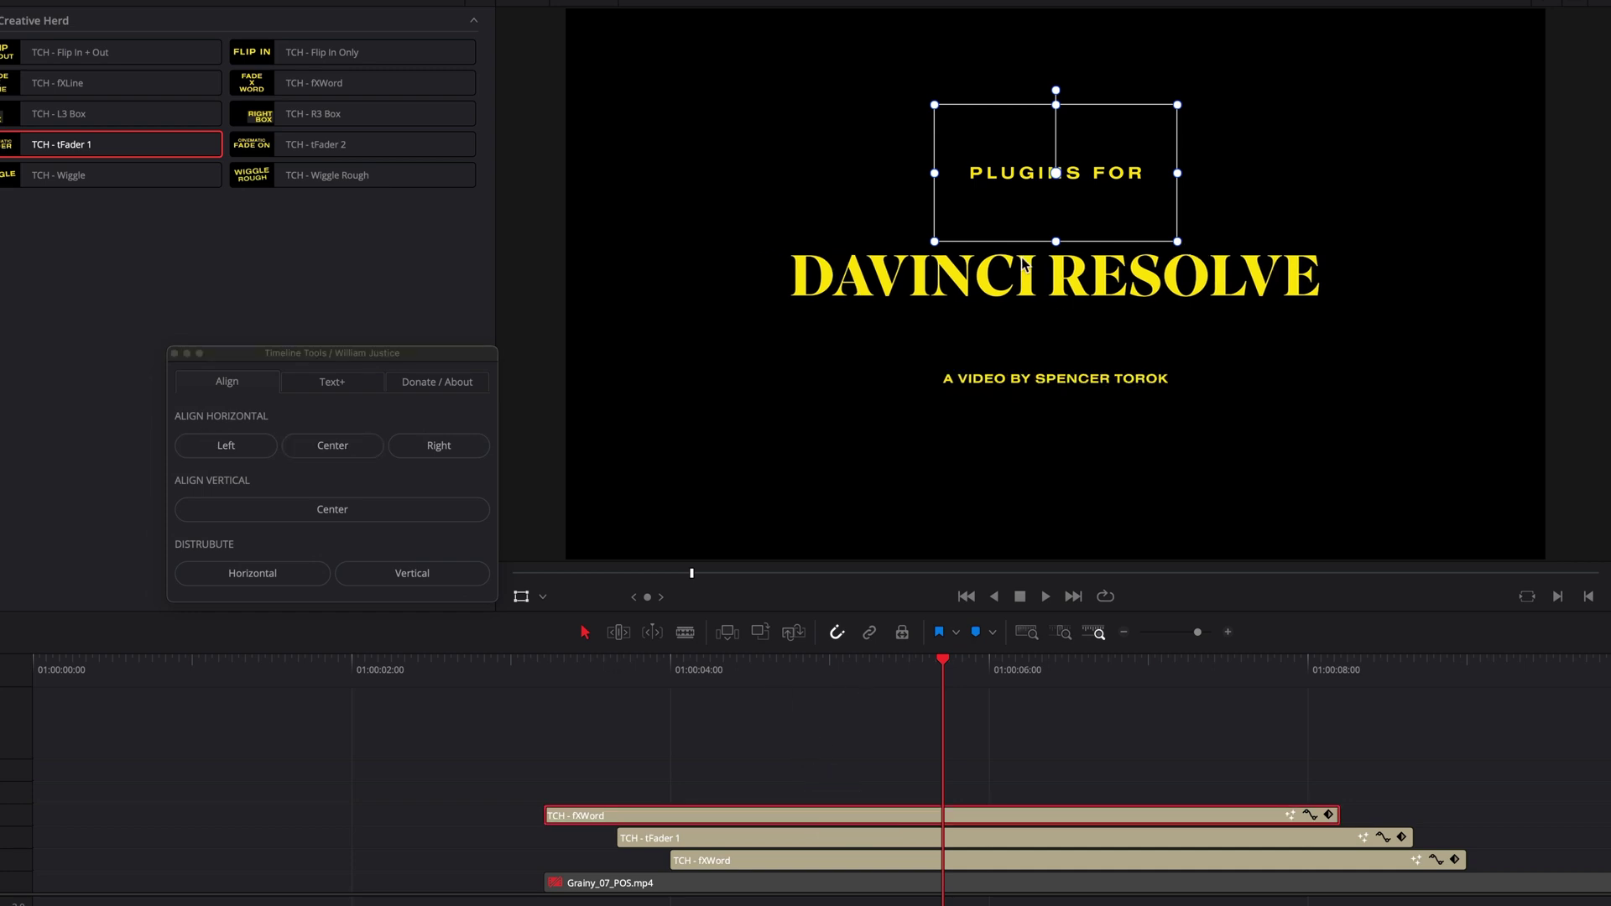
{"action": "left_click_drag", "start_coordinate": [1020, 207], "coordinate": [1021, 224]}
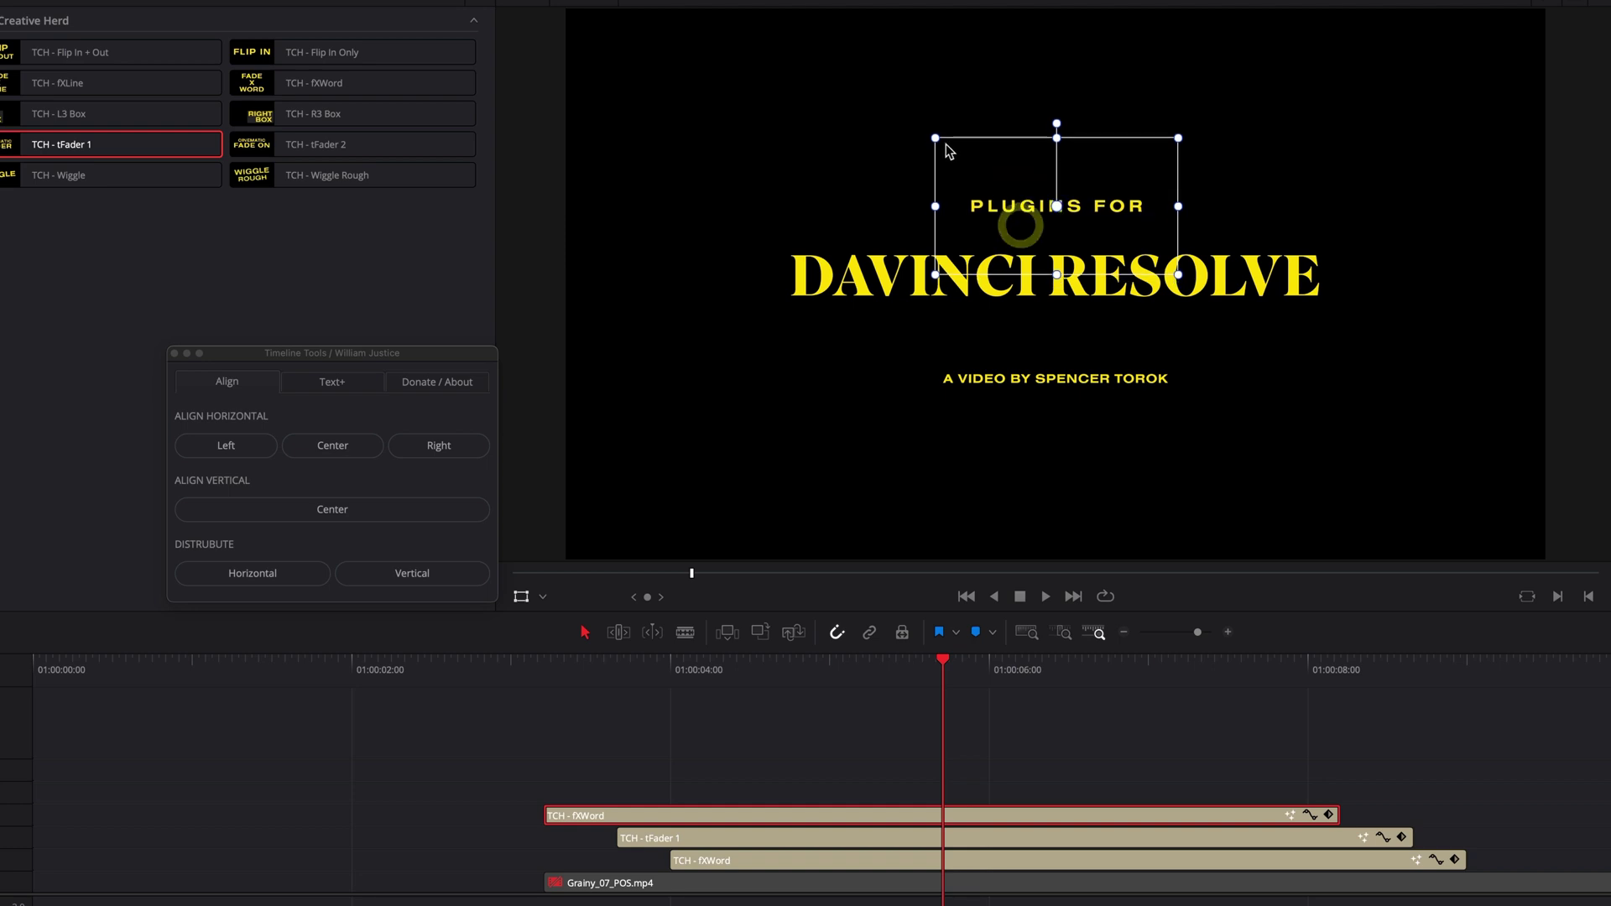
{"action": "left_click_drag", "start_coordinate": [941, 141], "coordinate": [950, 146]}
{"action": "left_click", "coordinate": [719, 862]}
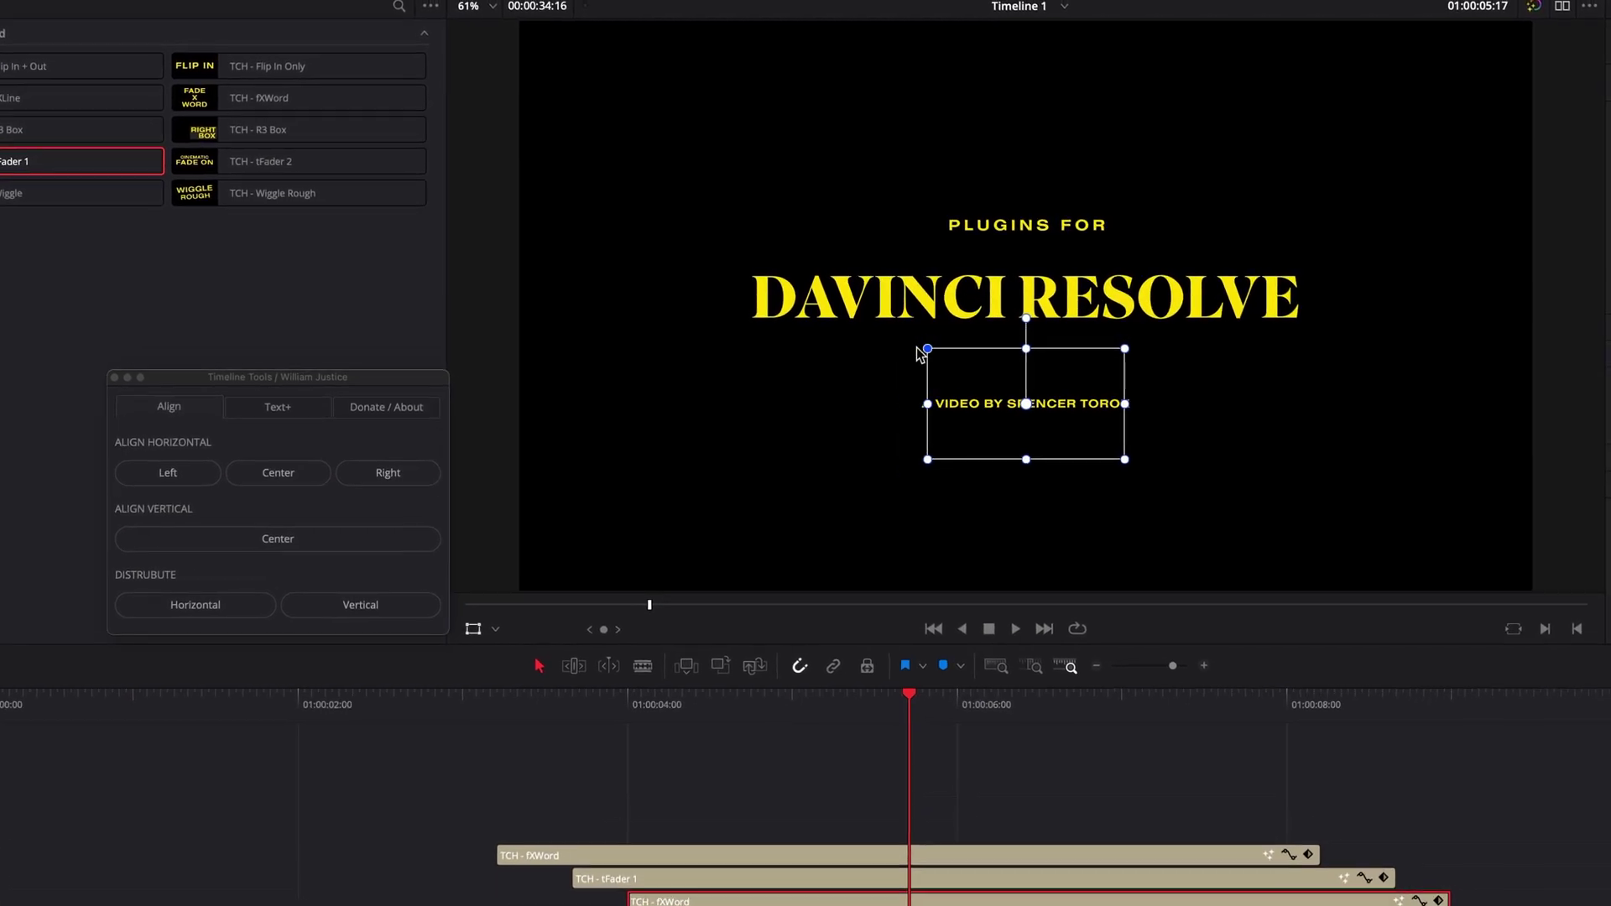
{"action": "left_click_drag", "start_coordinate": [927, 349], "coordinate": [883, 332]}
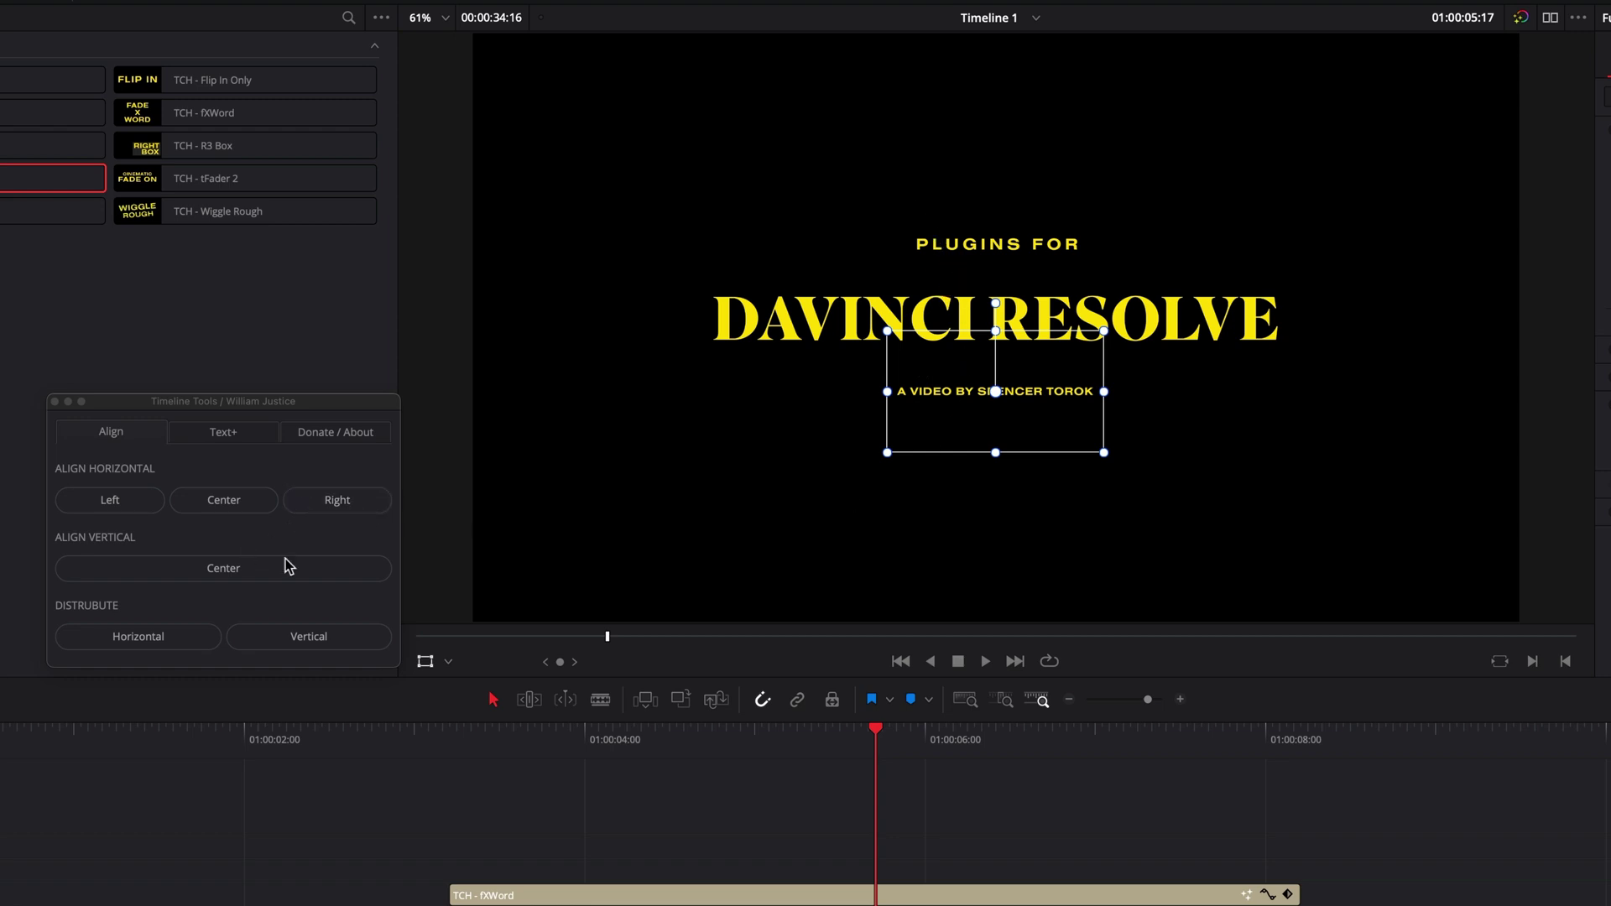
{"action": "left_click", "coordinate": [232, 507]}
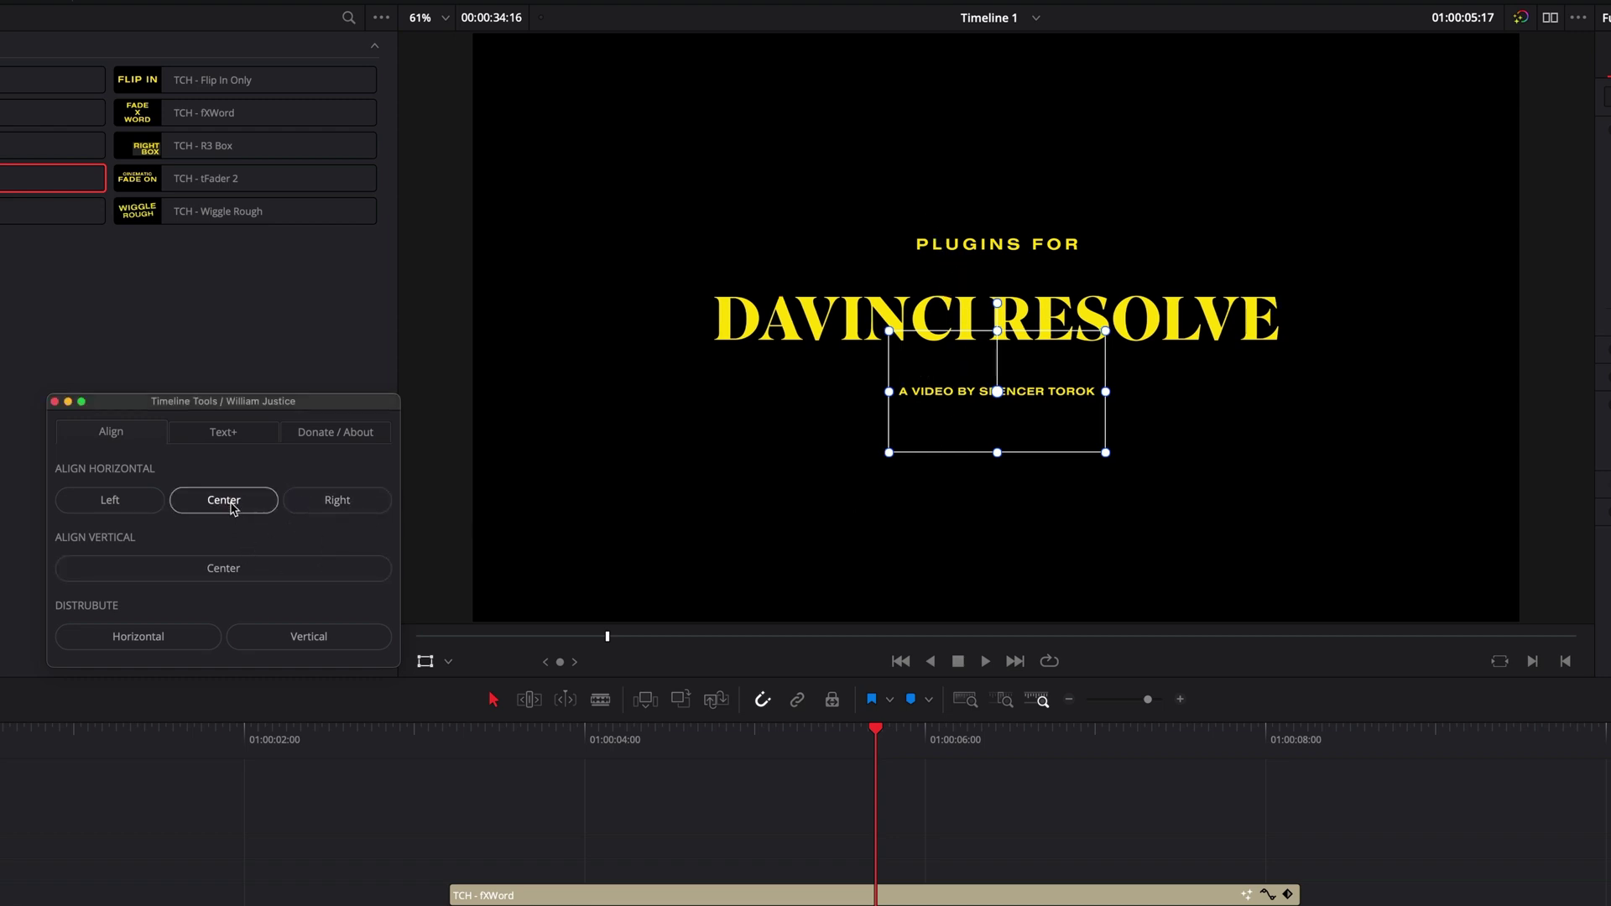
Try Distribute Vertical on the title lines, lower the credit line, then undo the uneven spacing
{"action": "left_click", "coordinate": [557, 820]}
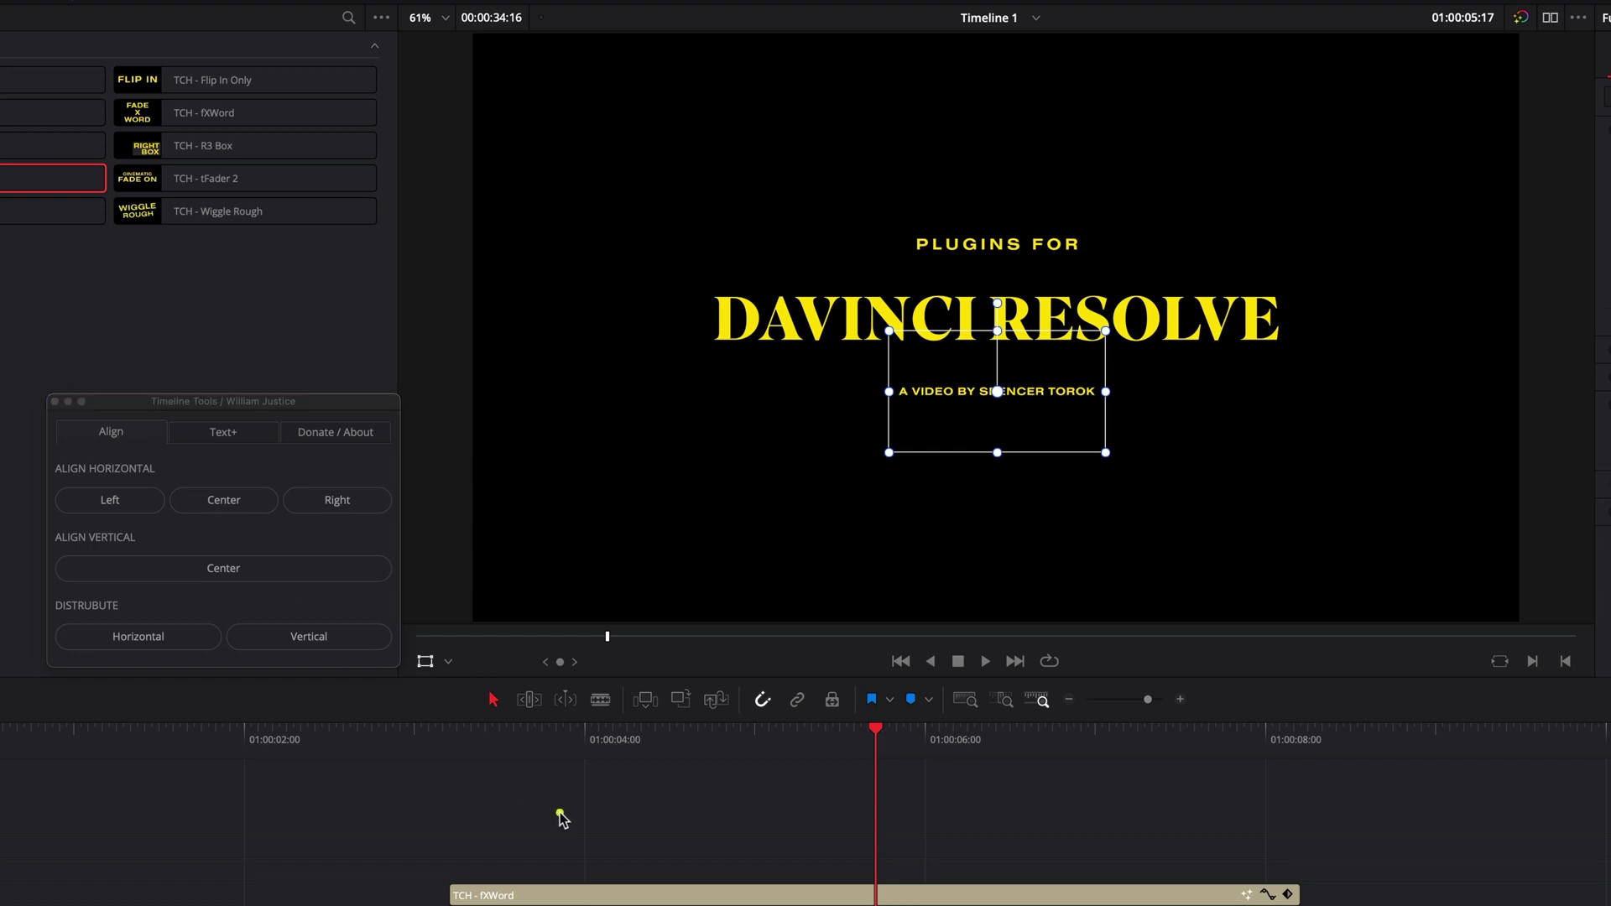
{"action": "left_click", "coordinate": [309, 646]}
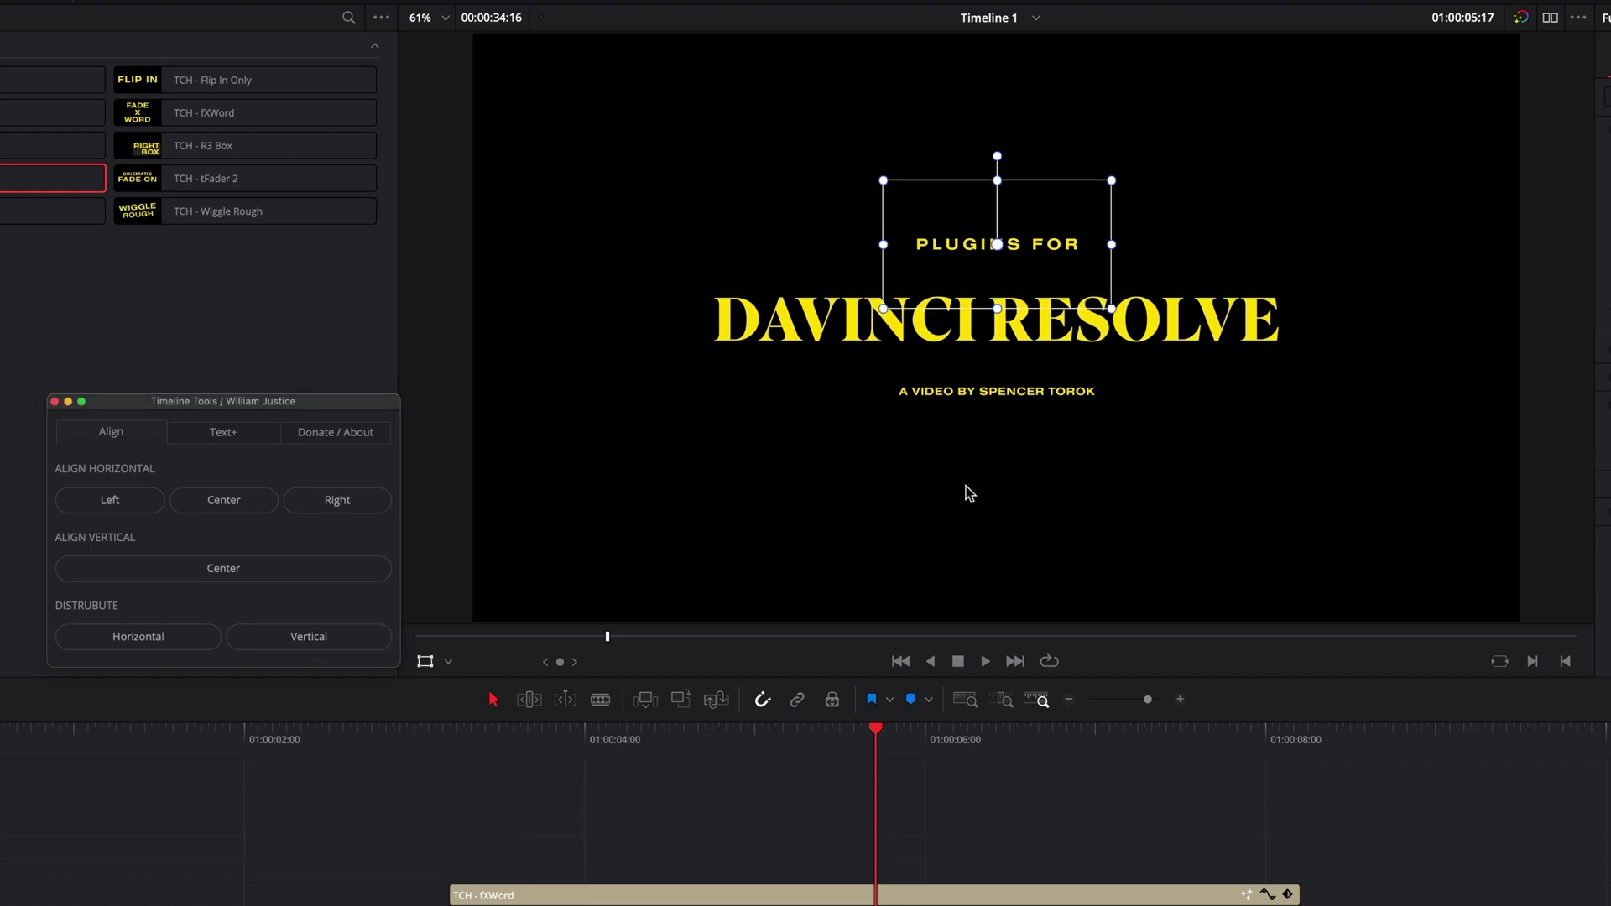
{"action": "left_click", "coordinate": [784, 863]}
{"action": "left_click", "coordinate": [973, 464]}
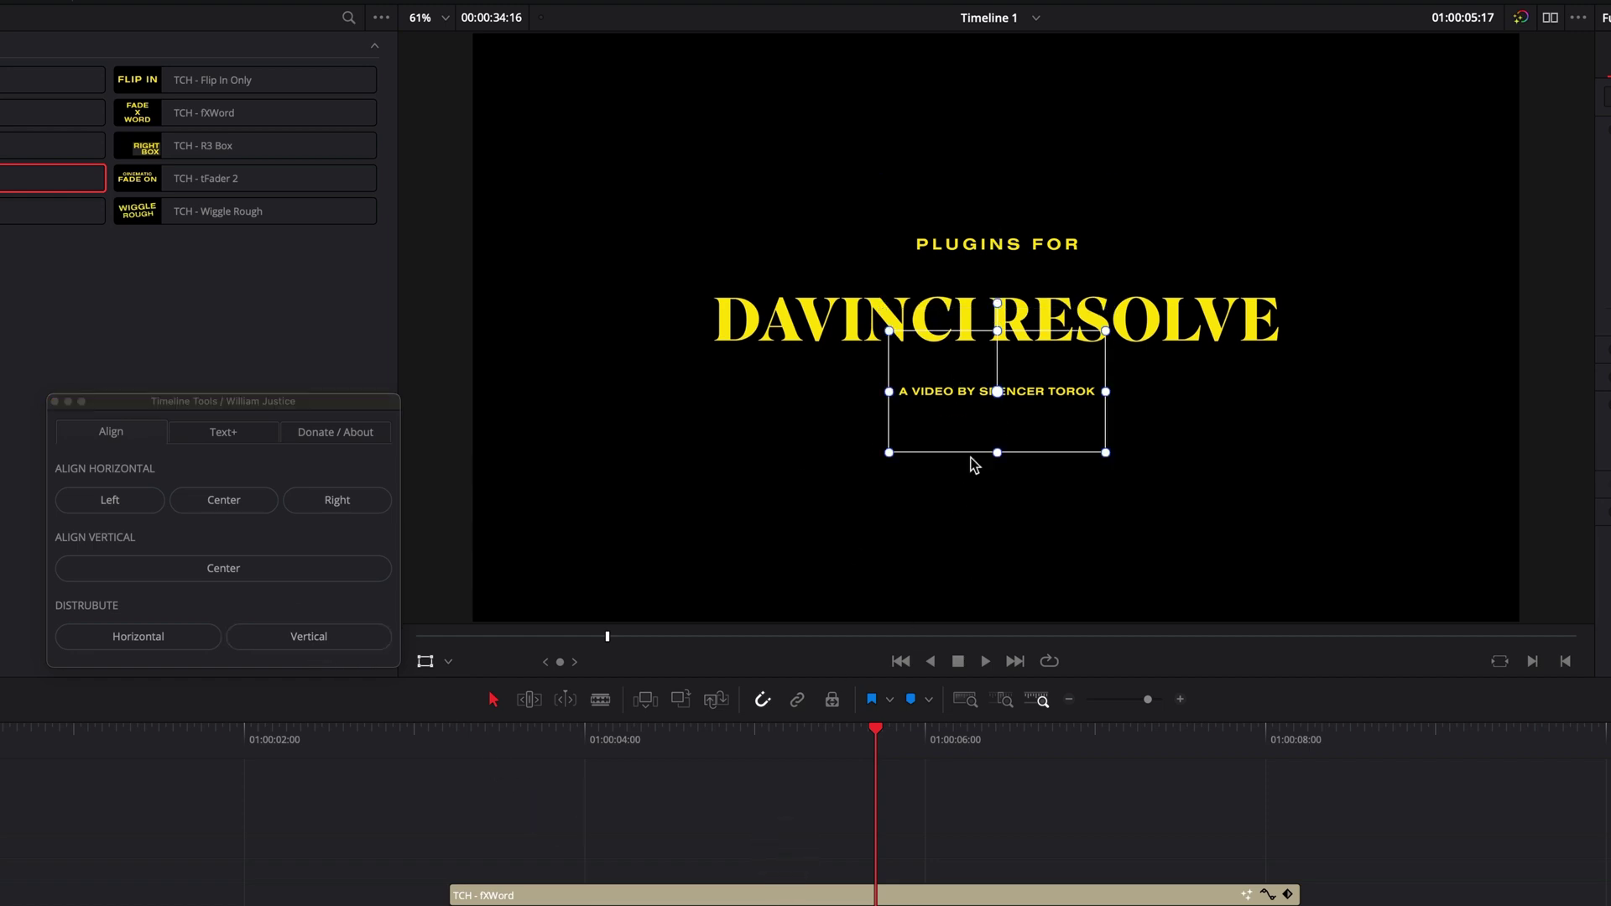
{"action": "left_click_drag", "start_coordinate": [951, 398], "coordinate": [955, 480]}
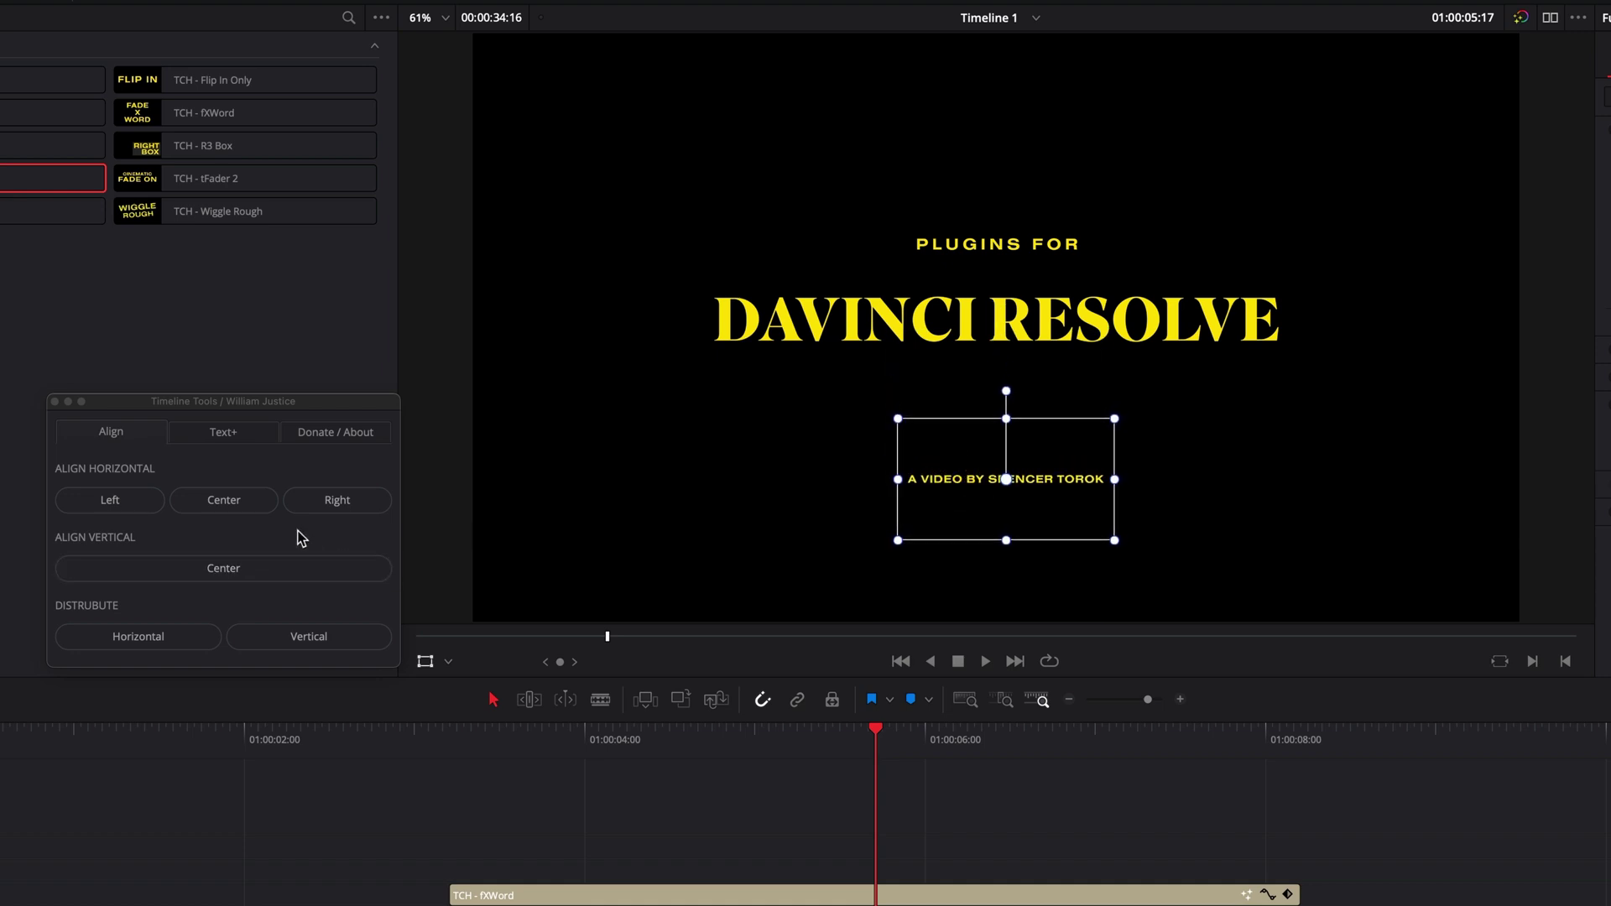
{"action": "left_click", "coordinate": [249, 506]}
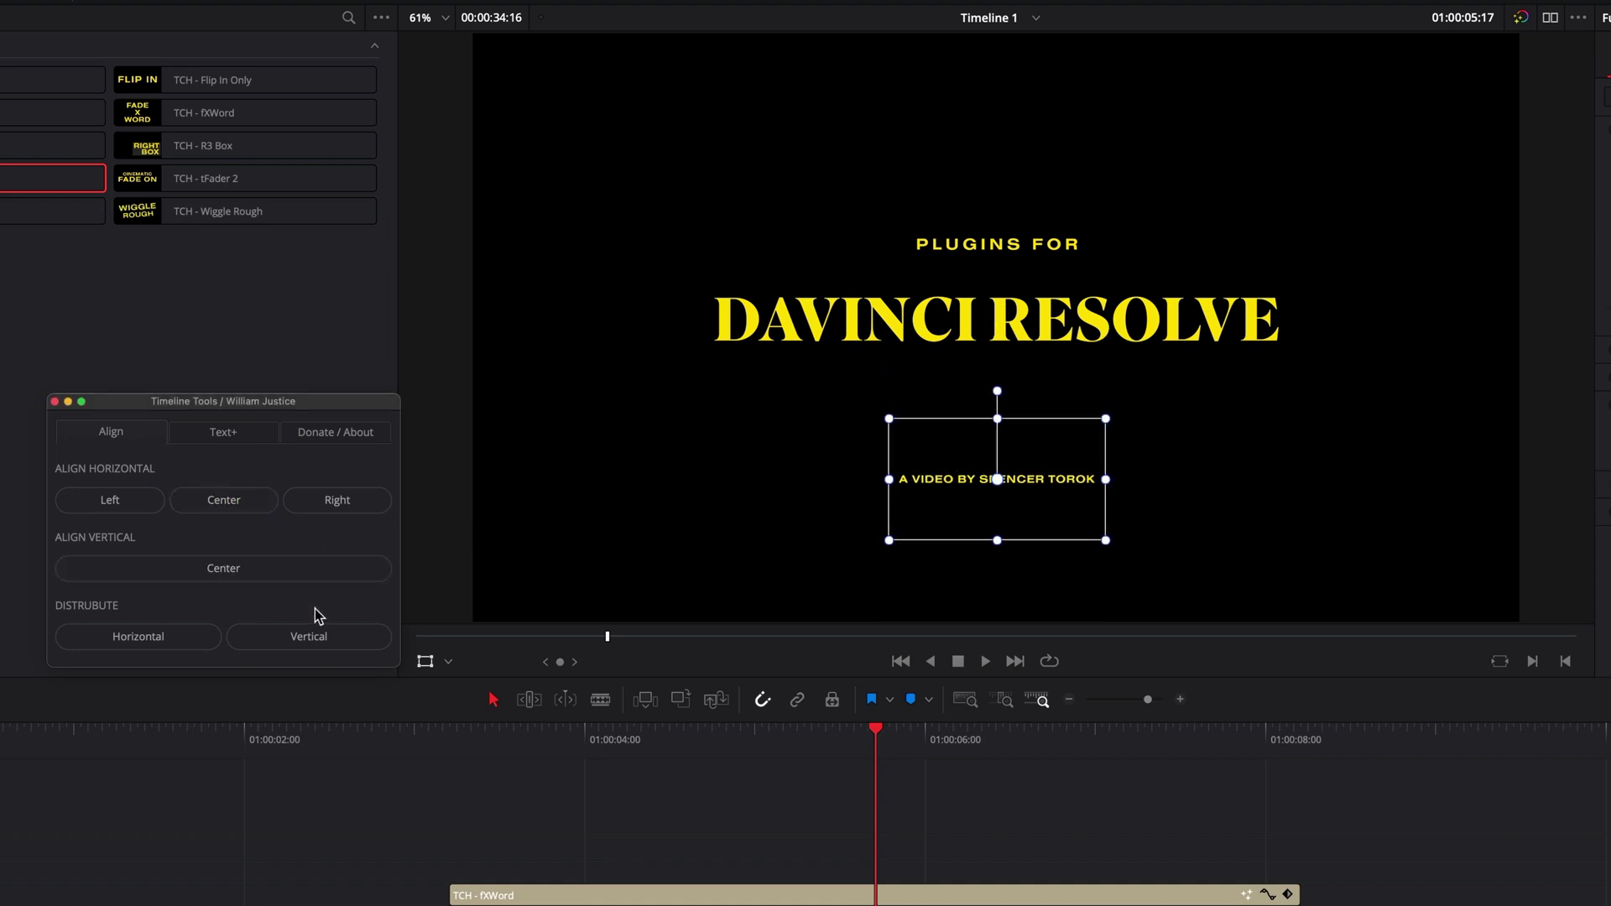
{"action": "left_click", "coordinate": [325, 637]}
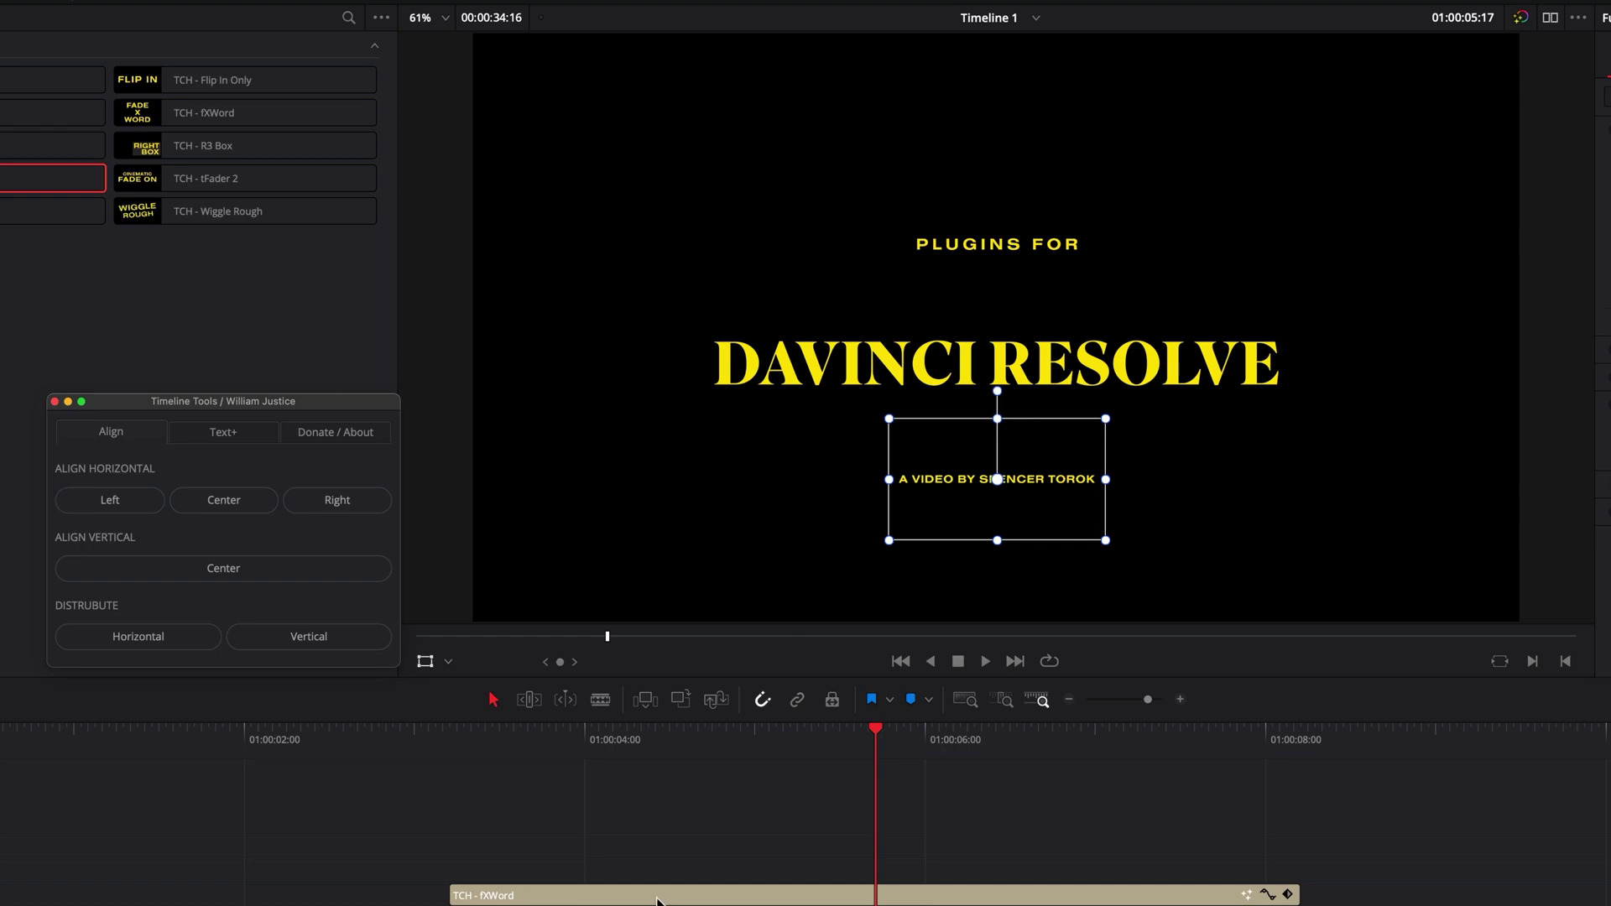
{"action": "key", "text": "super+z"}
{"action": "key", "text": "super+z"}
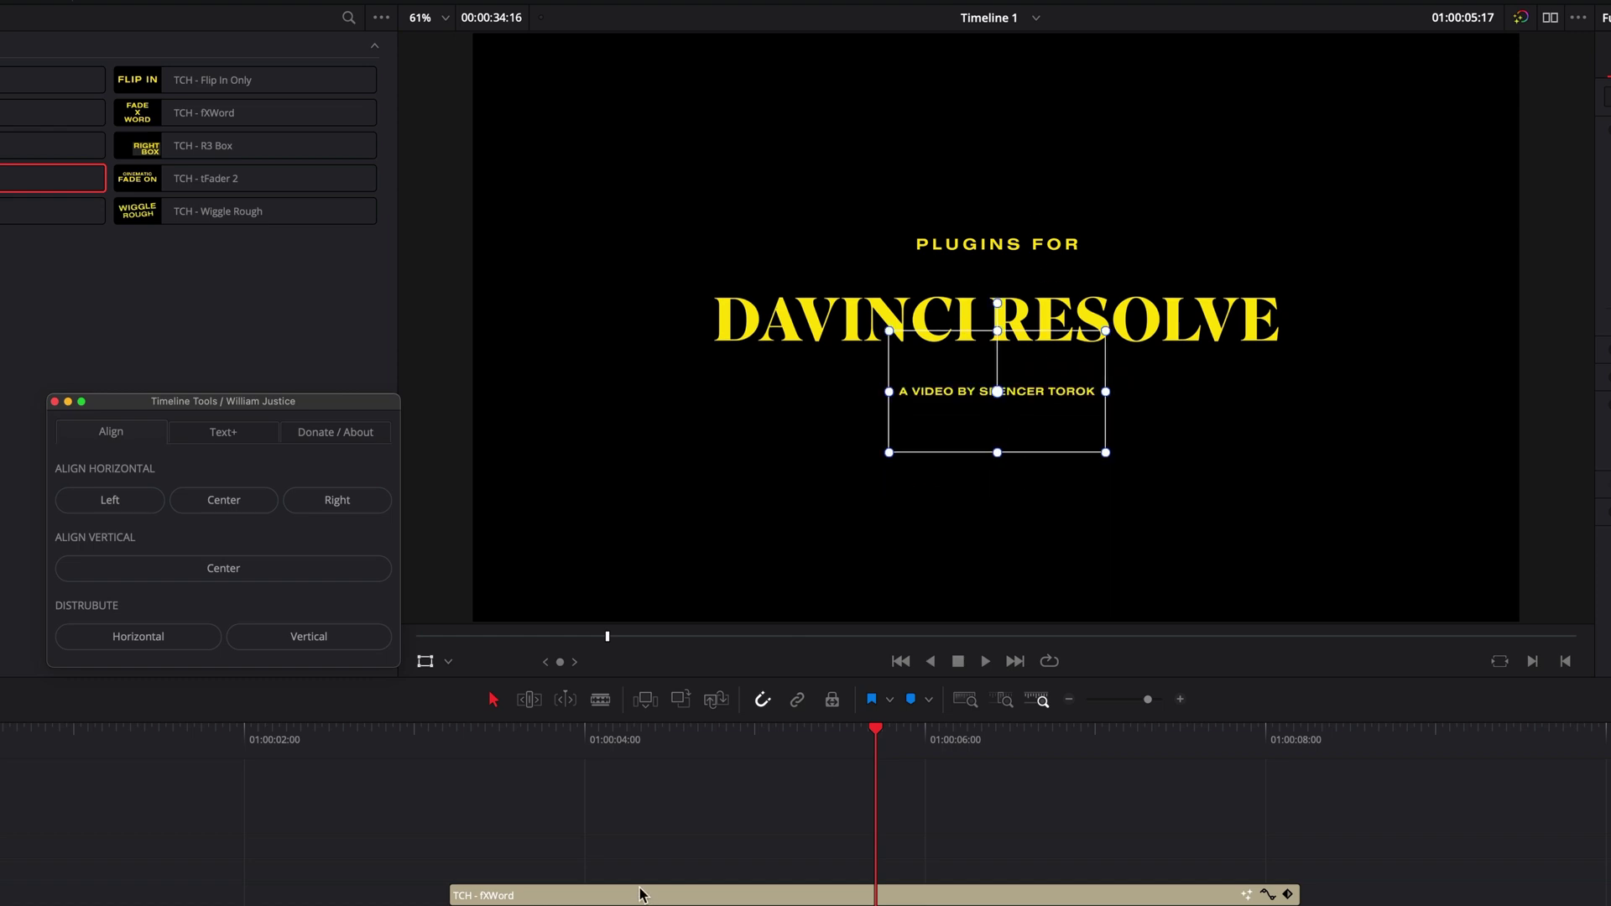
{"action": "left_click", "coordinate": [294, 410]}
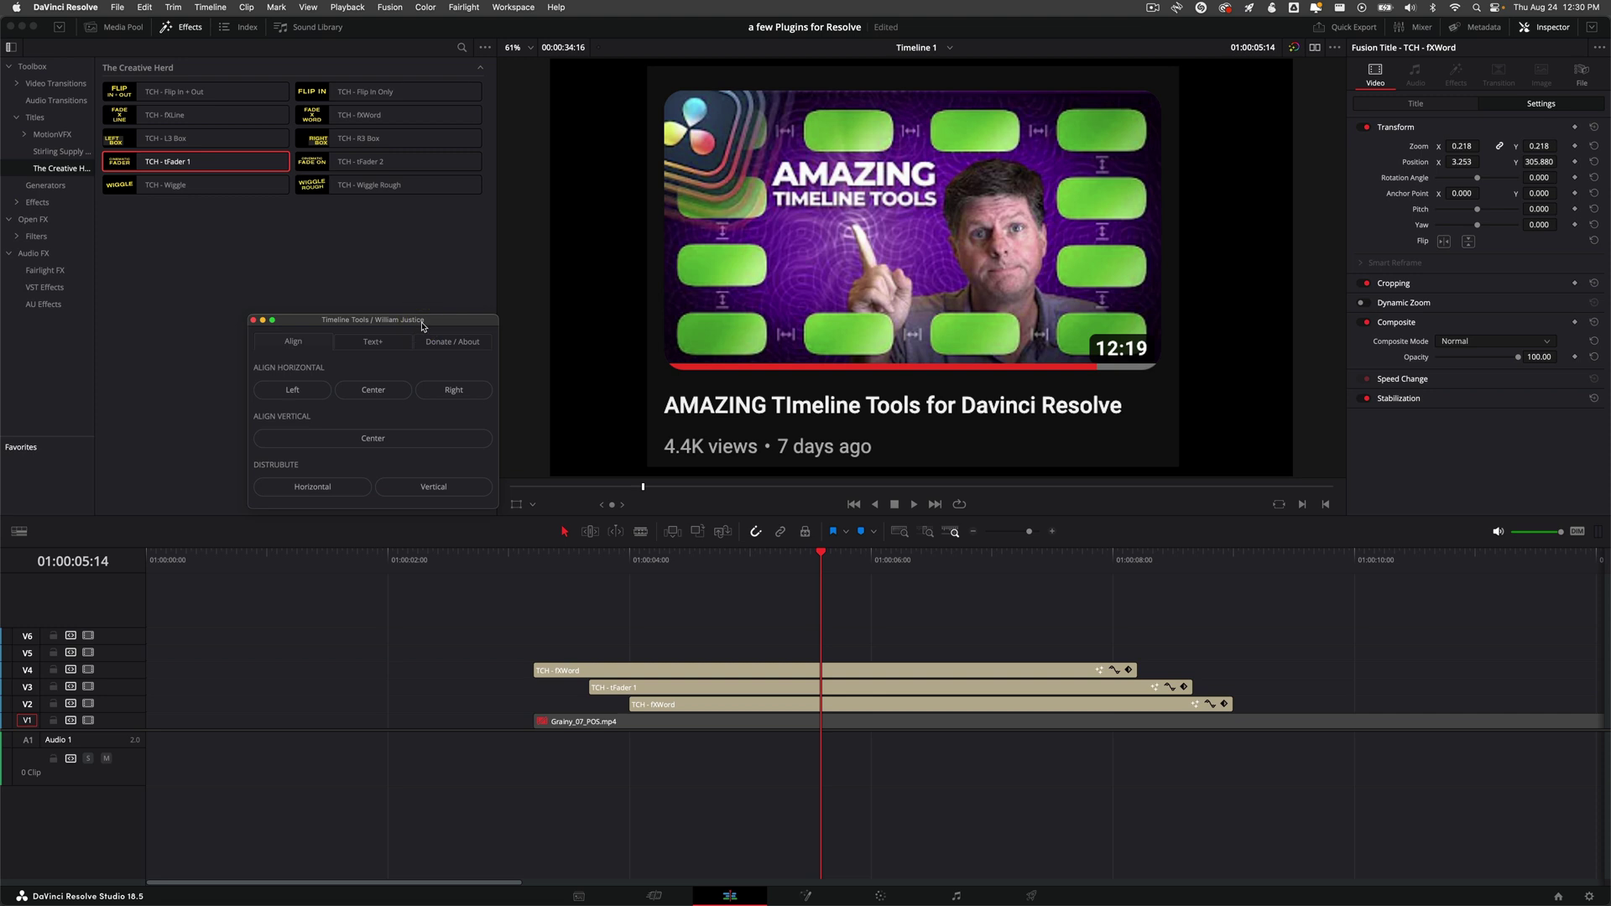